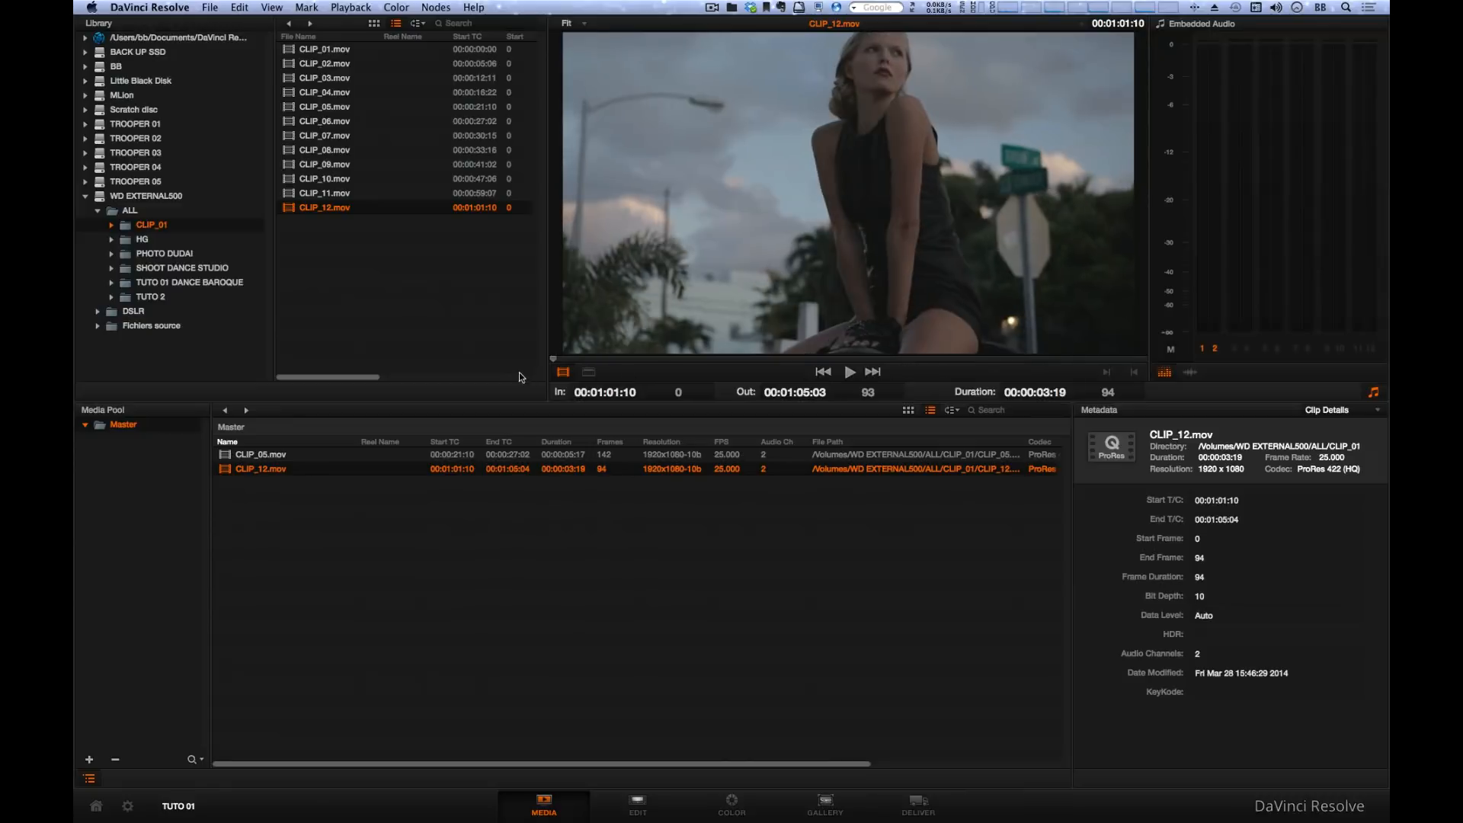
Play CLIP_12.mov, open the timeline on the Color page and add a serial node to the clip
left_click(850, 372)
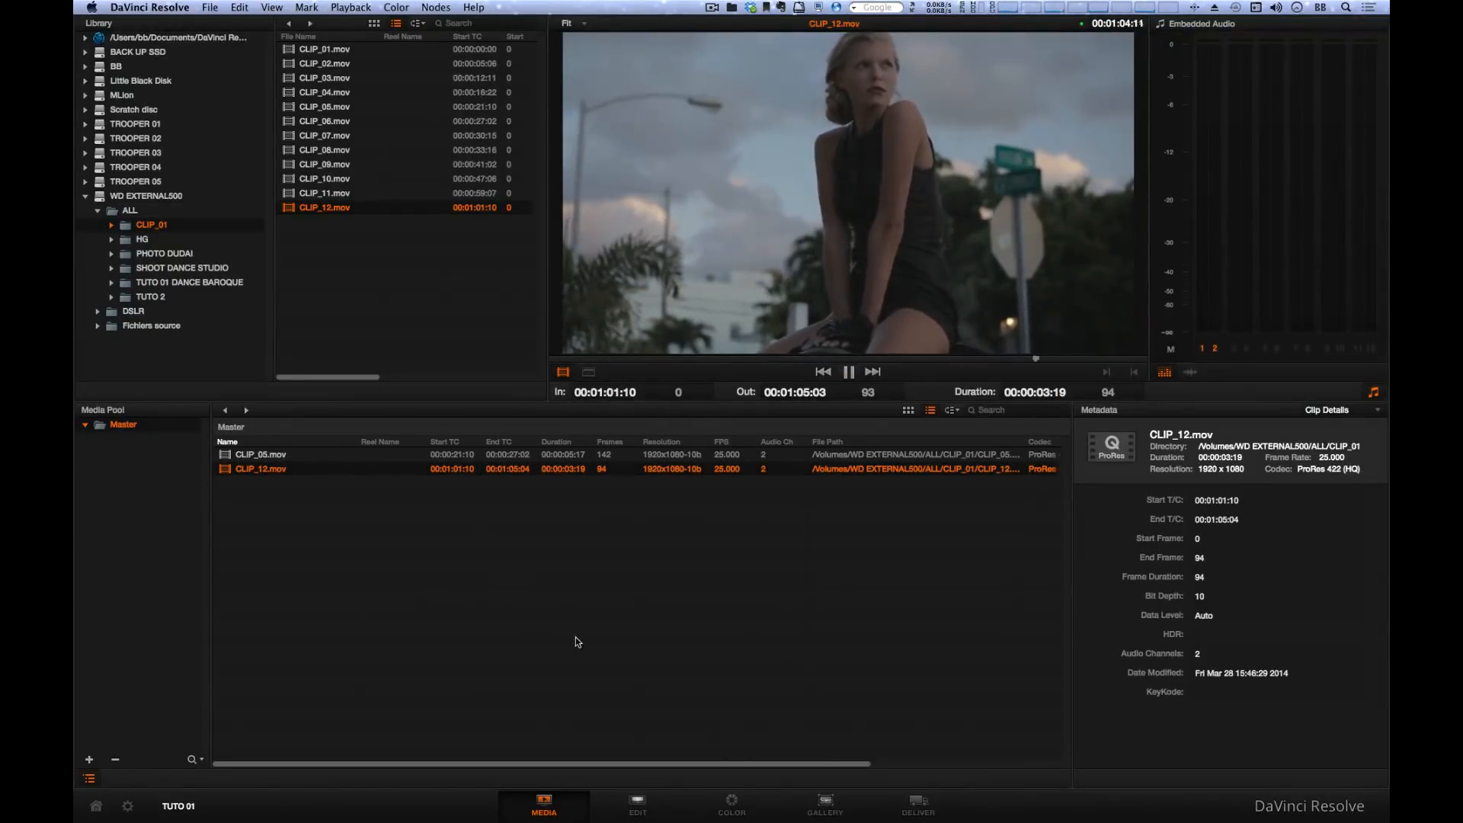
left_click(731, 802)
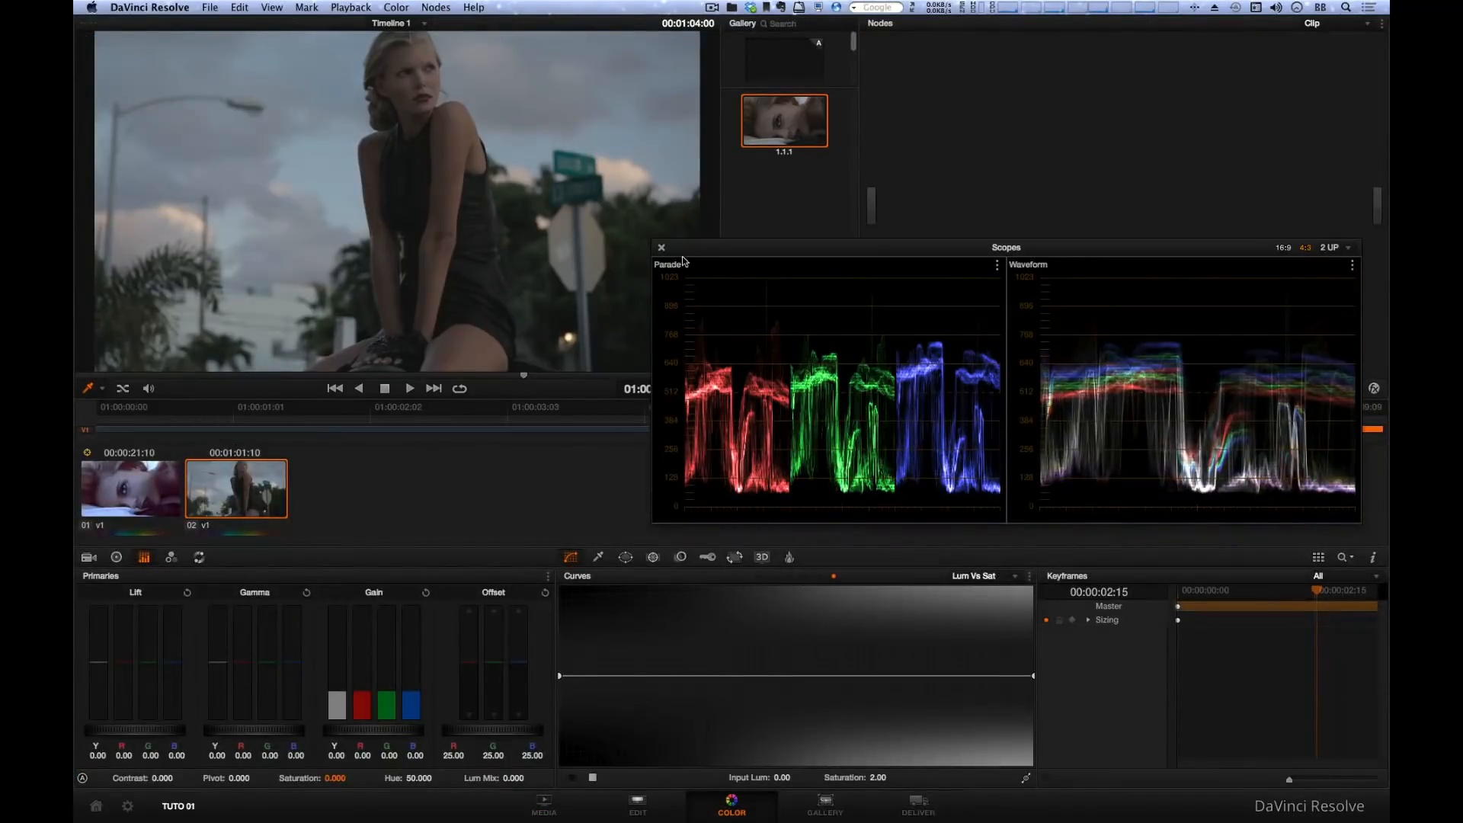
left_click(442, 6)
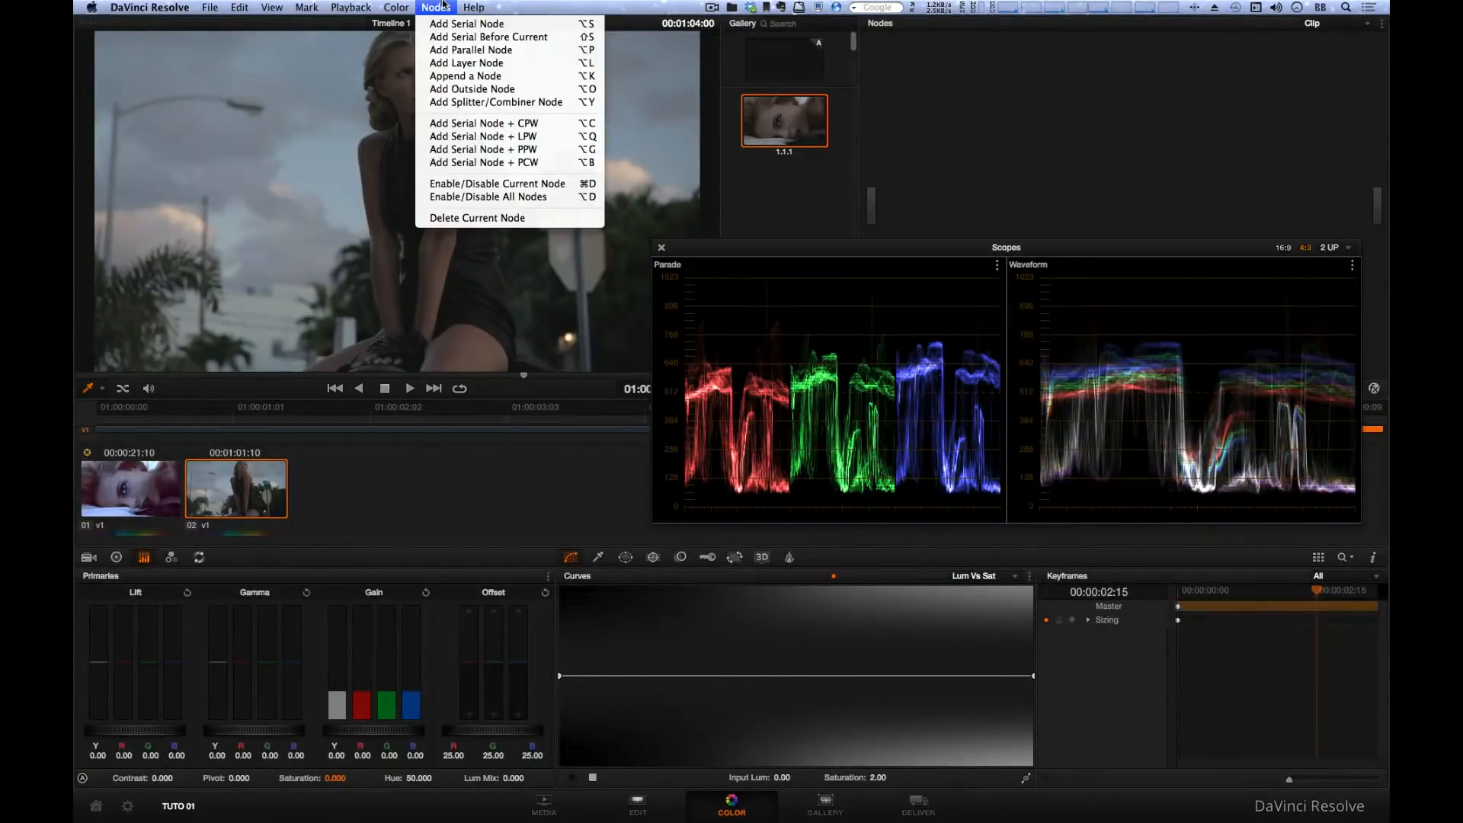
left_click(442, 7)
left_click(437, 7)
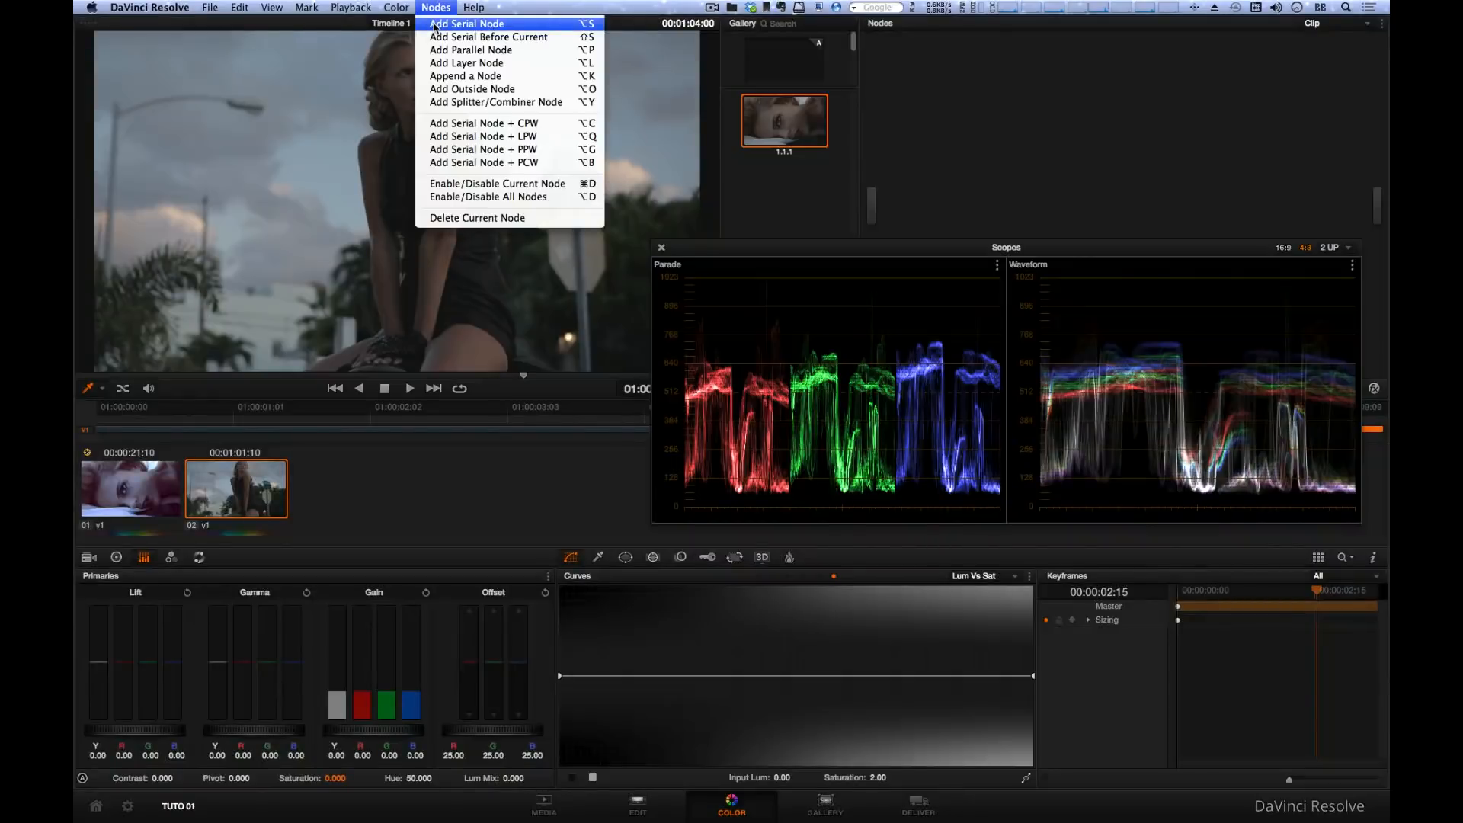
left_click(440, 27)
left_click(183, 7)
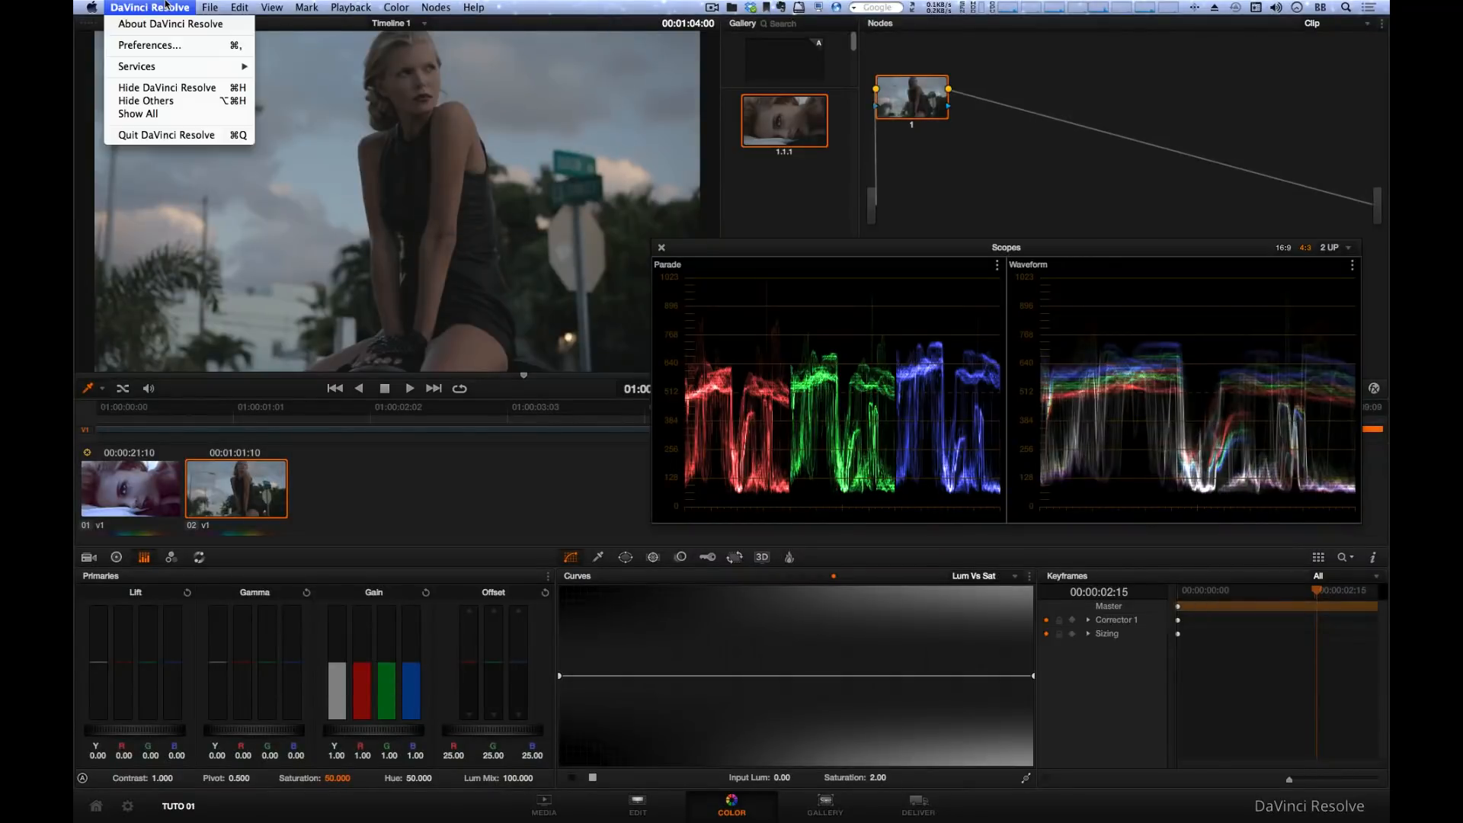
left_click(943, 108)
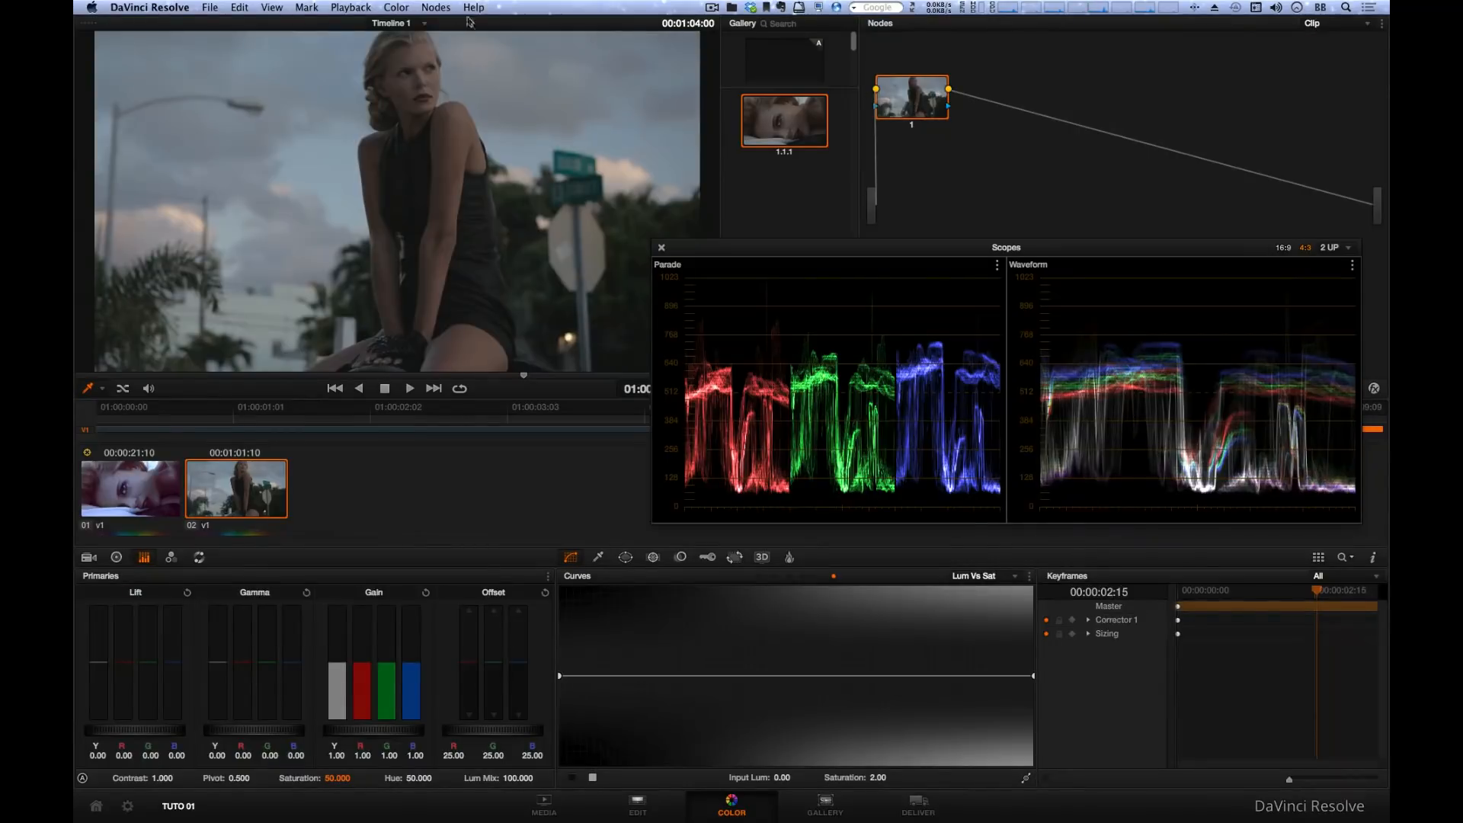
Grab a still of the current frame into the gallery and move the scopes window slightly lower
right_click(404, 82)
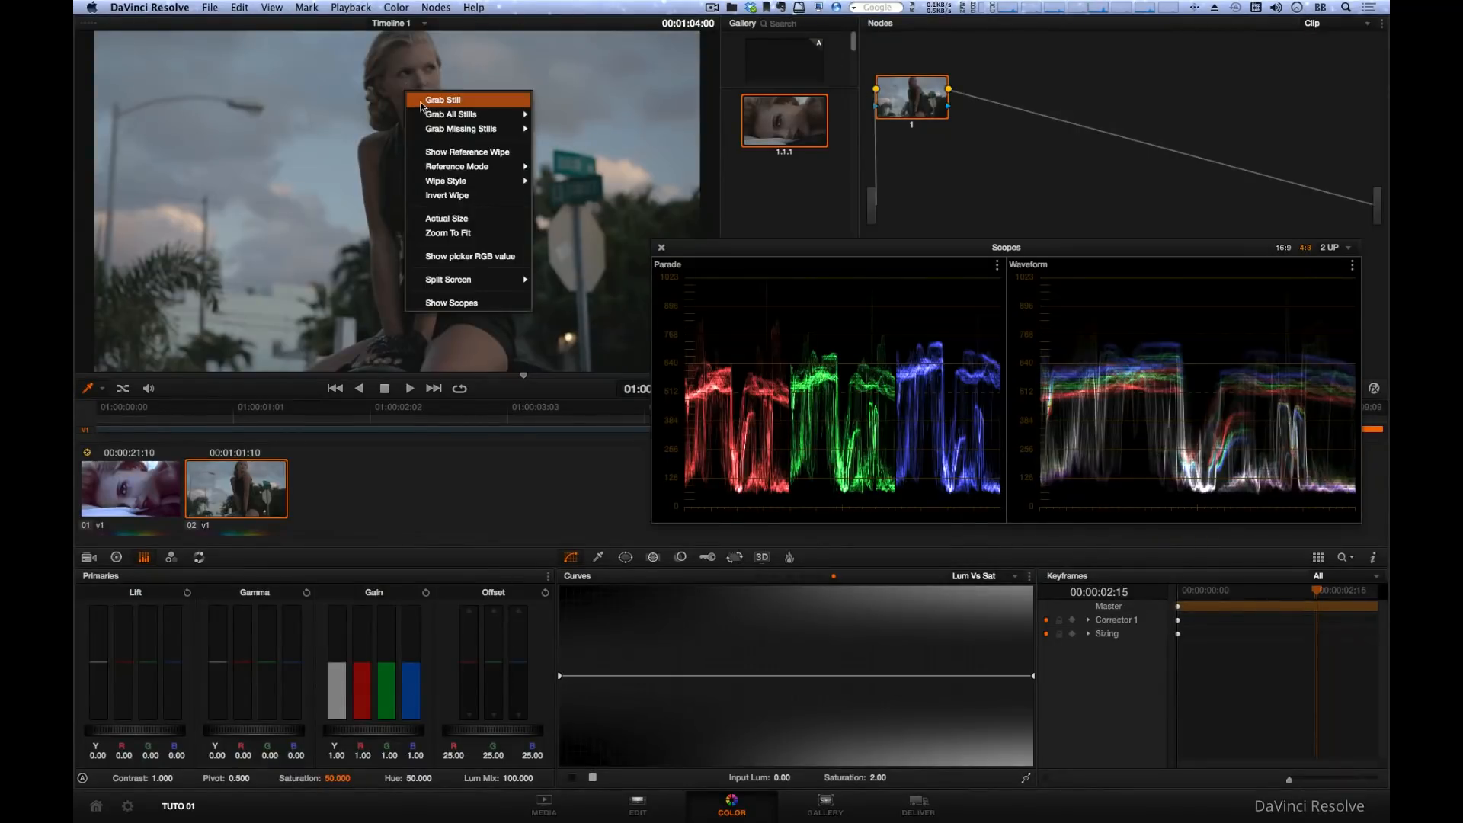
left_click(416, 111)
mouse_move(792, 248)
left_mouse_down()
mouse_move(760, 288)
mouse_move(764, 266)
mouse_move(798, 268)
left_mouse_up()
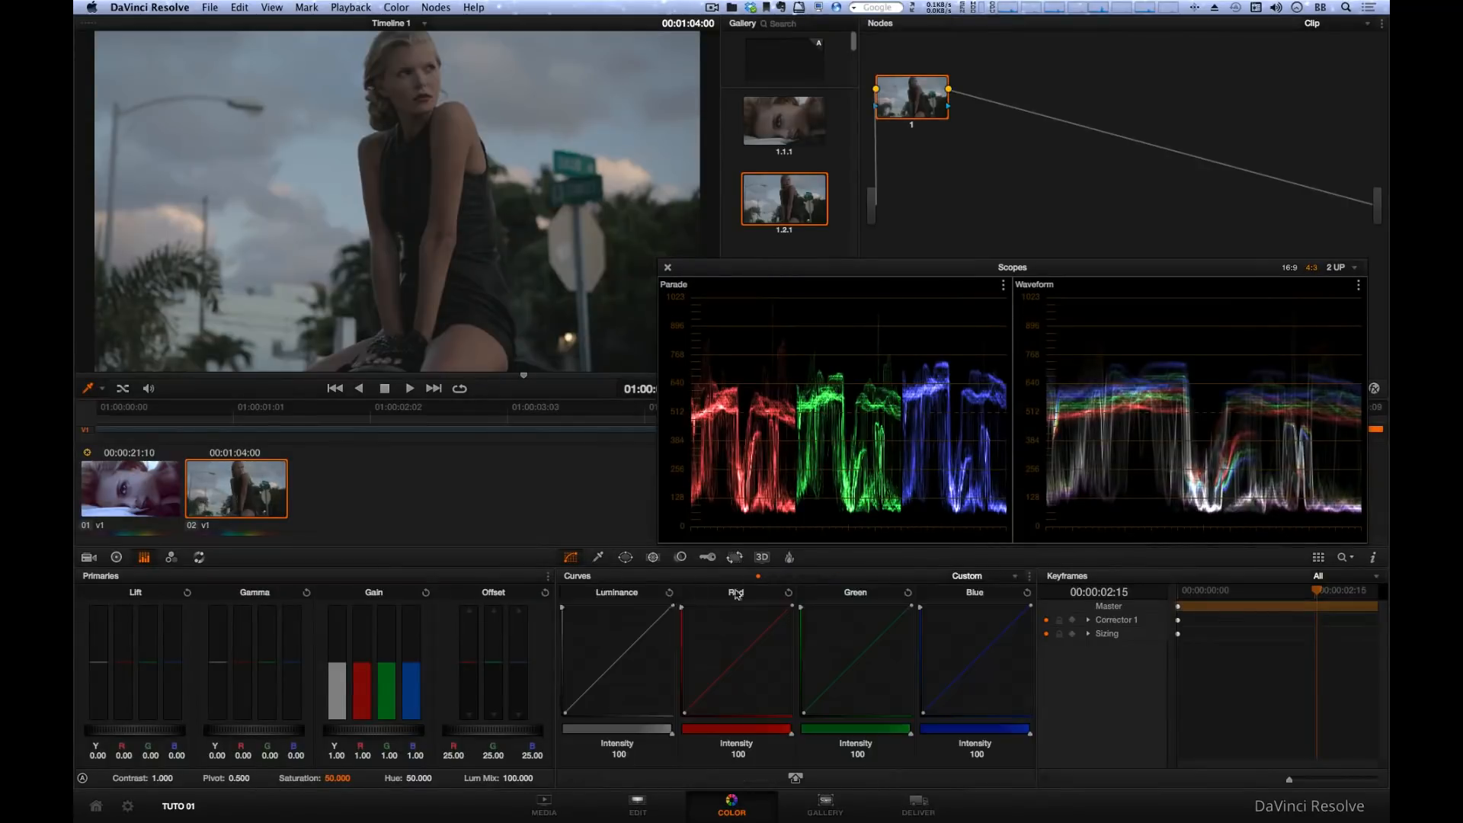
Show the Custom curves and add a second serial node after node 1
left_click(571, 557)
left_click(435, 7)
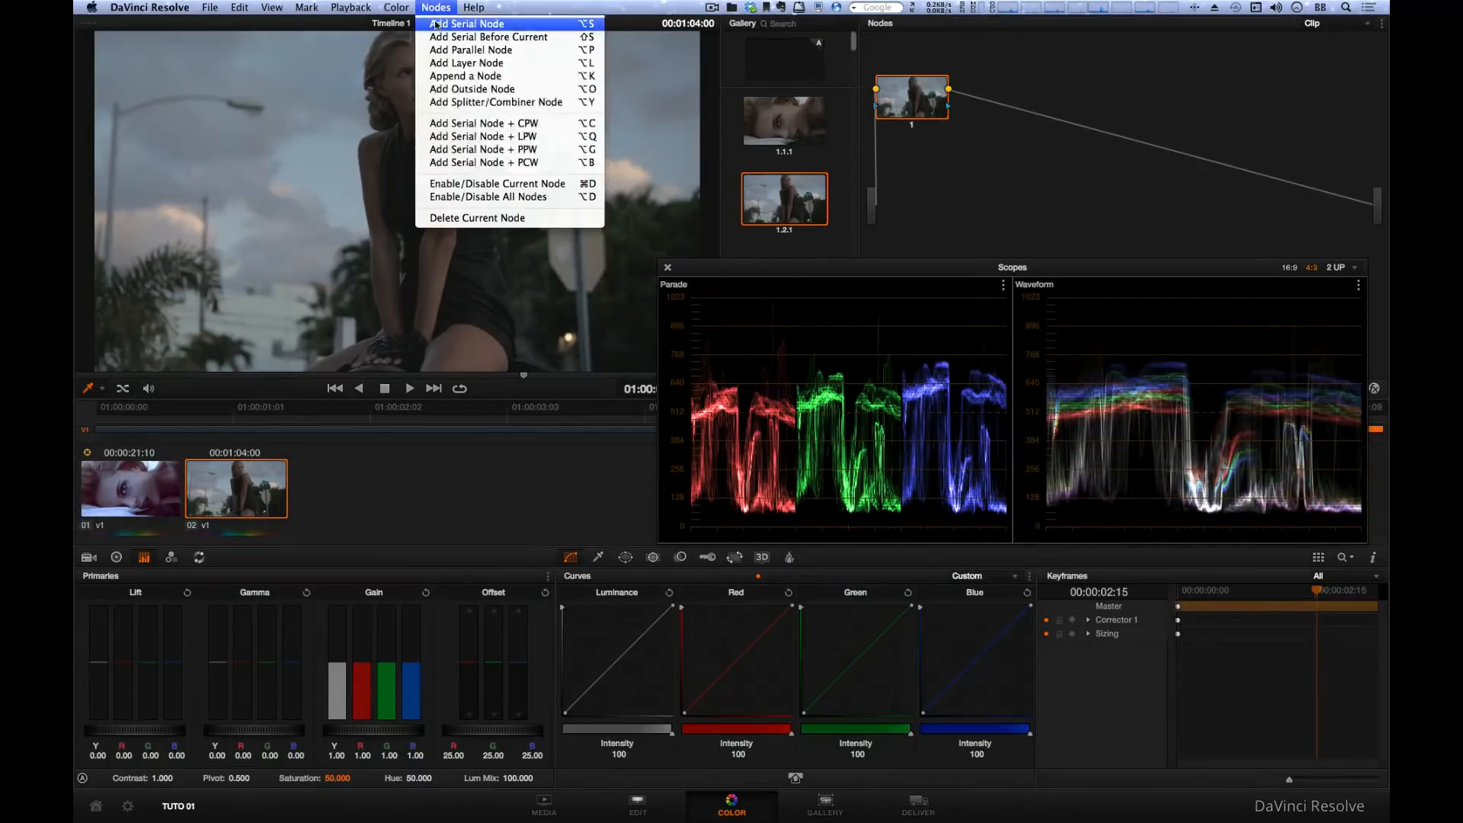
left_click(472, 31)
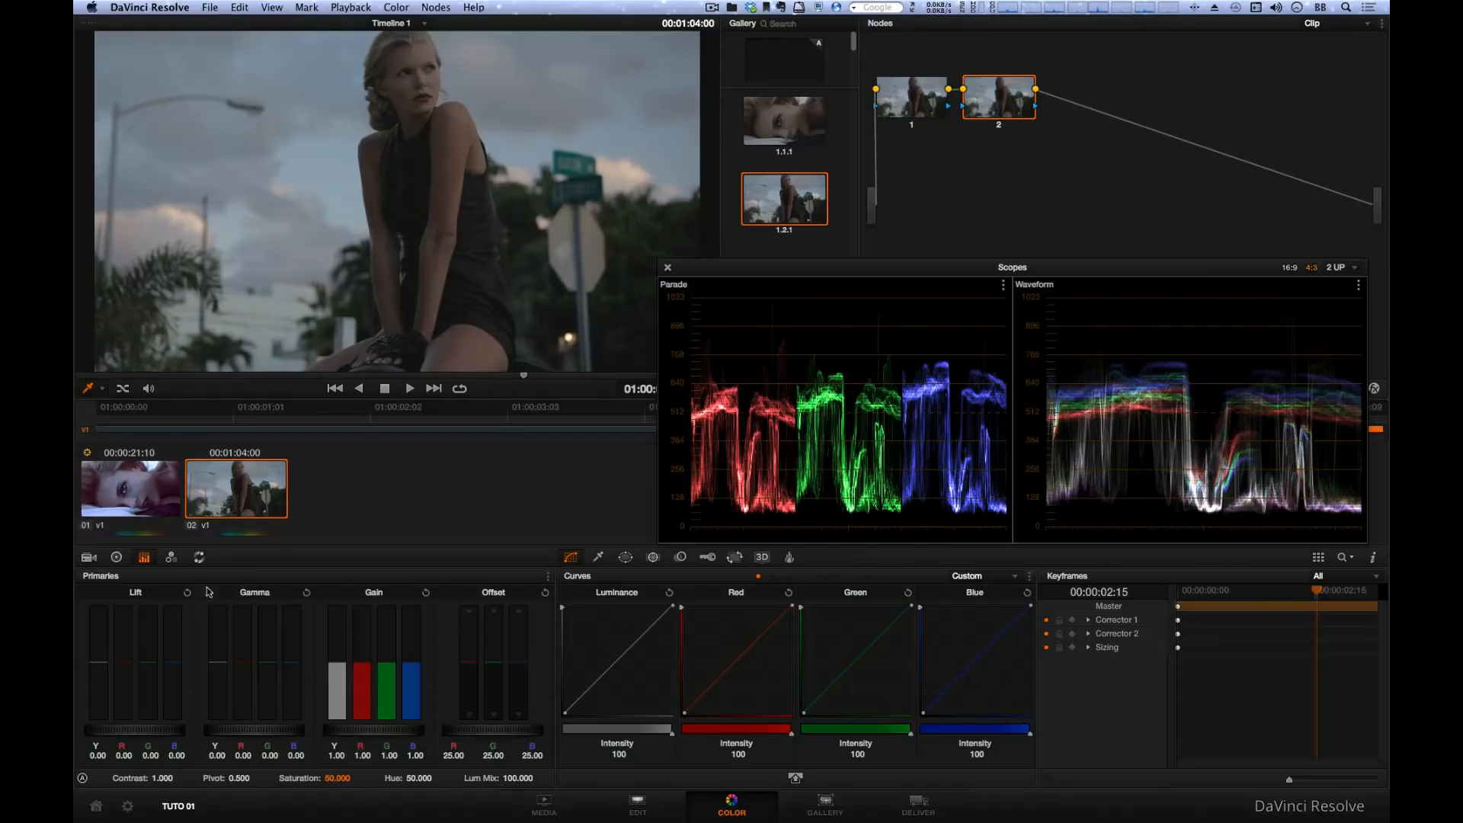
Try raising the red Gain bar in the Primaries to 1.17 on node 2, and reset Gain
left_click(117, 559)
left_click(144, 559)
left_click_drag(362, 662, 368, 634)
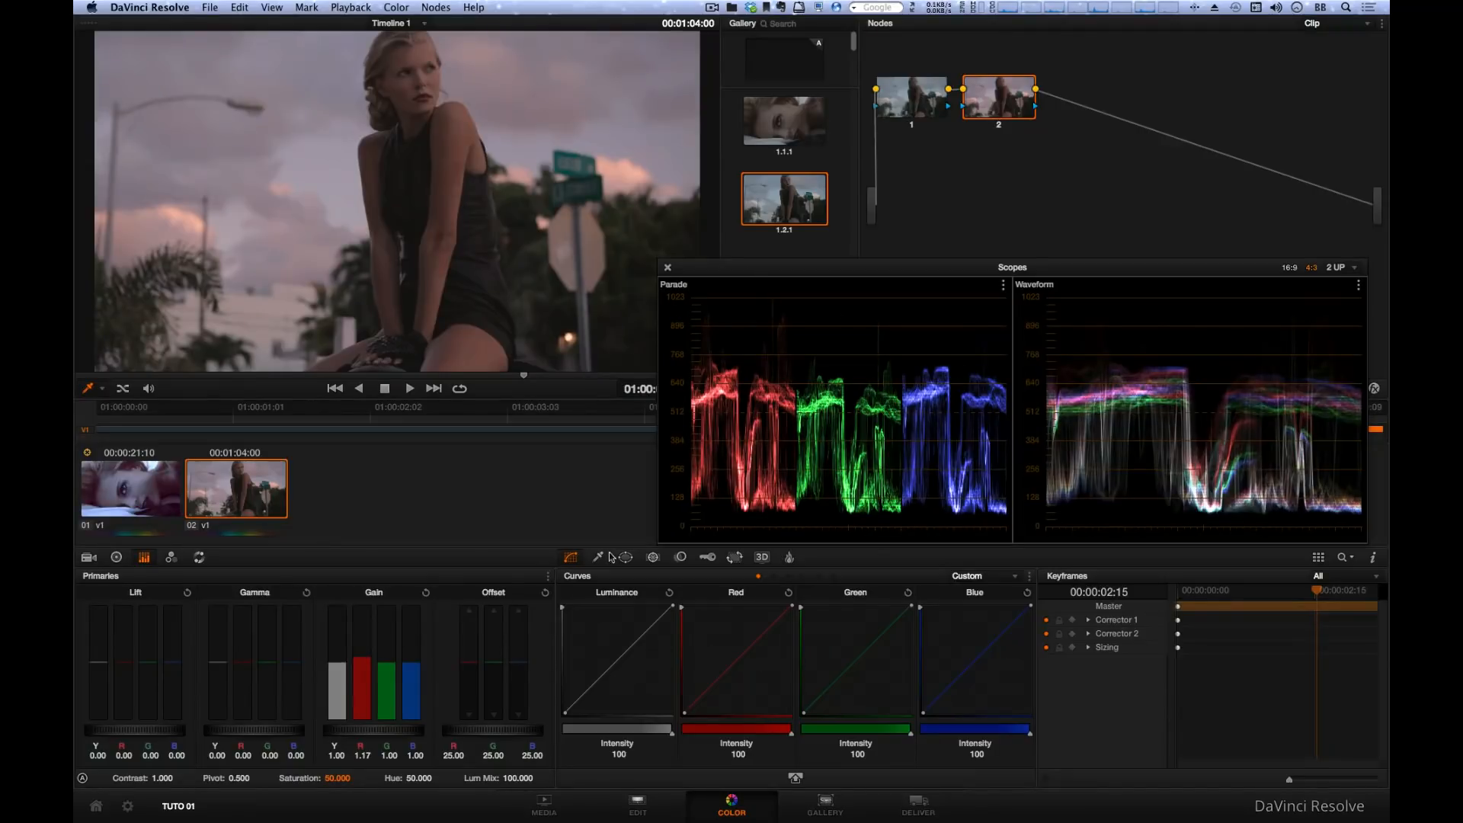
left_click_drag(362, 660, 402, 702)
left_click(426, 593)
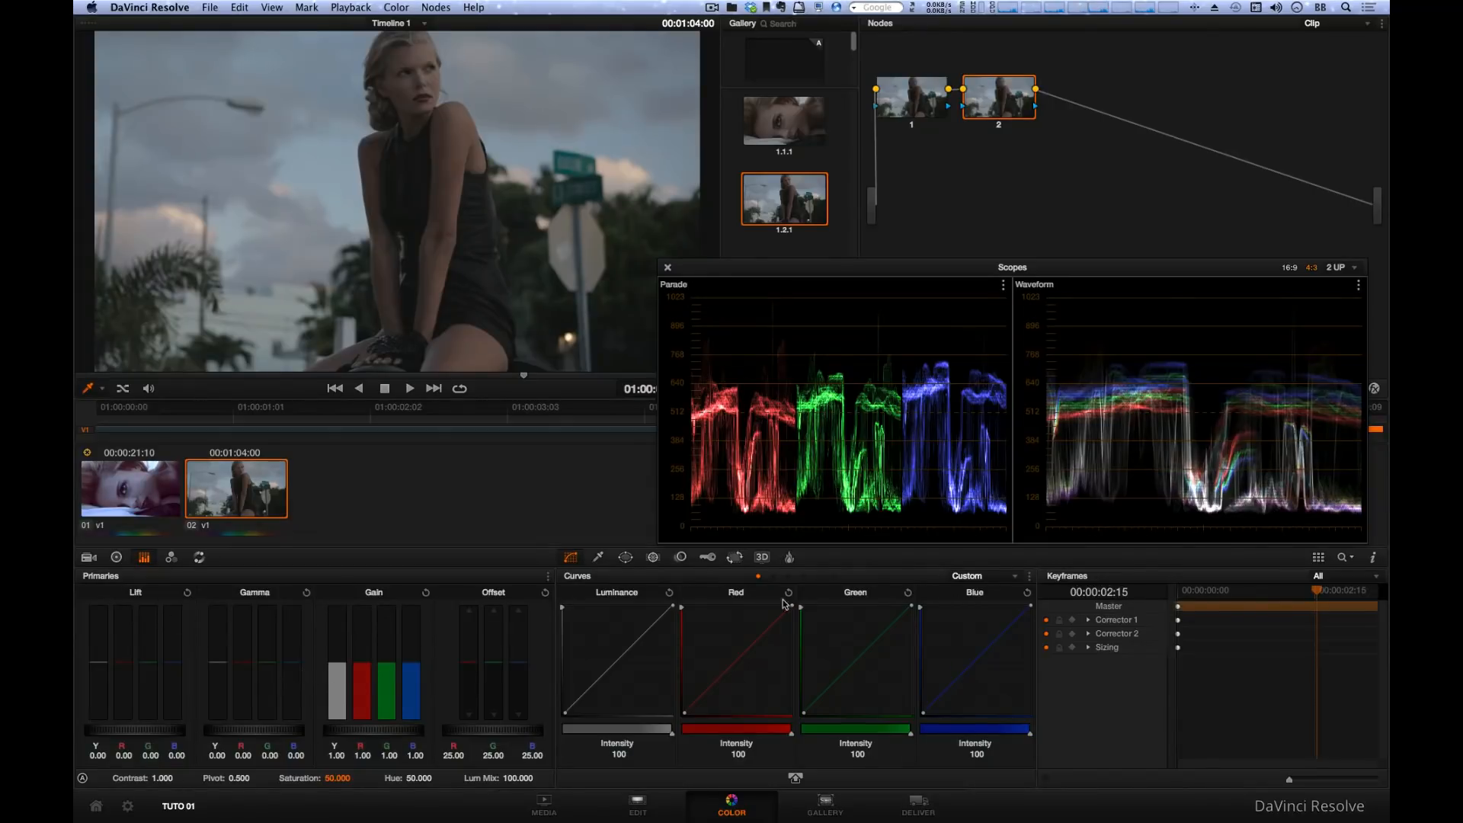
Check in the curve options that Gang Custom Curves is turned on
left_click(1029, 577)
left_click(1040, 609)
left_click(1032, 577)
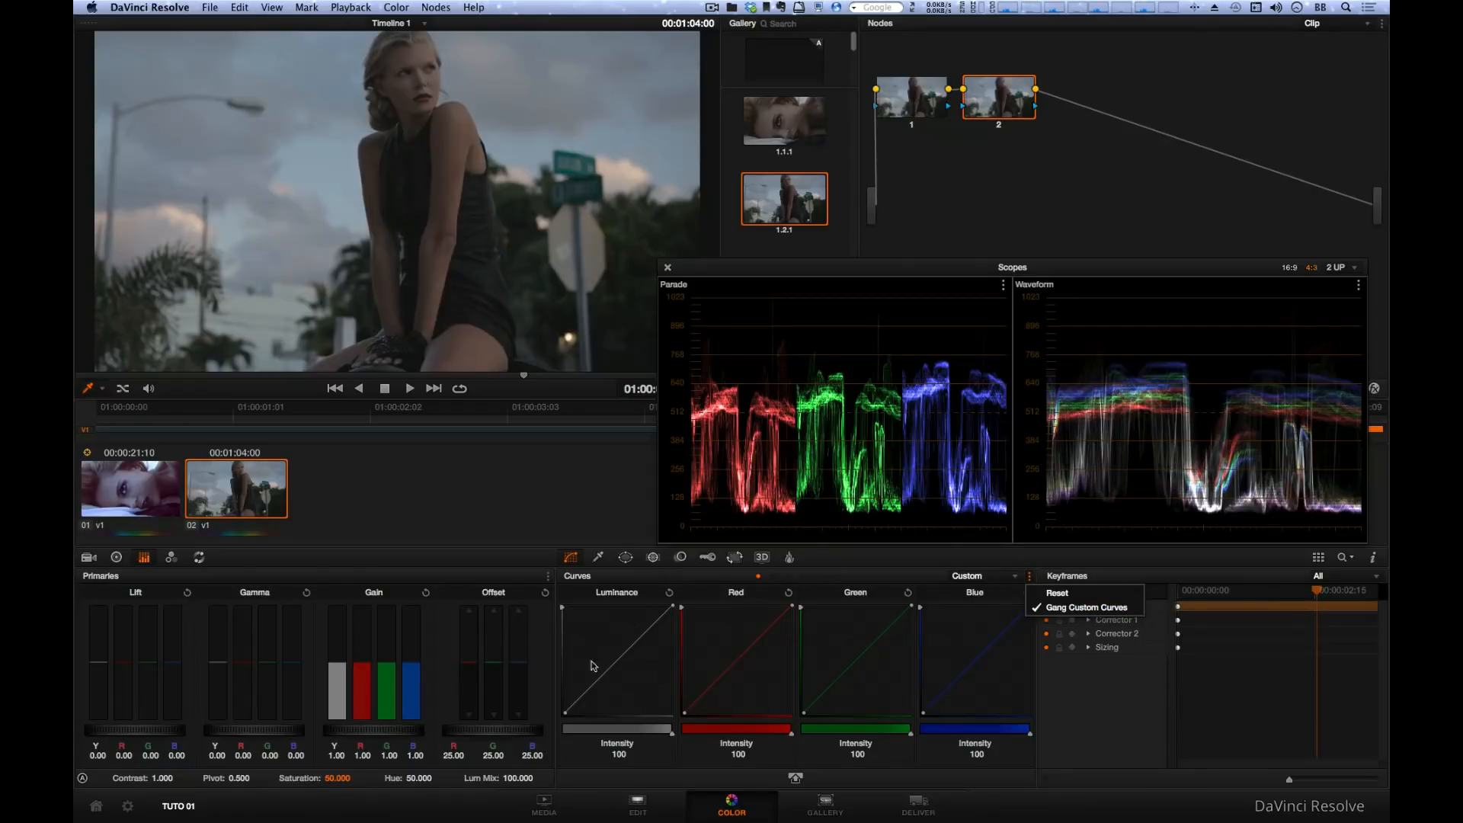
left_click(358, 664)
mouse_move(359, 664)
left_mouse_down()
mouse_move(362, 602)
mouse_move(382, 652)
left_mouse_up()
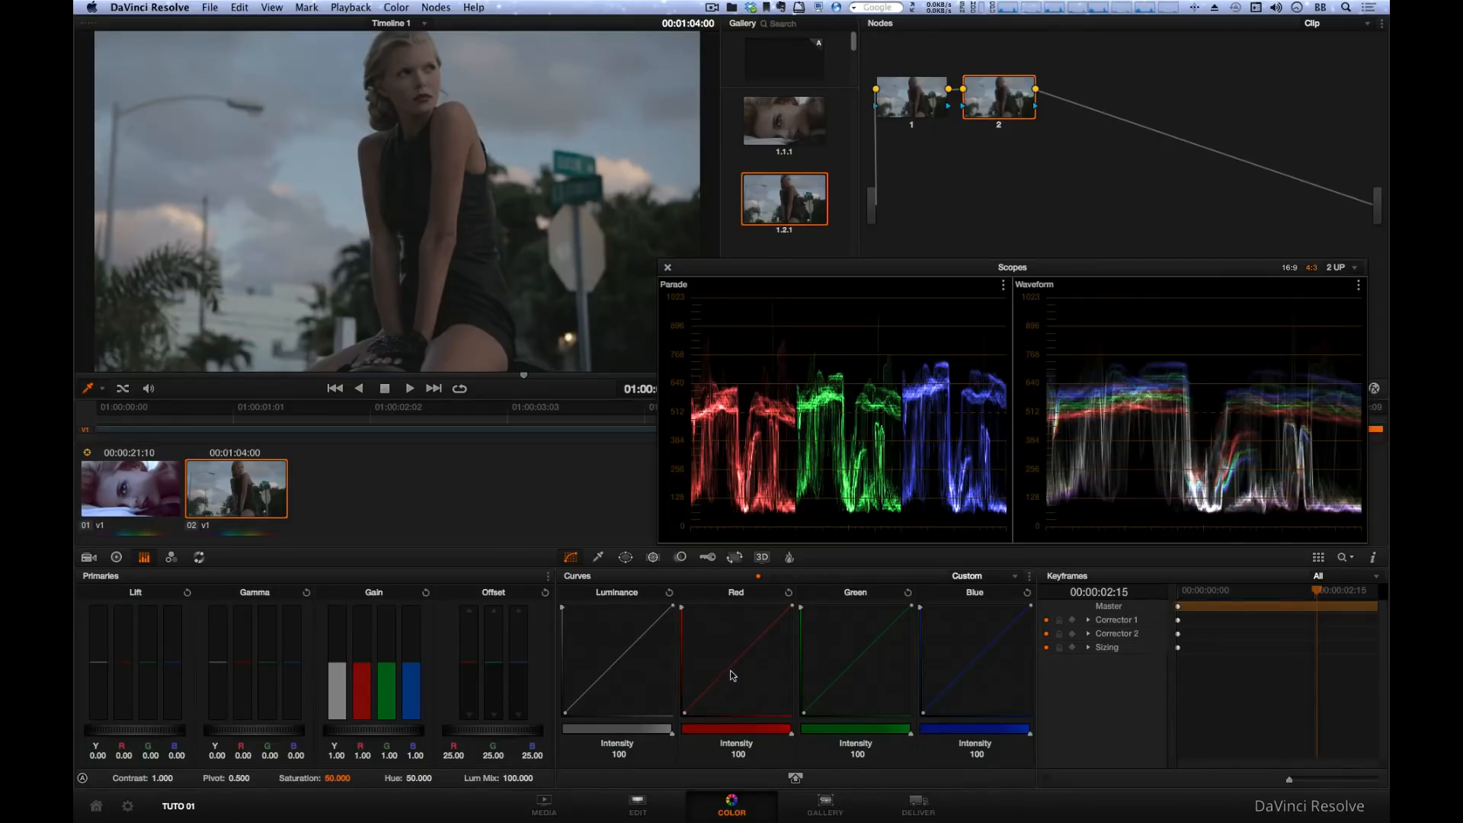
Try adding a midtone control point on the ganged curves, nudging it slightly and removing it
left_click_drag(735, 661, 736, 663)
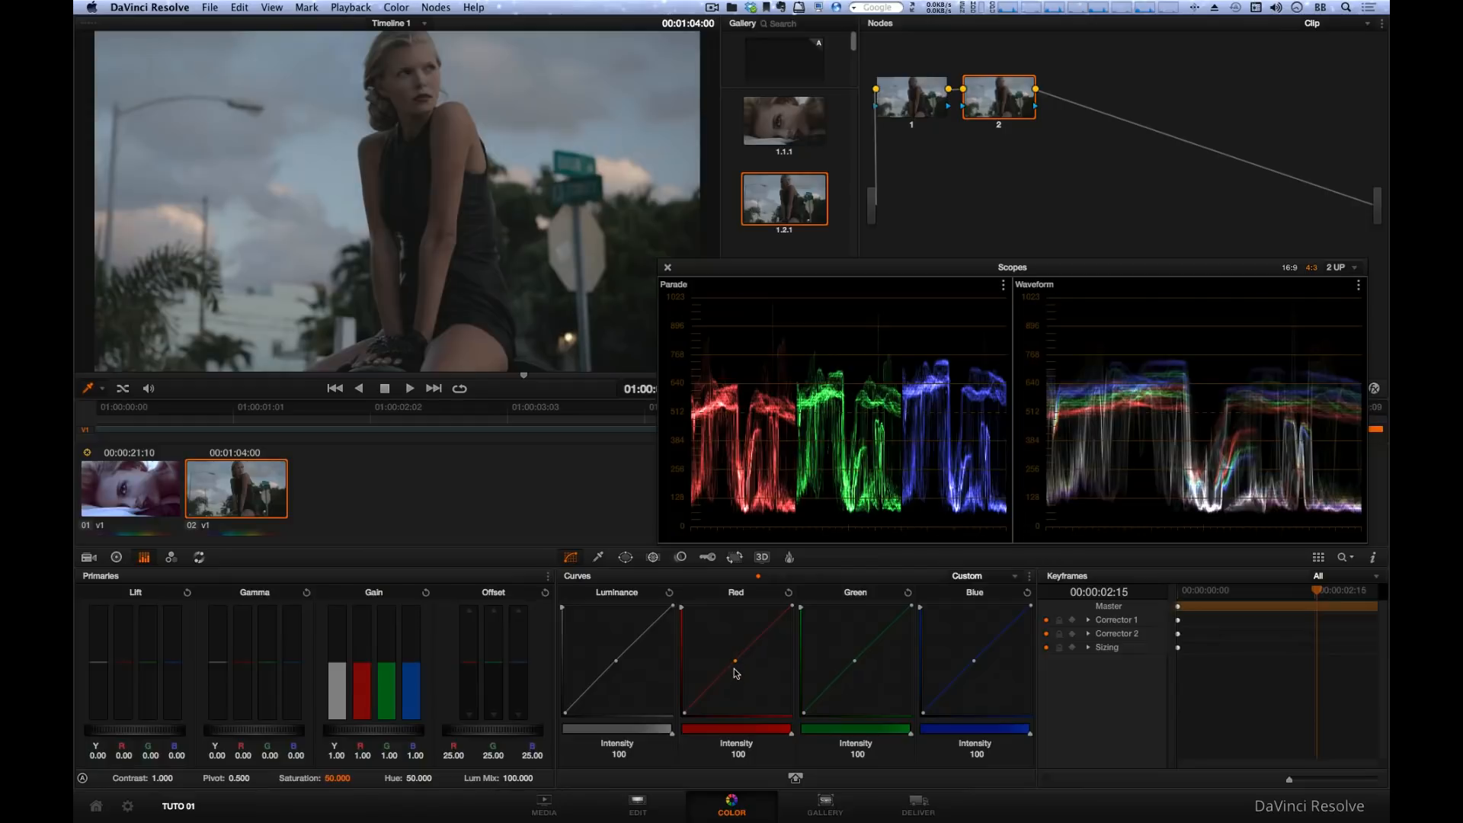
right_click(733, 666)
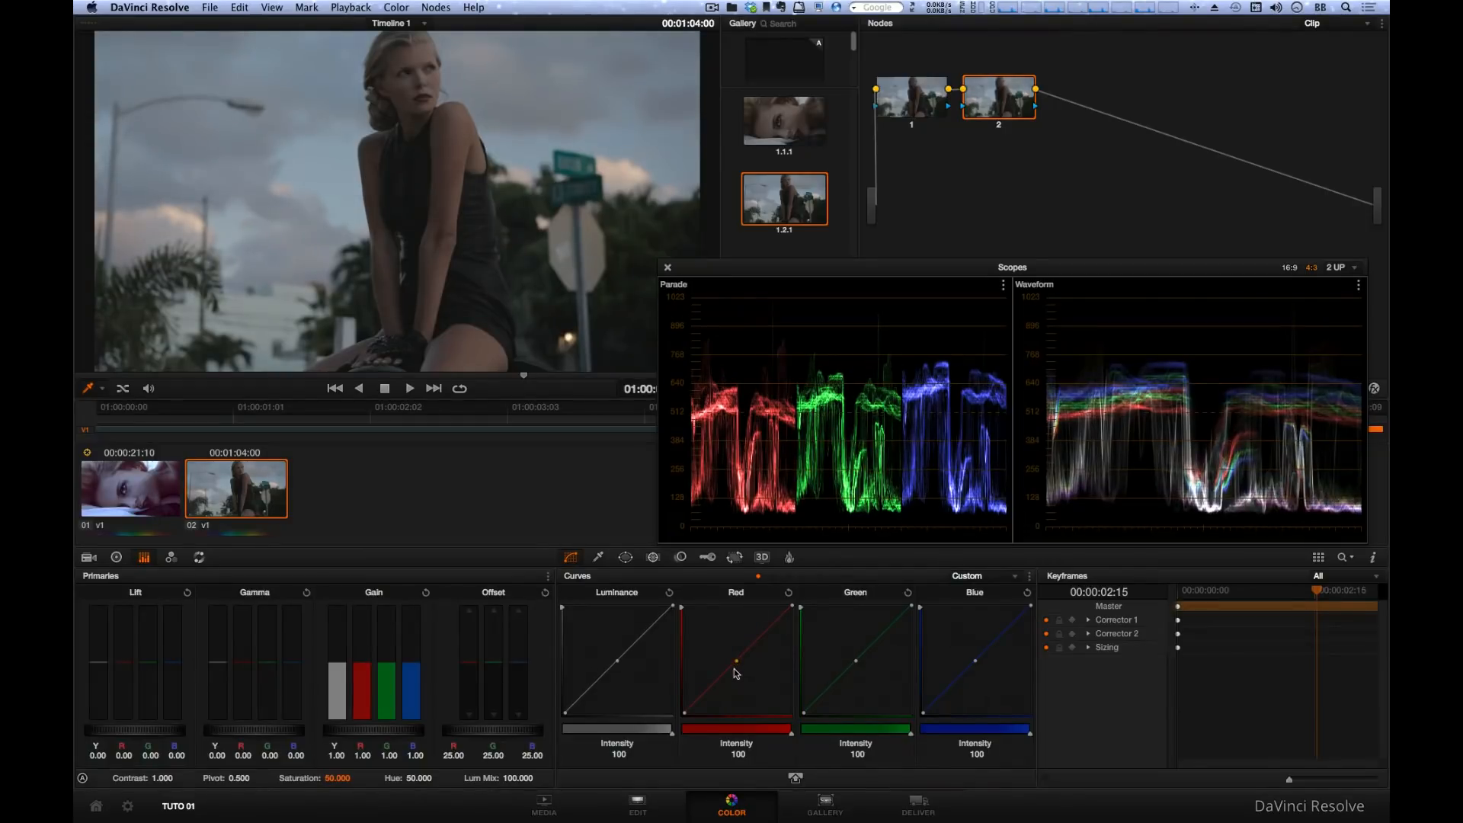
left_click_drag(737, 664, 738, 668)
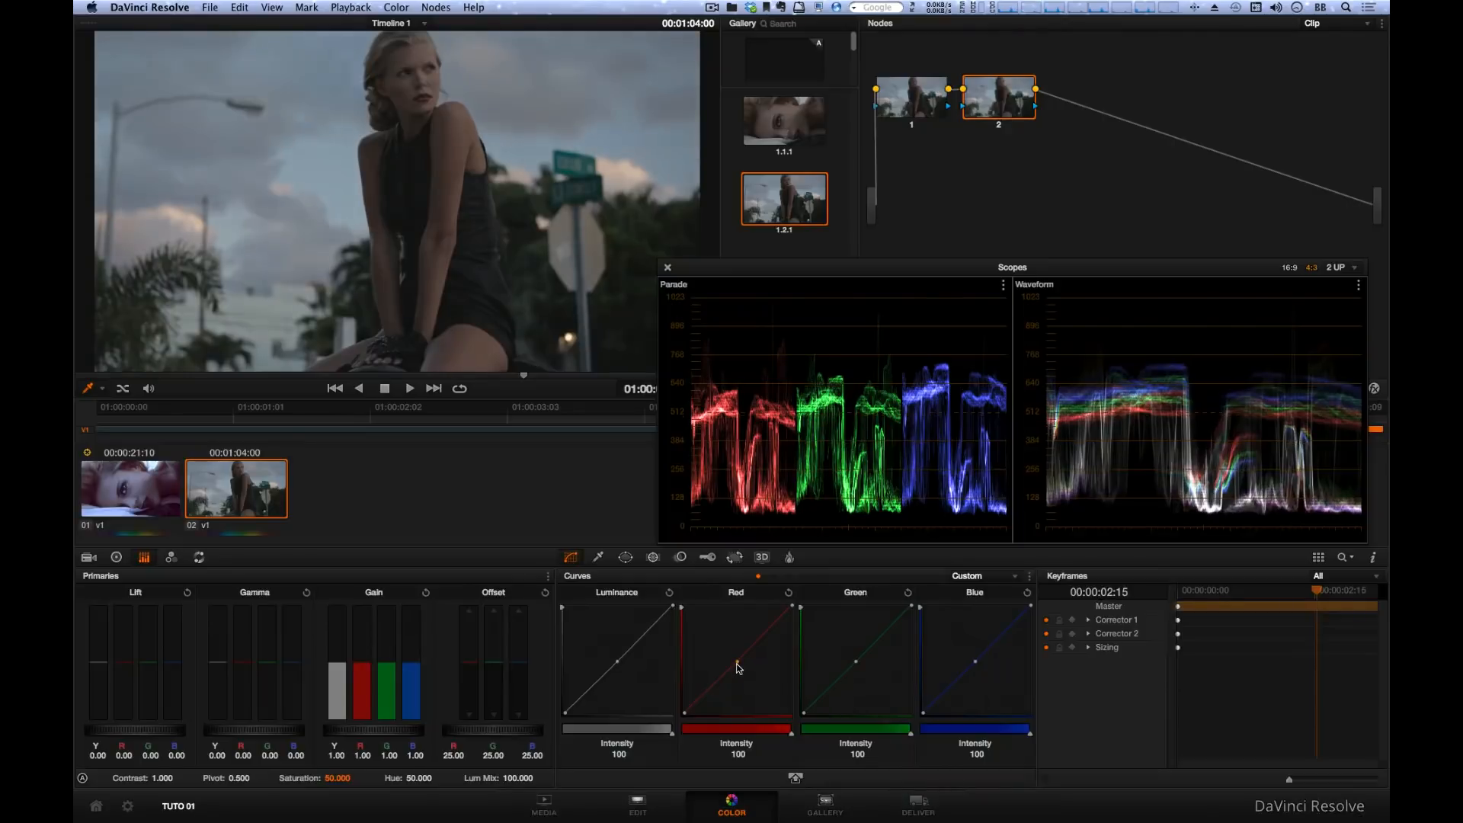
right_click(737, 666)
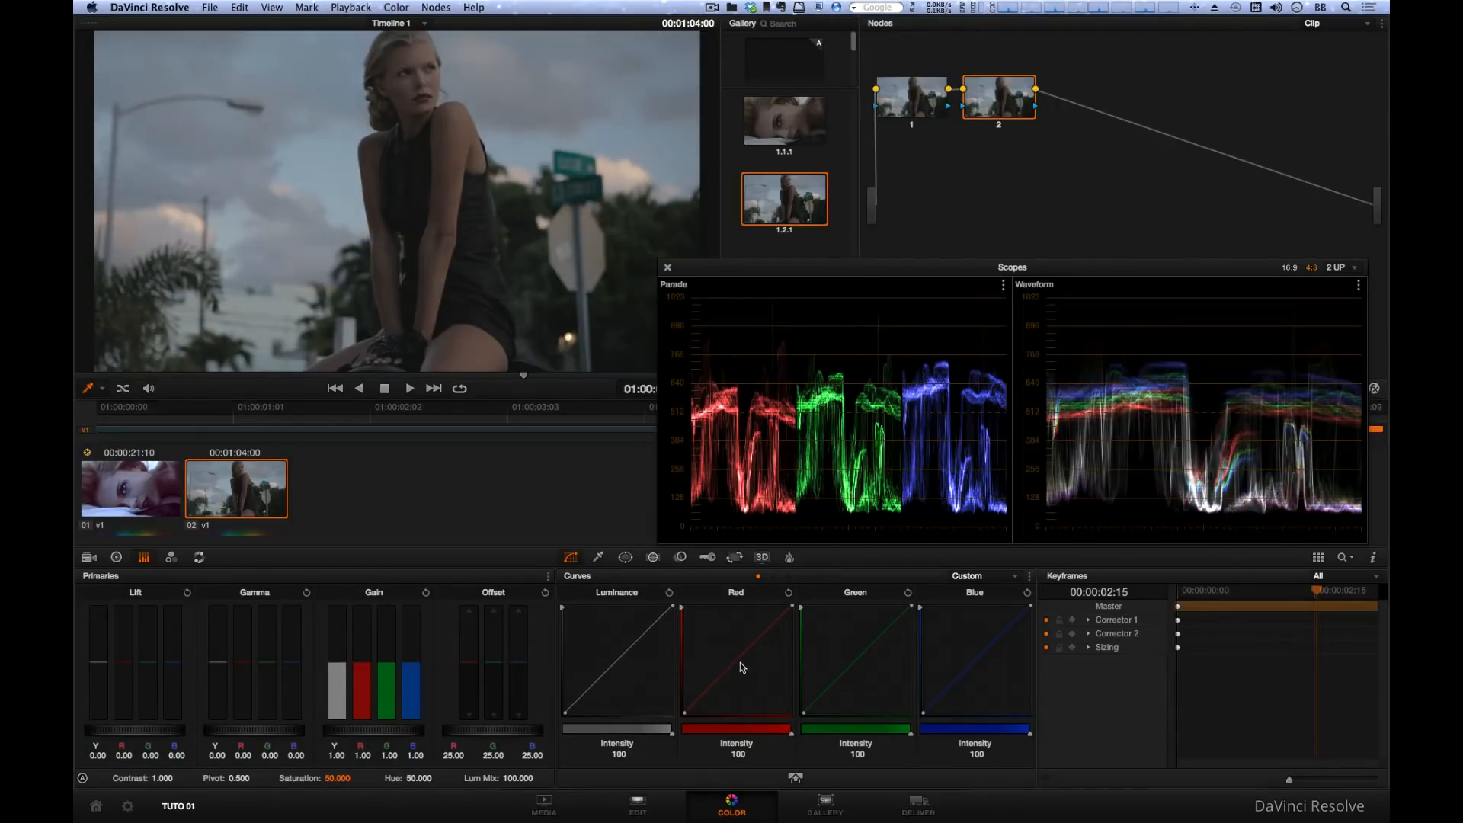
left_click(737, 660)
key("super+z")
Try a contrast bend on the ganged curves by adding points and lifting the upper midtones and highlights
left_click_drag(358, 660, 356, 657)
left_click(754, 645)
left_click_drag(753, 643, 752, 640)
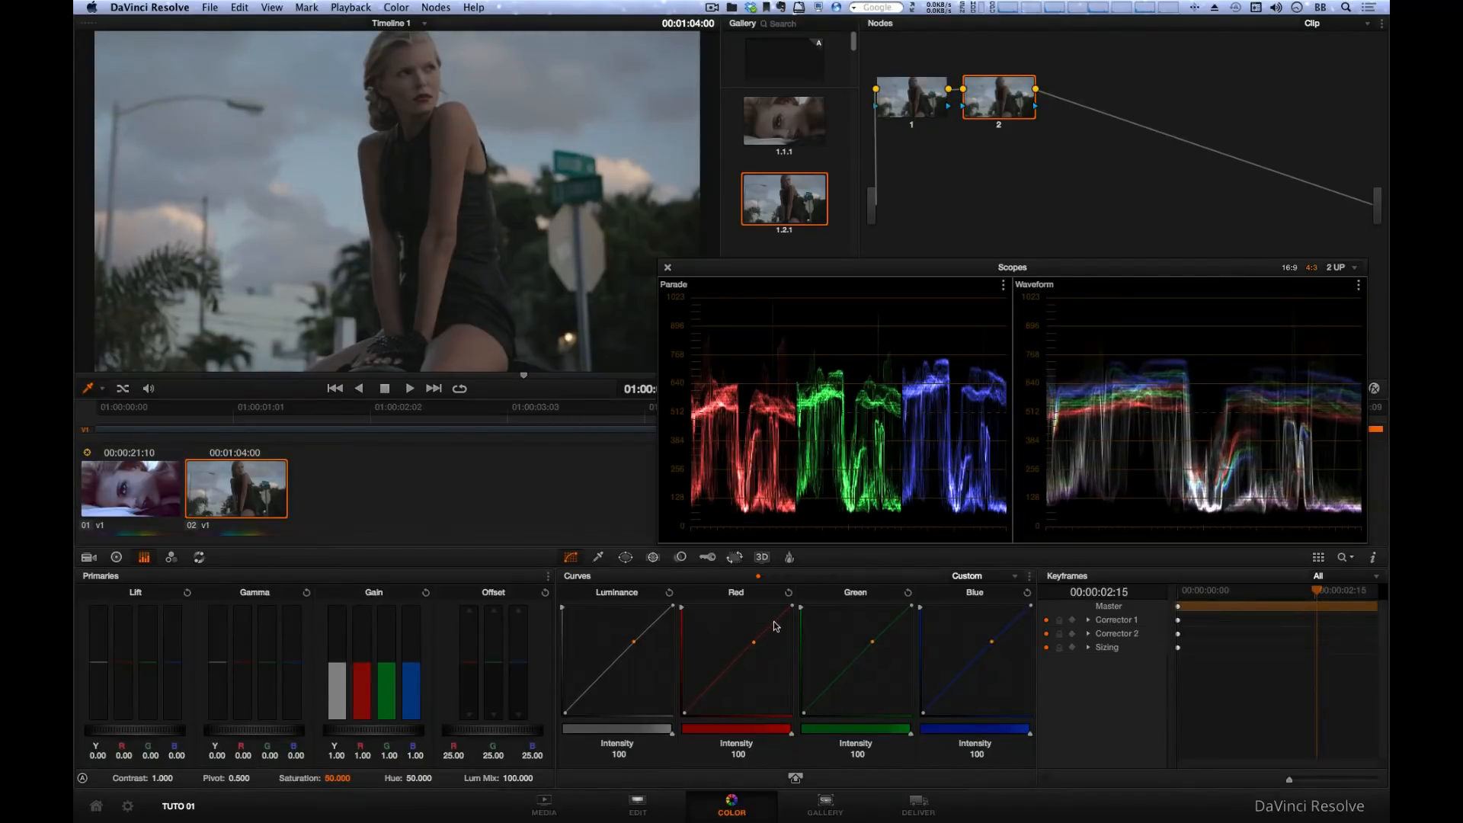
left_click_drag(775, 626, 746, 634)
left_click(732, 664)
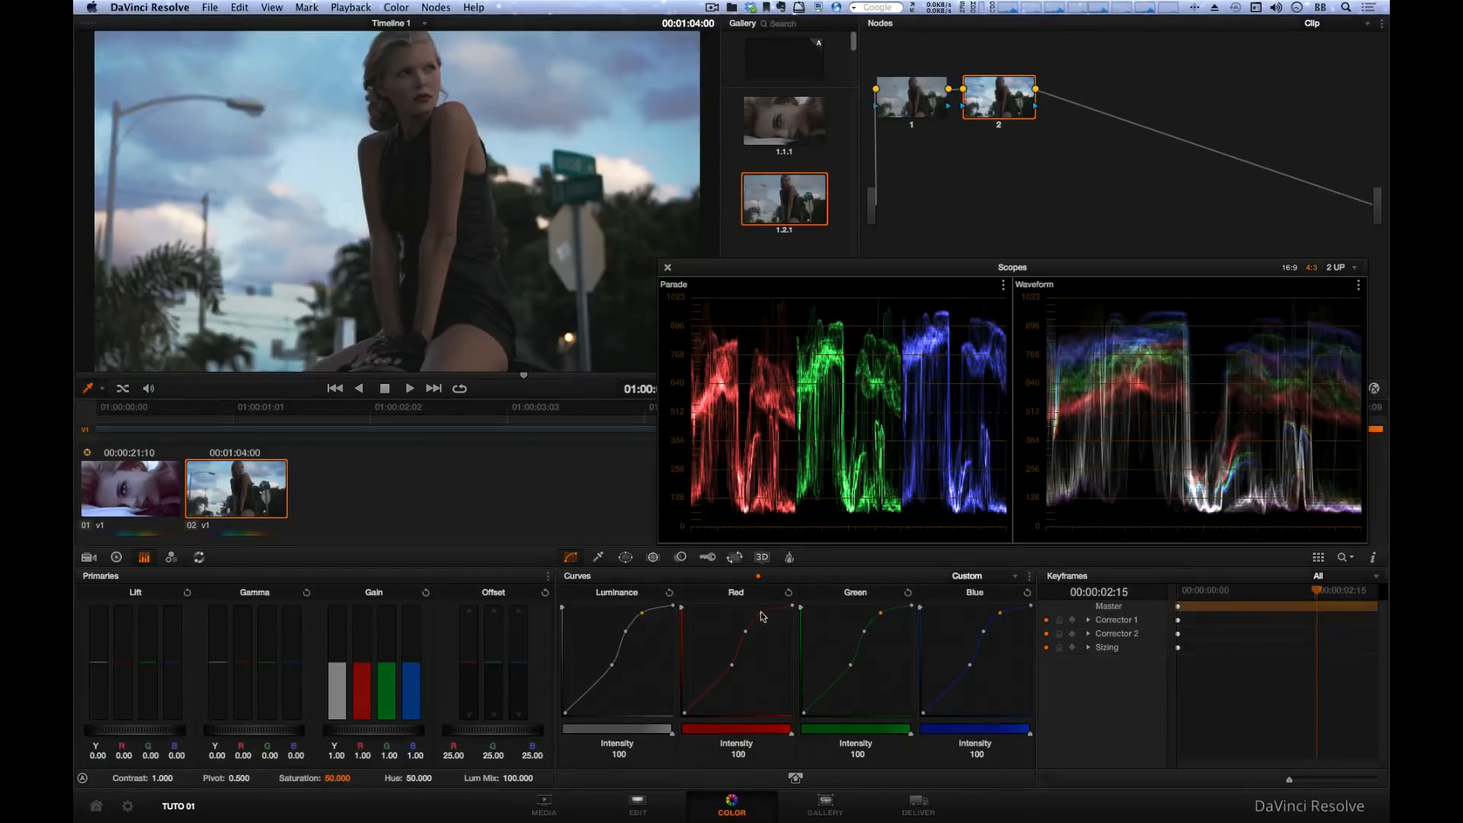
left_click_drag(764, 619, 745, 630)
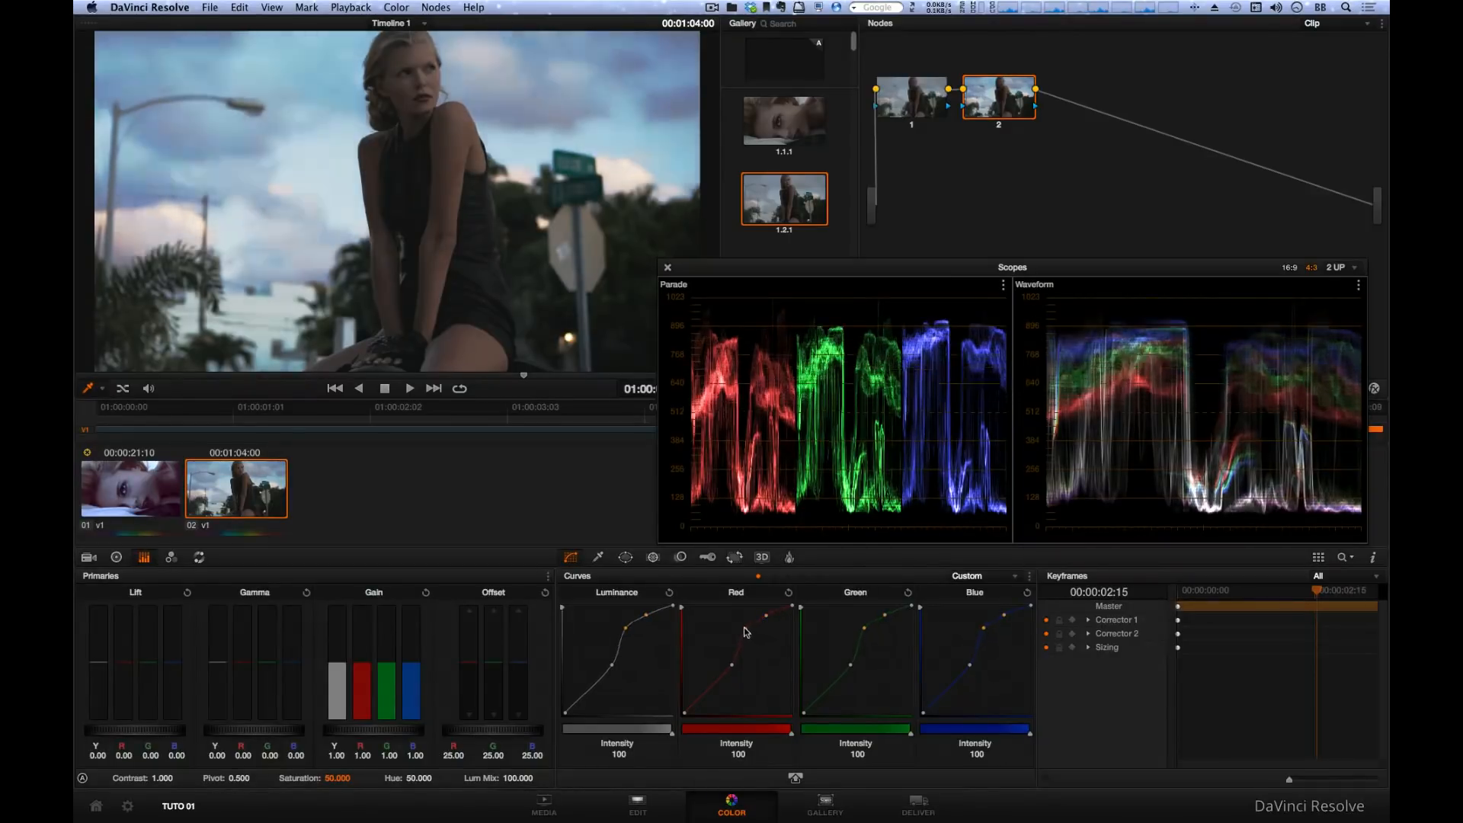
Reset all Custom curves and turn off Gang Custom Curves
left_click(1030, 577)
left_click(1030, 594)
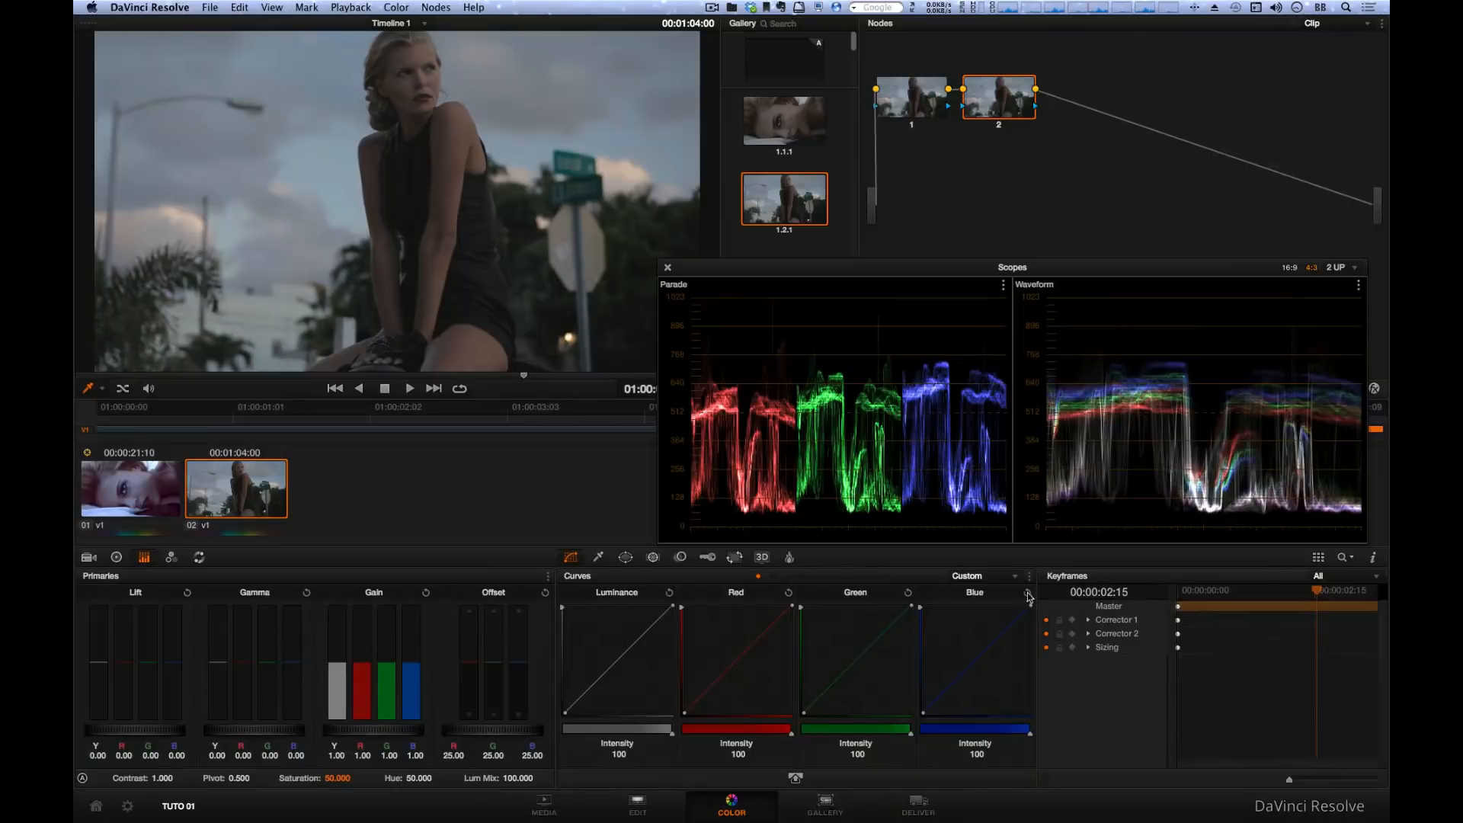
left_click(1030, 576)
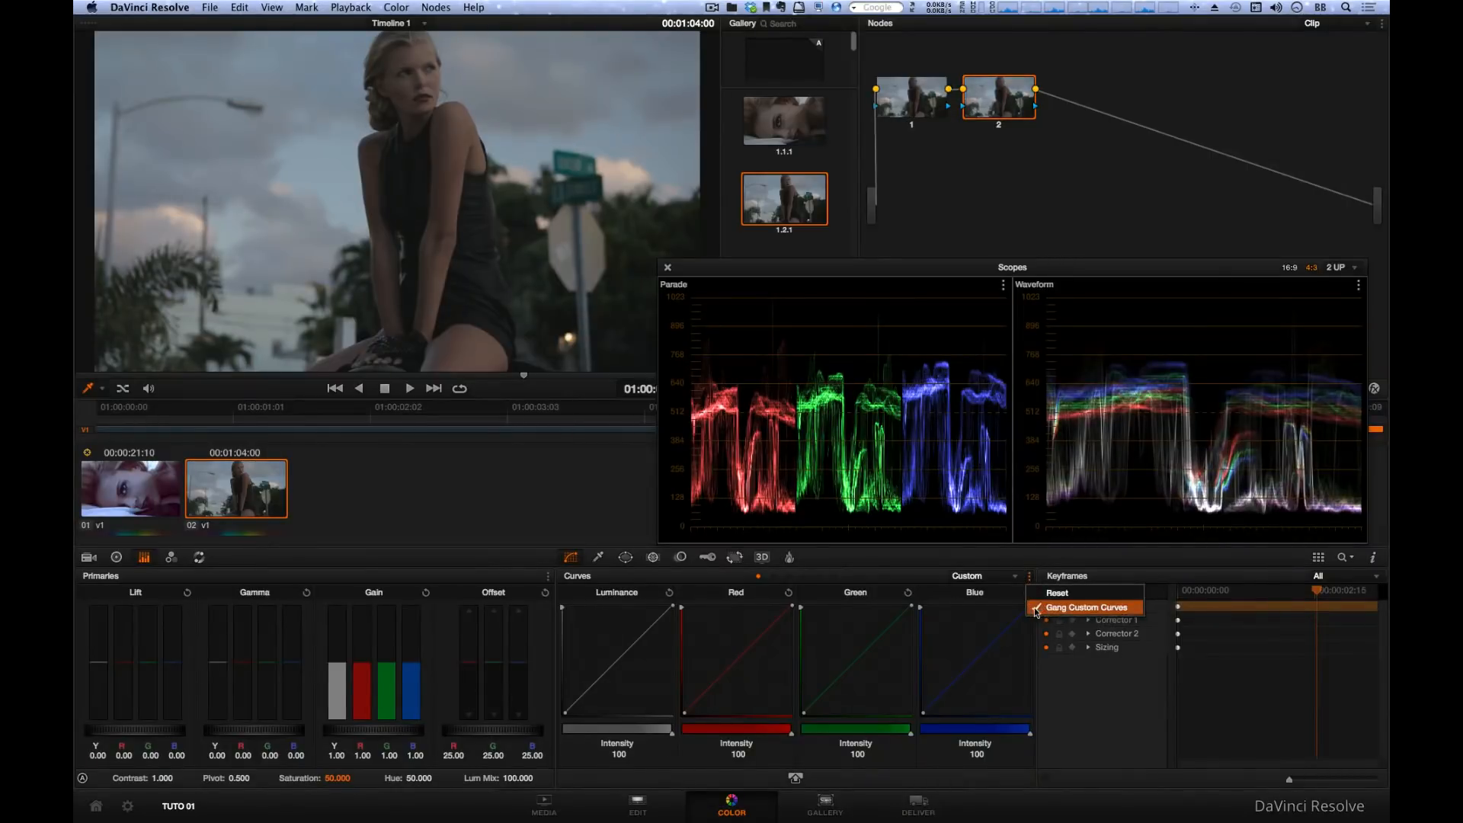
left_click(1080, 607)
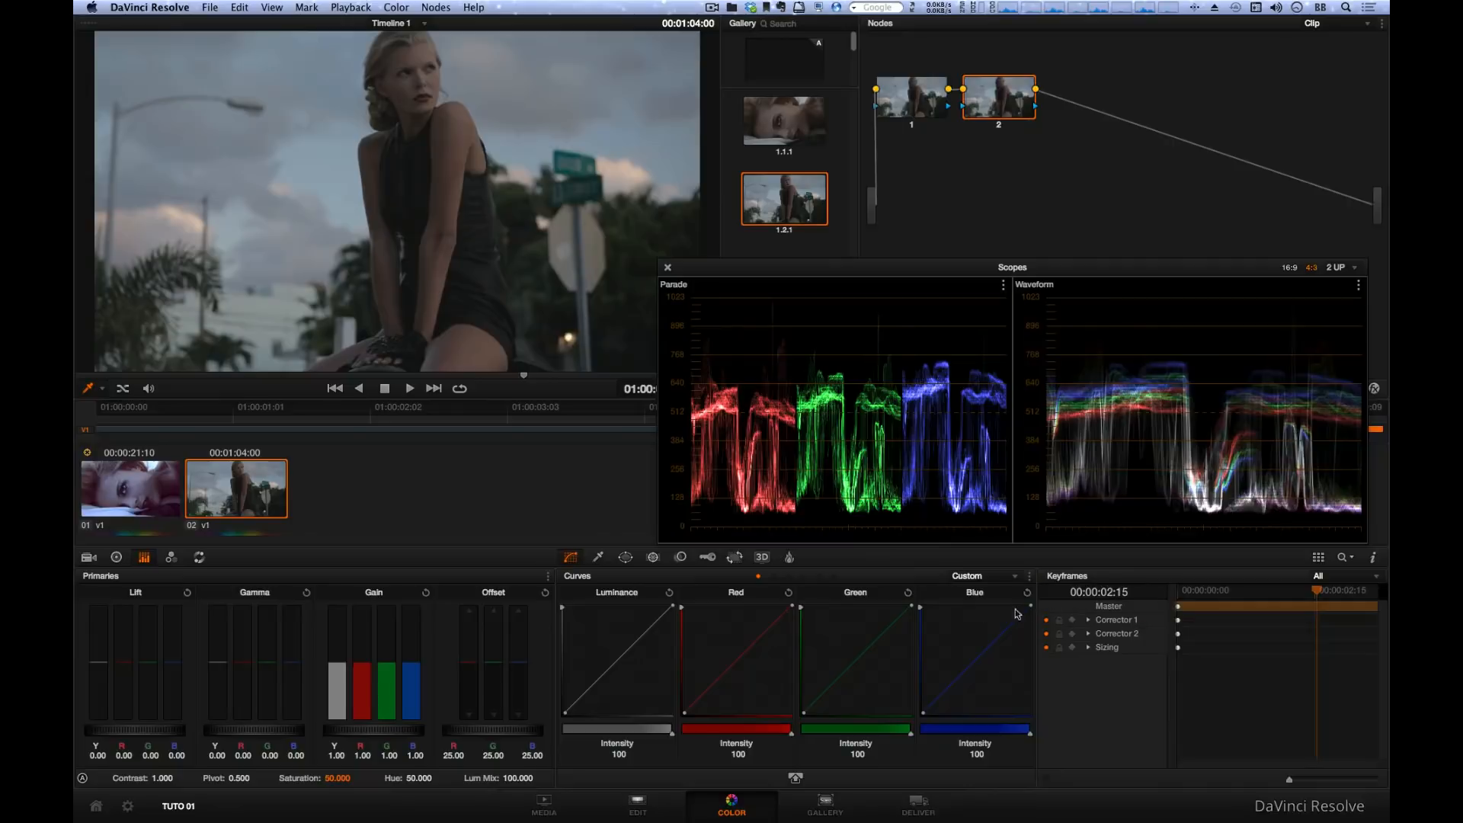
Try bending only the red curve into a steep S by lowering a midtone point and lifting the highlight points
left_click(751, 649)
left_click_drag(772, 624, 768, 622)
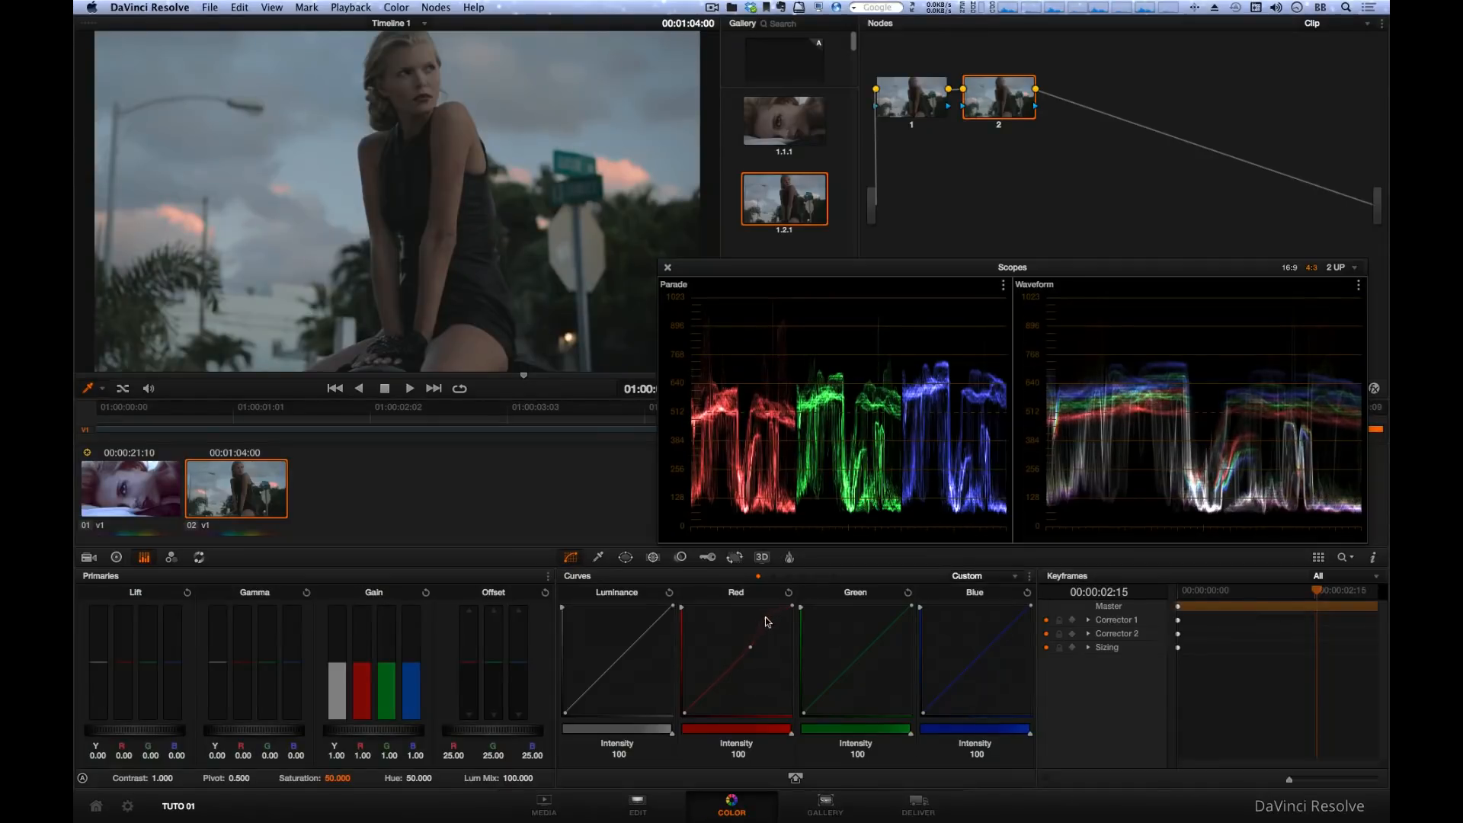
left_click(737, 665)
left_click_drag(750, 649, 746, 642)
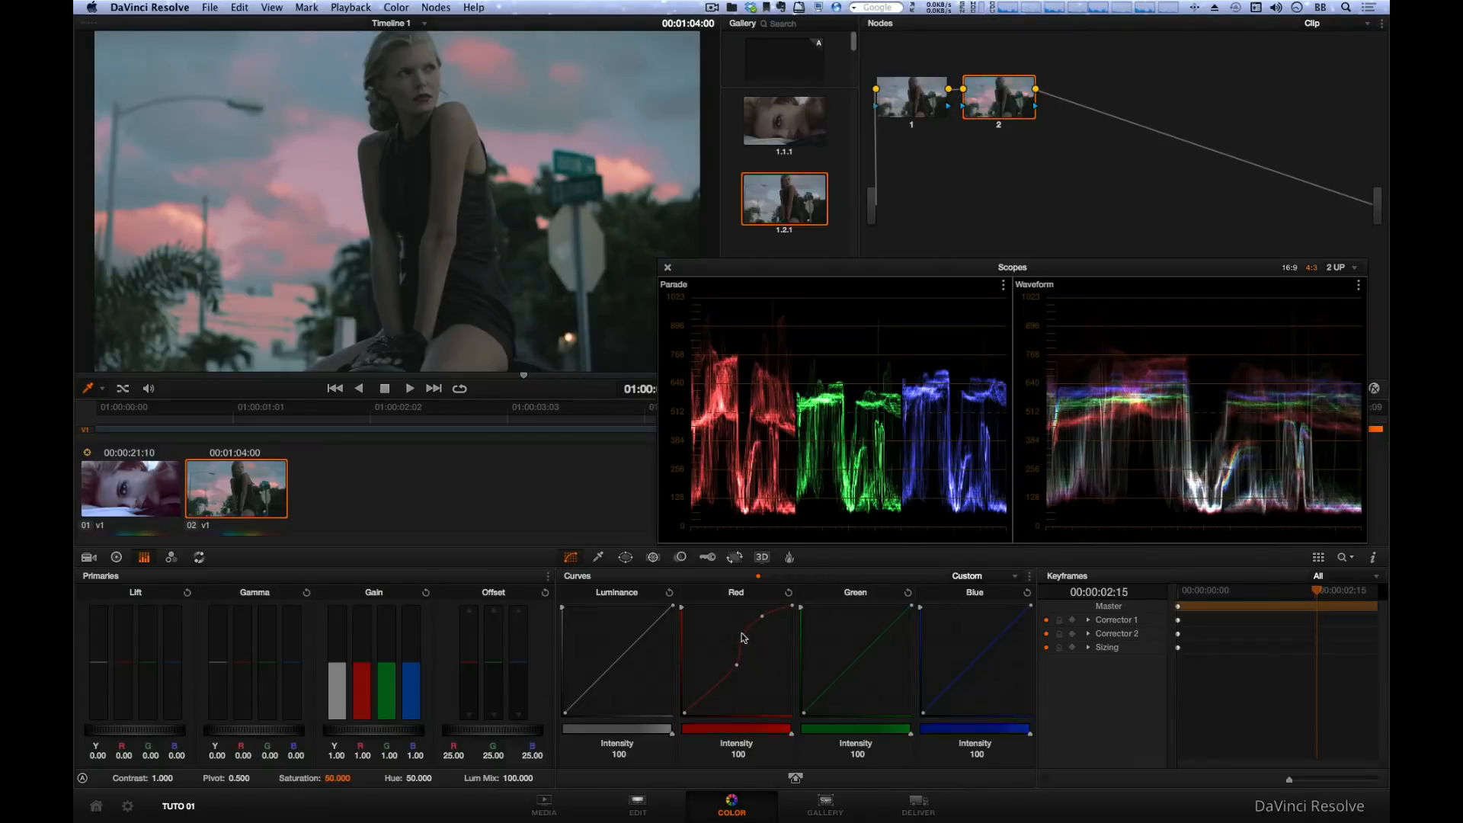
mouse_move(743, 650)
left_mouse_down()
mouse_move(741, 632)
mouse_move(766, 621)
mouse_move(771, 633)
mouse_move(757, 612)
mouse_move(748, 637)
mouse_move(760, 643)
mouse_move(748, 633)
mouse_move(764, 617)
left_mouse_up()
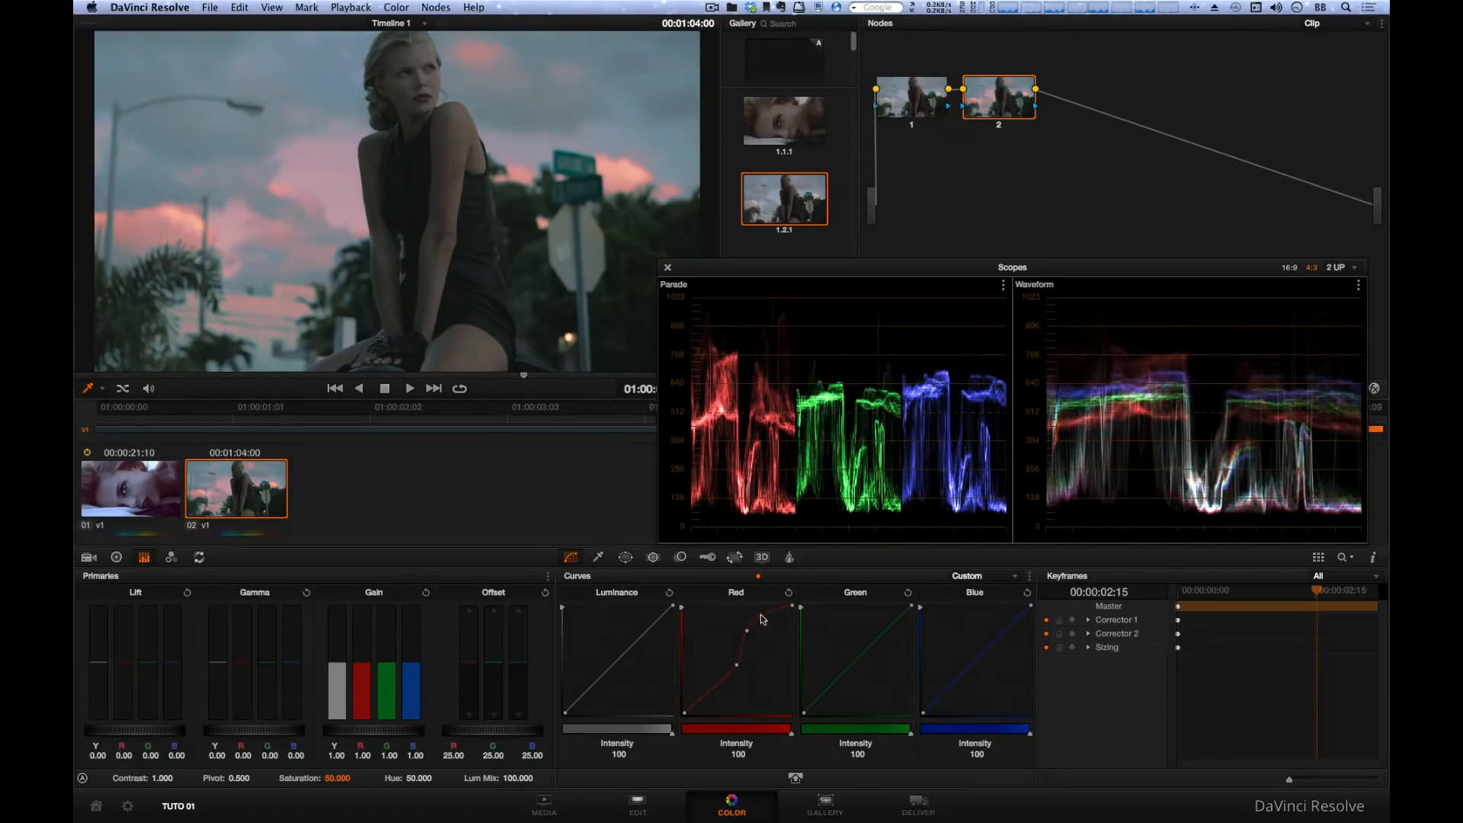
left_click_drag(737, 665, 742, 669)
left_click(747, 637)
left_click_drag(762, 611, 757, 614)
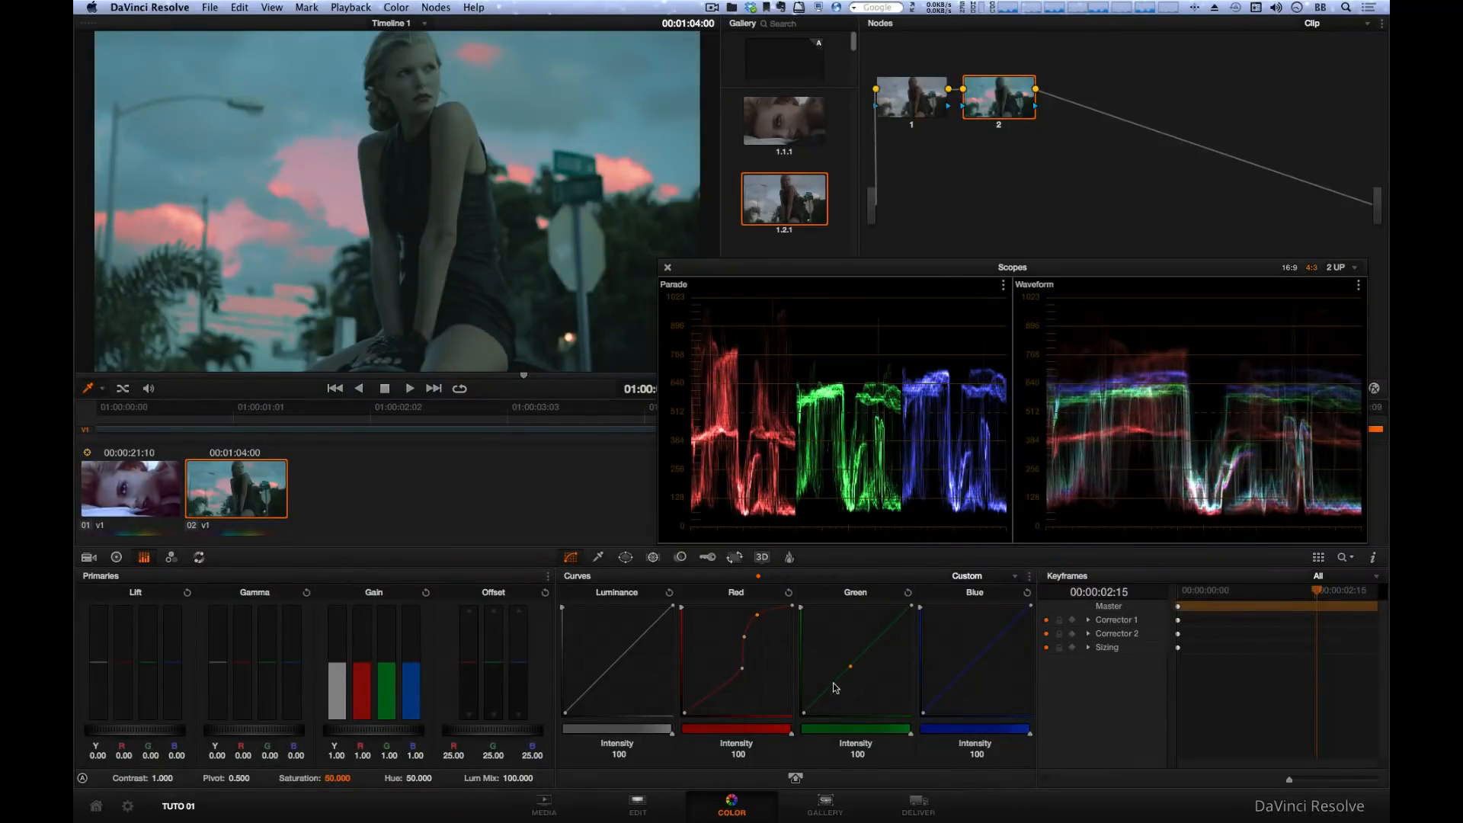
Try an S-bend on the green curve with a slightly lowered white point, and reset all Custom curves
left_click_drag(836, 688, 858, 654)
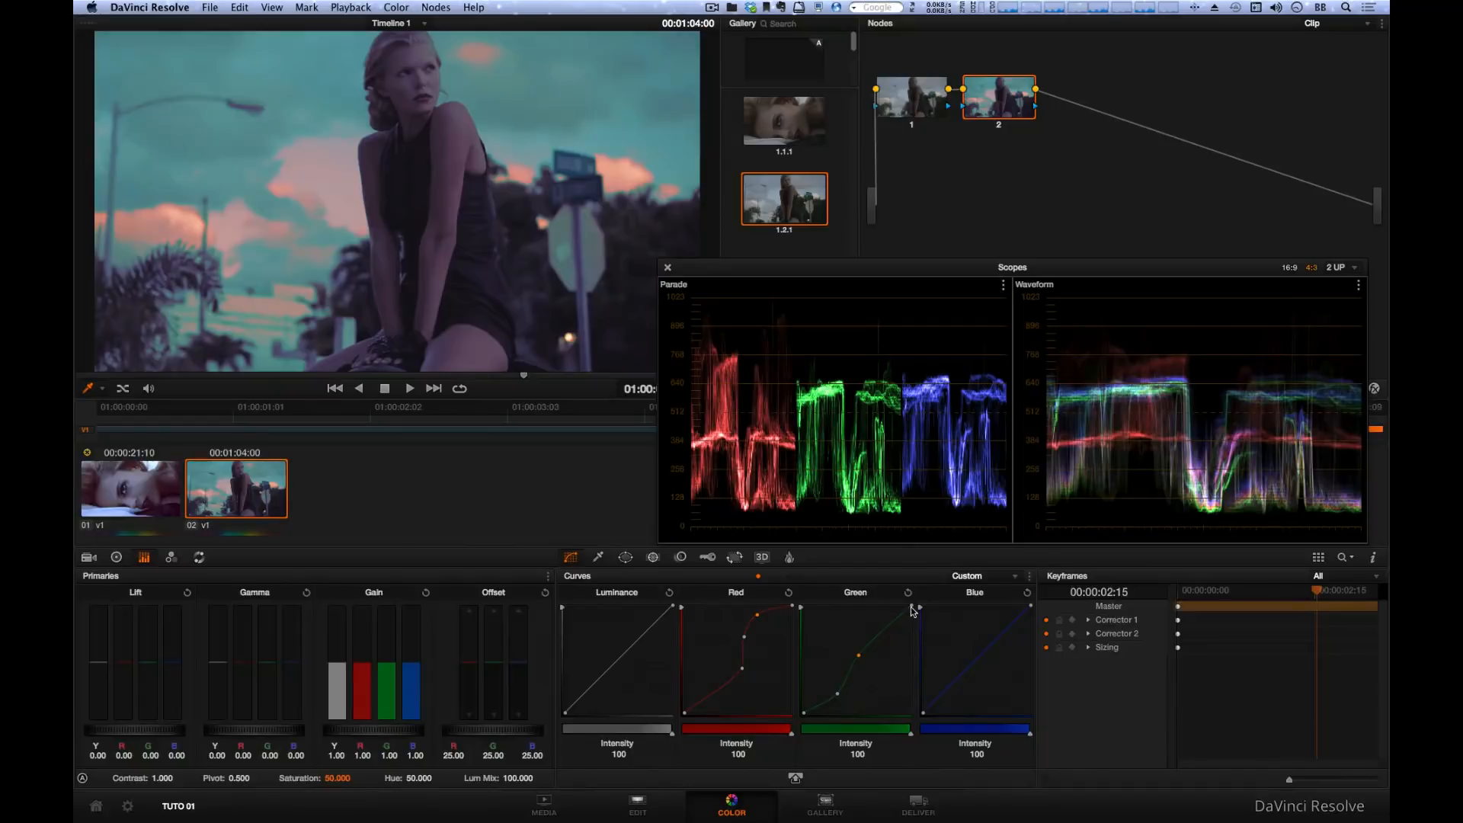
left_click(912, 610)
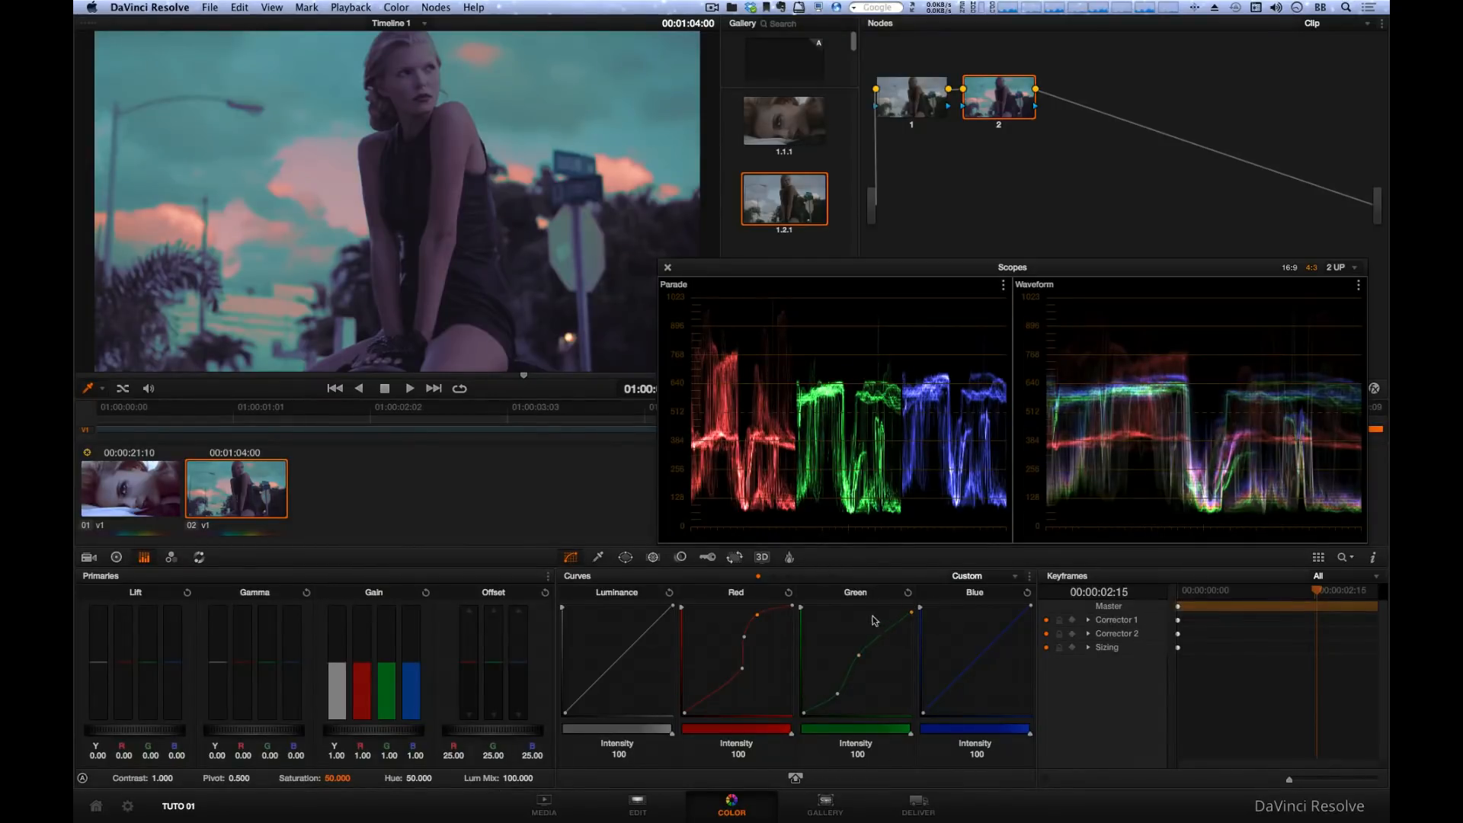
left_click(1032, 581)
left_click(1042, 594)
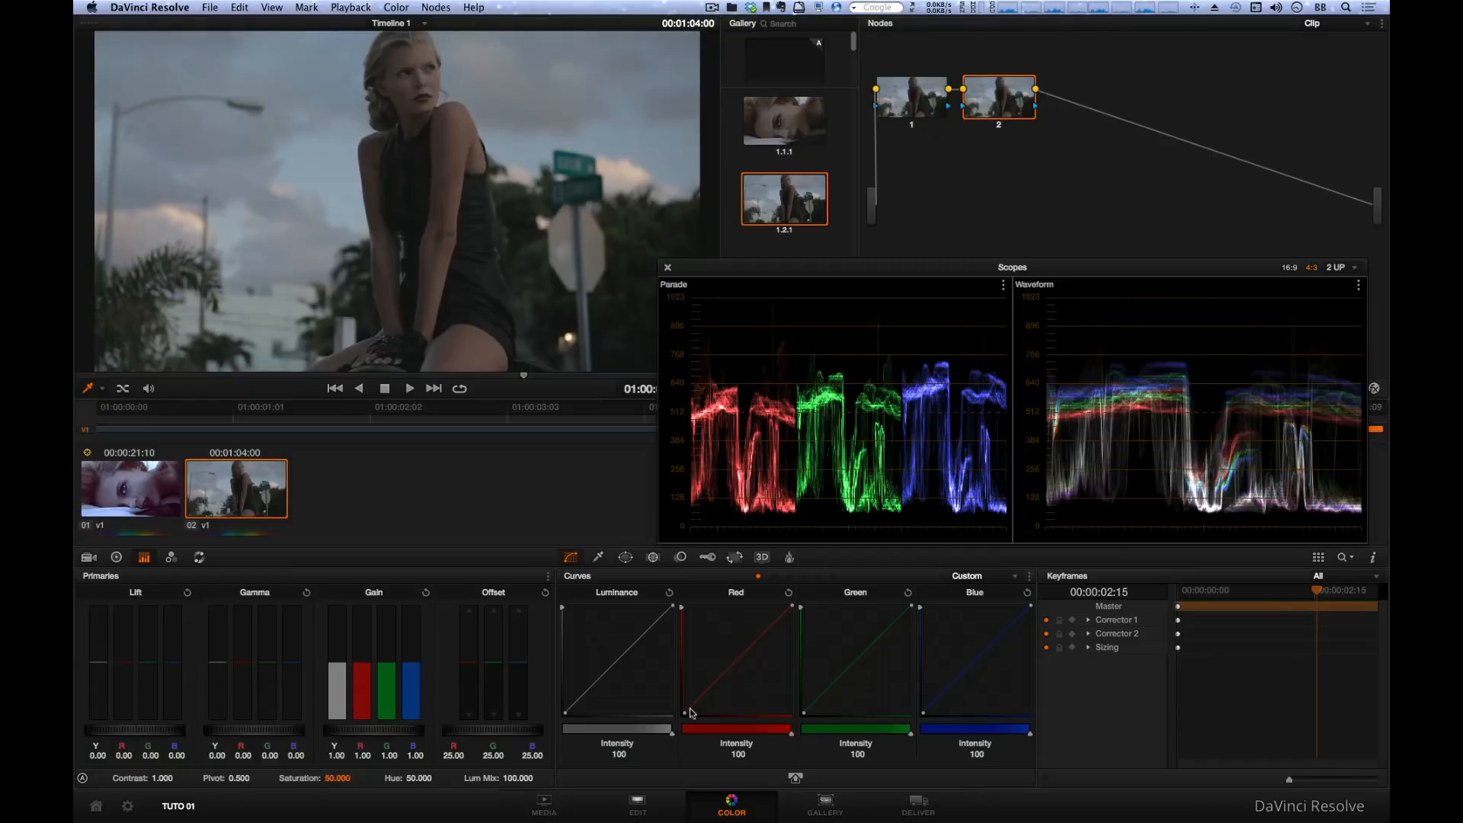
Lift the red curve's midtones, flatten its upper range with a second point, and set the Red intensity to 50
mouse_move(683, 610)
left_mouse_down()
mouse_move(671, 704)
mouse_move(660, 604)
left_mouse_up()
left_click_drag(744, 660, 771, 648)
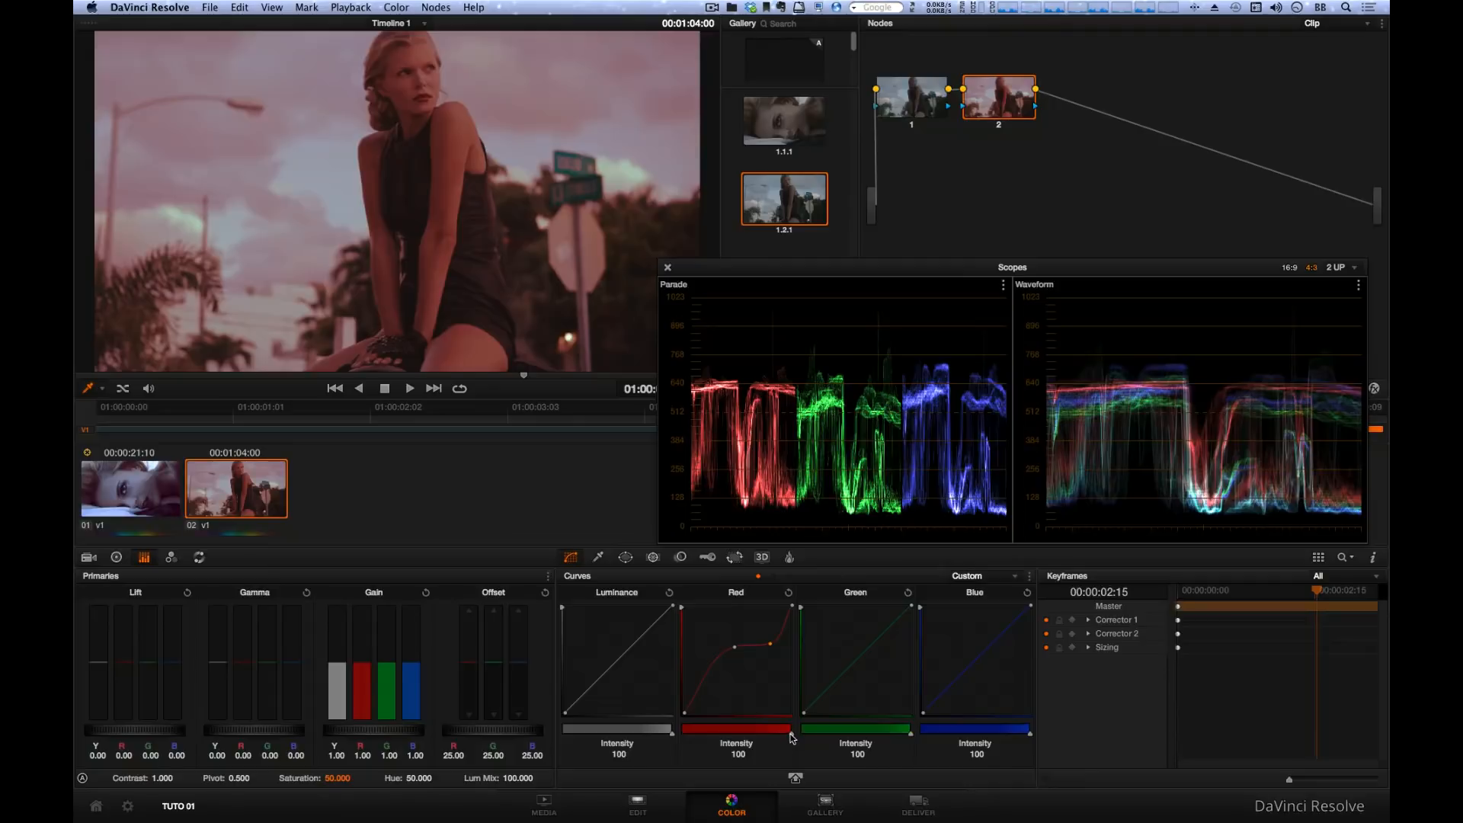
mouse_move(792, 735)
left_mouse_down()
mouse_move(681, 738)
mouse_move(707, 741)
left_mouse_up()
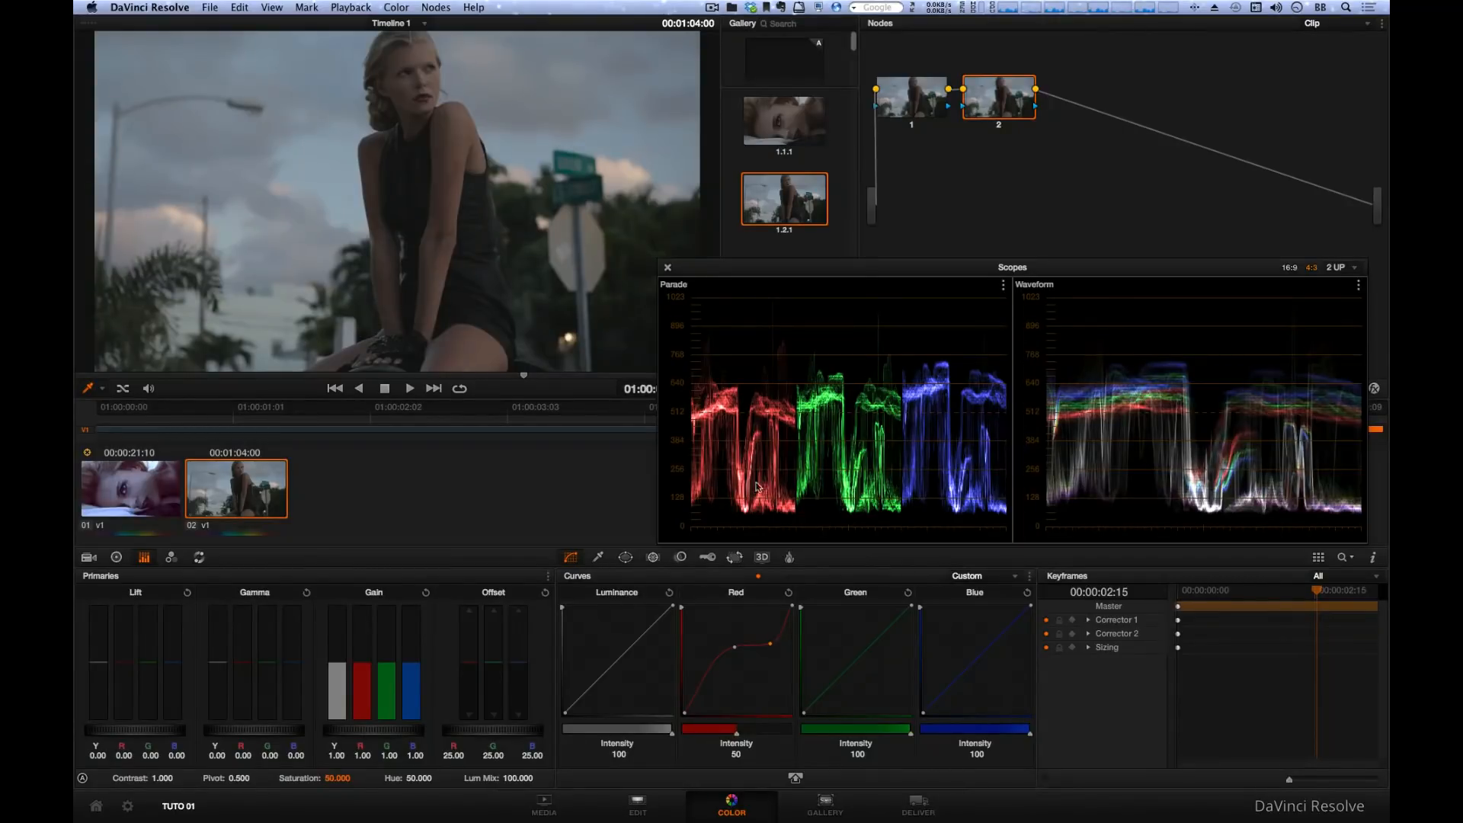
left_click(708, 559)
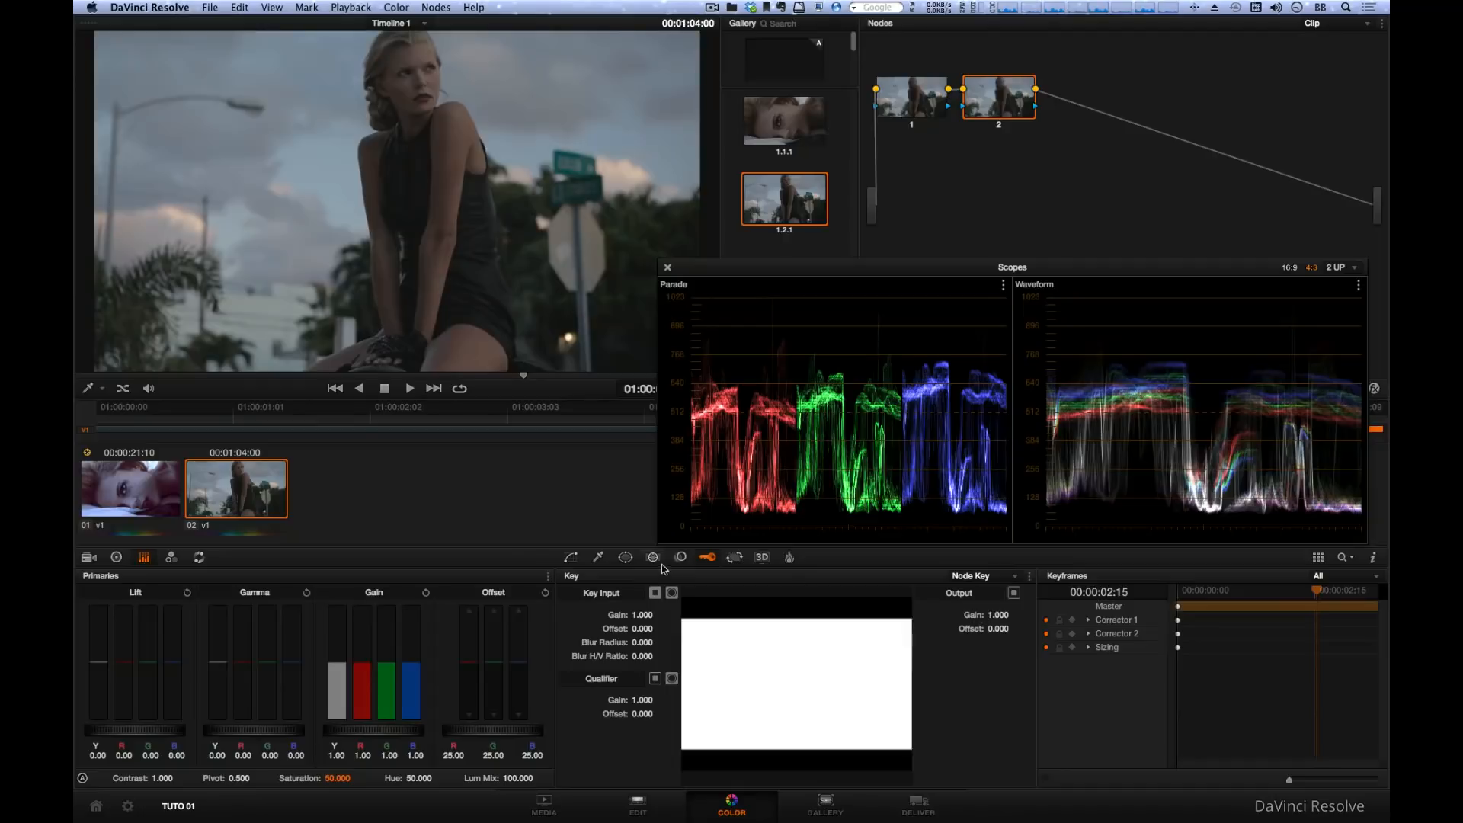
left_click(575, 557)
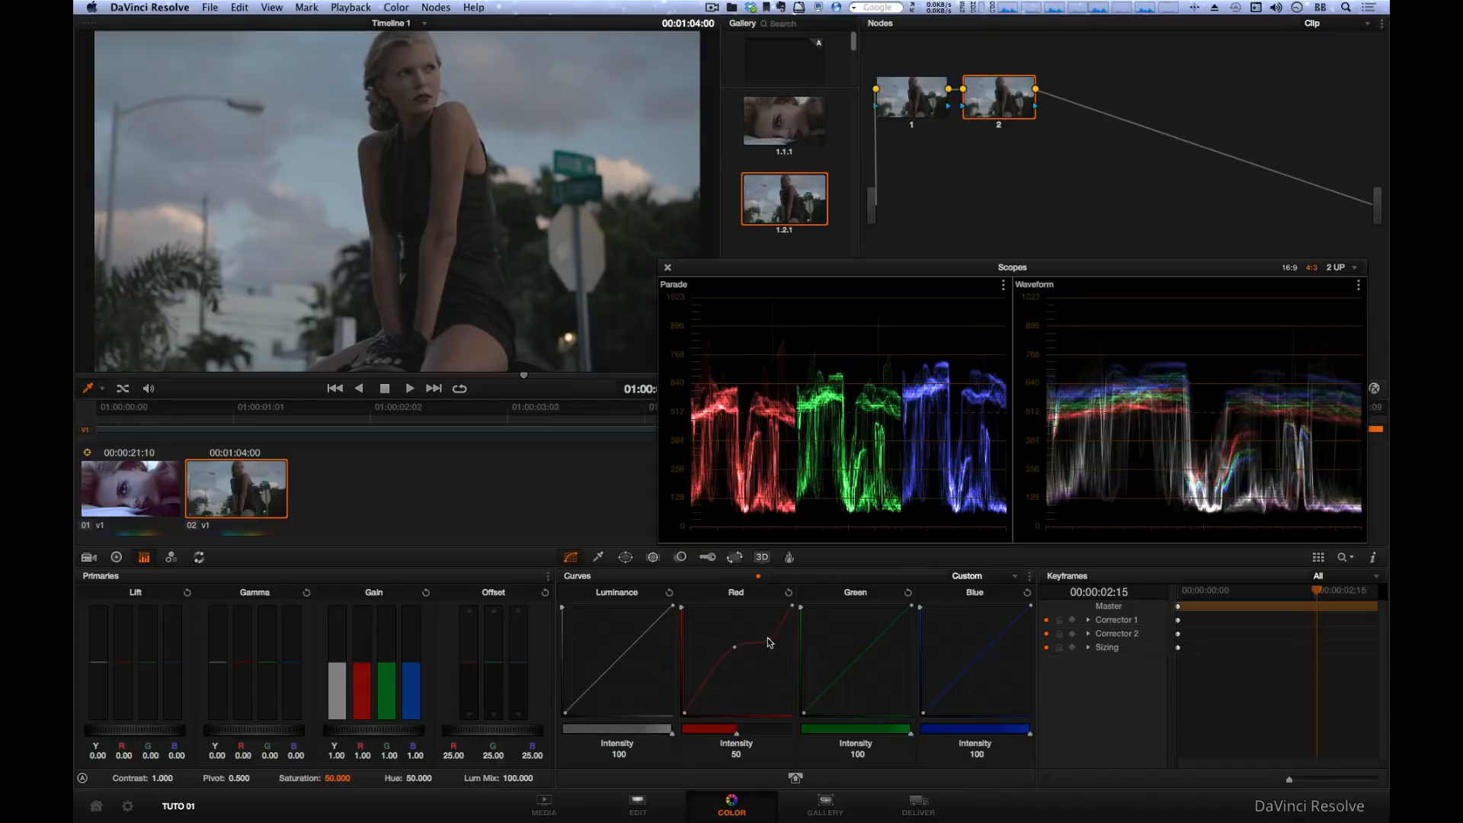
Raise the red curve's upper control point and set the Red intensity to 74
left_click_drag(767, 638, 765, 630)
left_click_drag(736, 736, 764, 735)
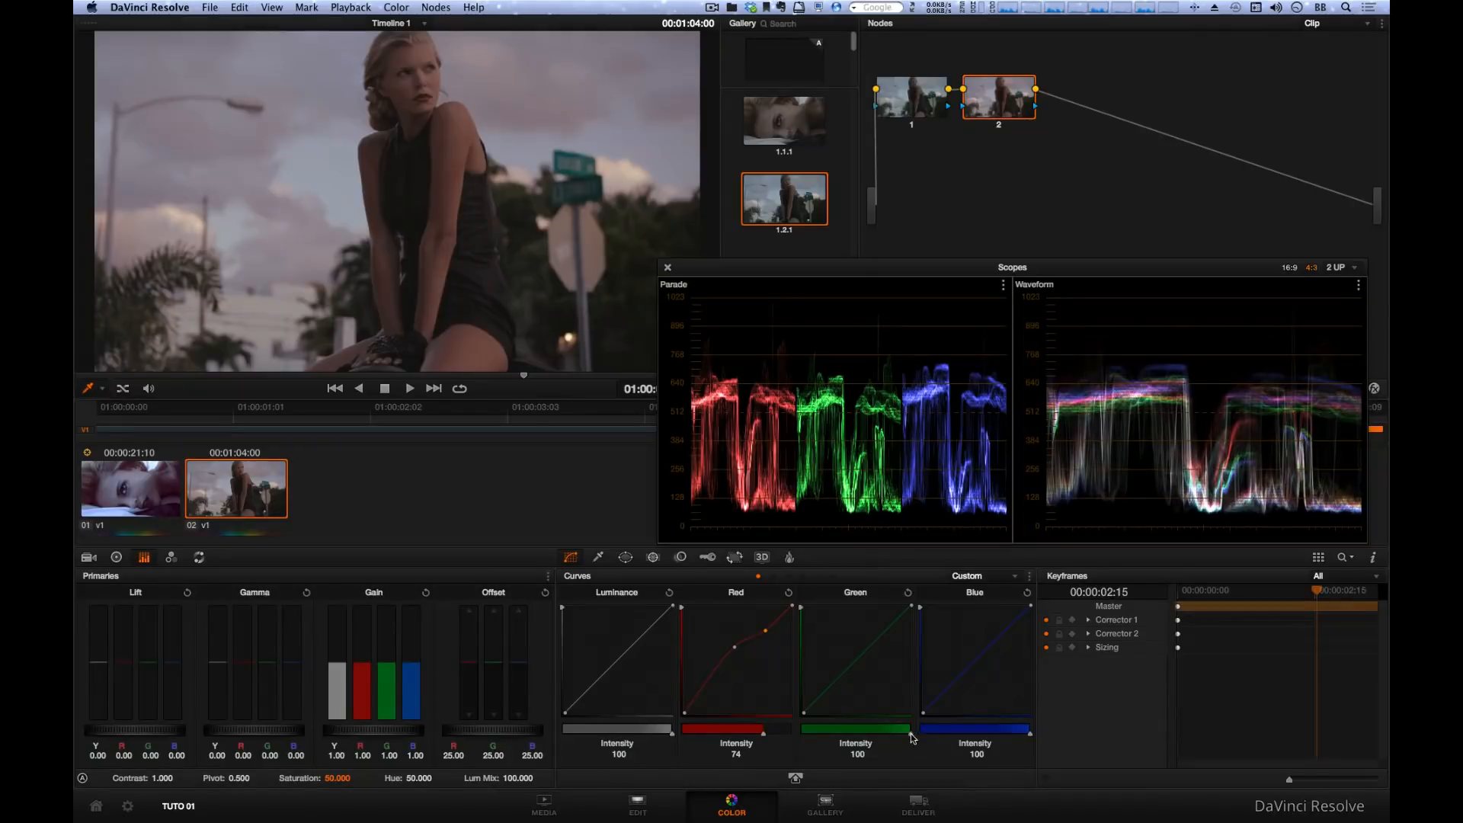
Try a steep S-bend on the green curve with a Green intensity of 42, and reset all Custom curves
left_click_drag(886, 737, 871, 737)
mouse_move(858, 658)
left_mouse_down()
mouse_move(858, 679)
mouse_move(860, 635)
left_mouse_up()
left_click_drag(870, 733, 846, 737)
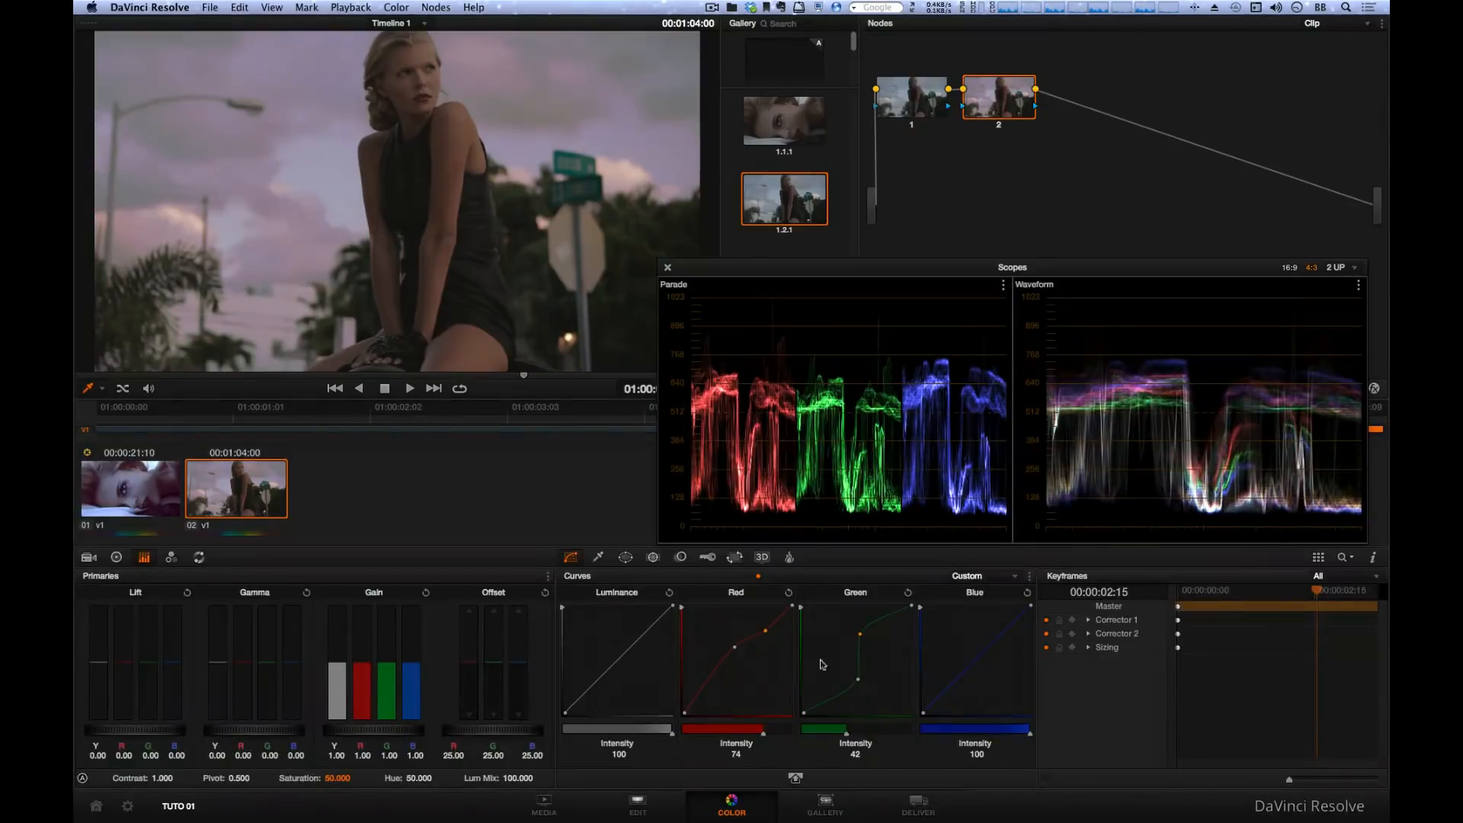
left_click(1030, 577)
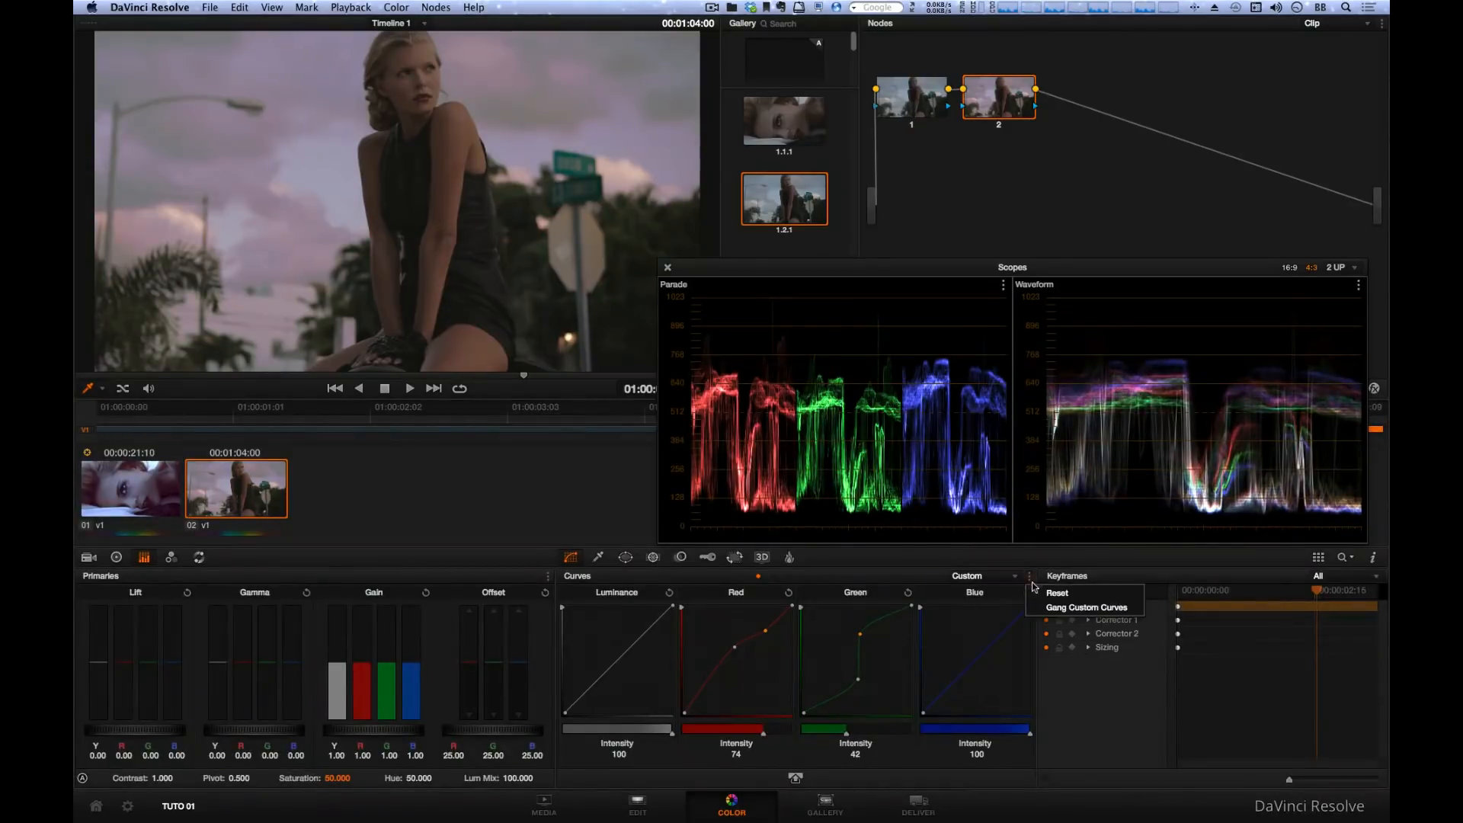
left_click(1029, 597)
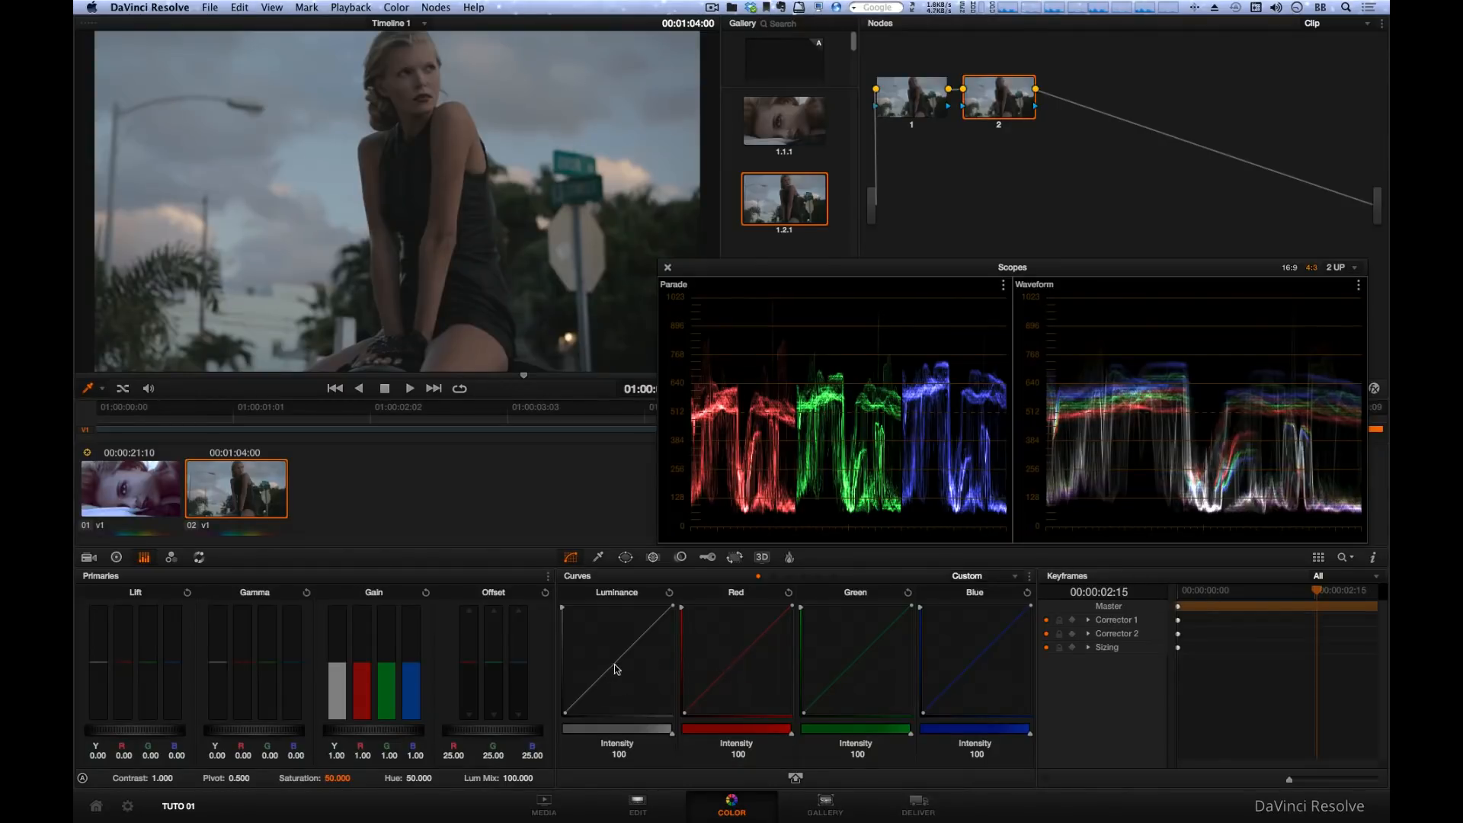
Shape the Luminance curve into a contrast S by lifting midtone and highlight points and lowering a shadow point
left_click_drag(619, 659, 644, 626)
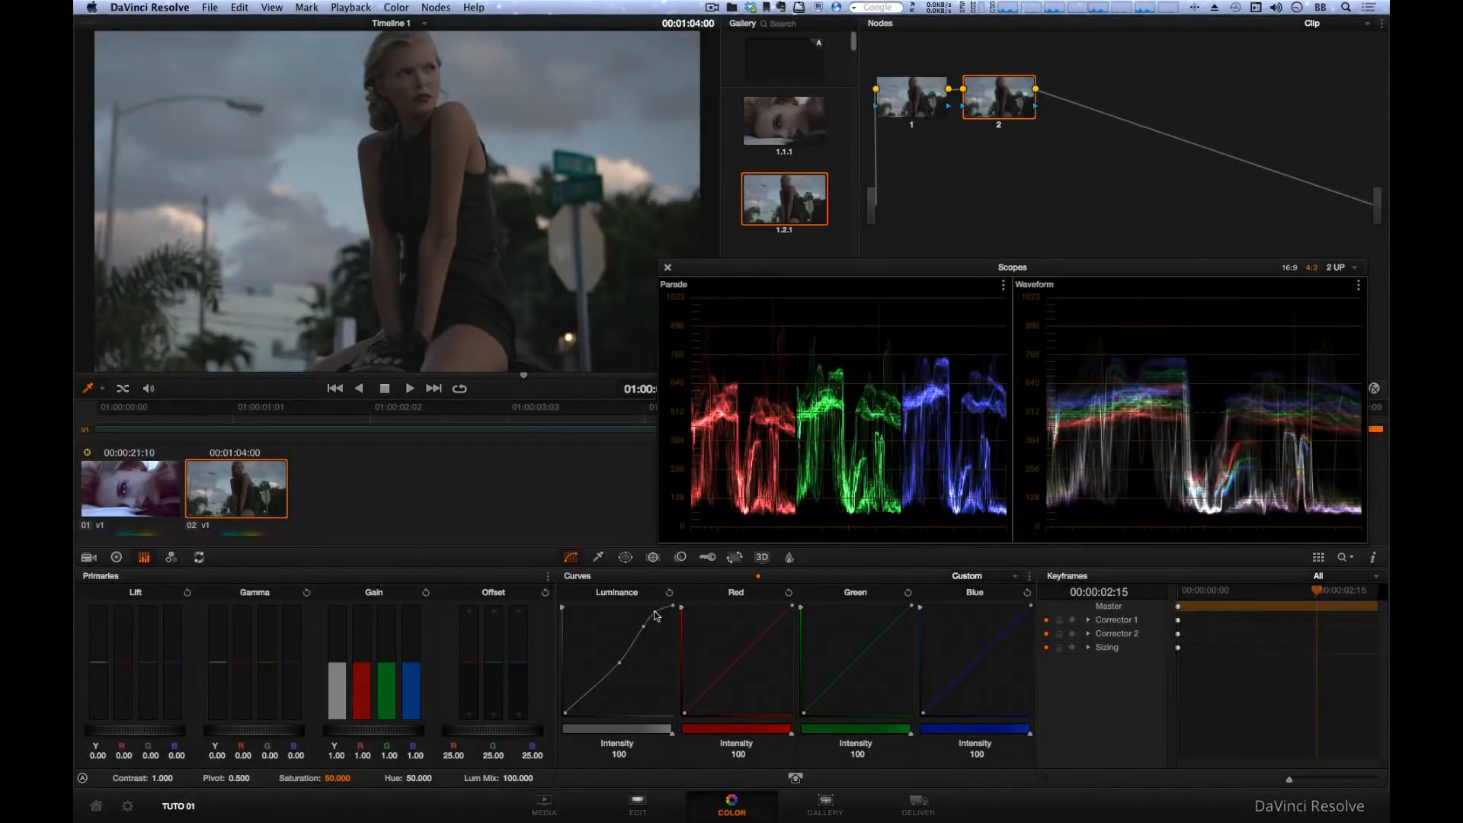
left_click_drag(654, 614, 638, 629)
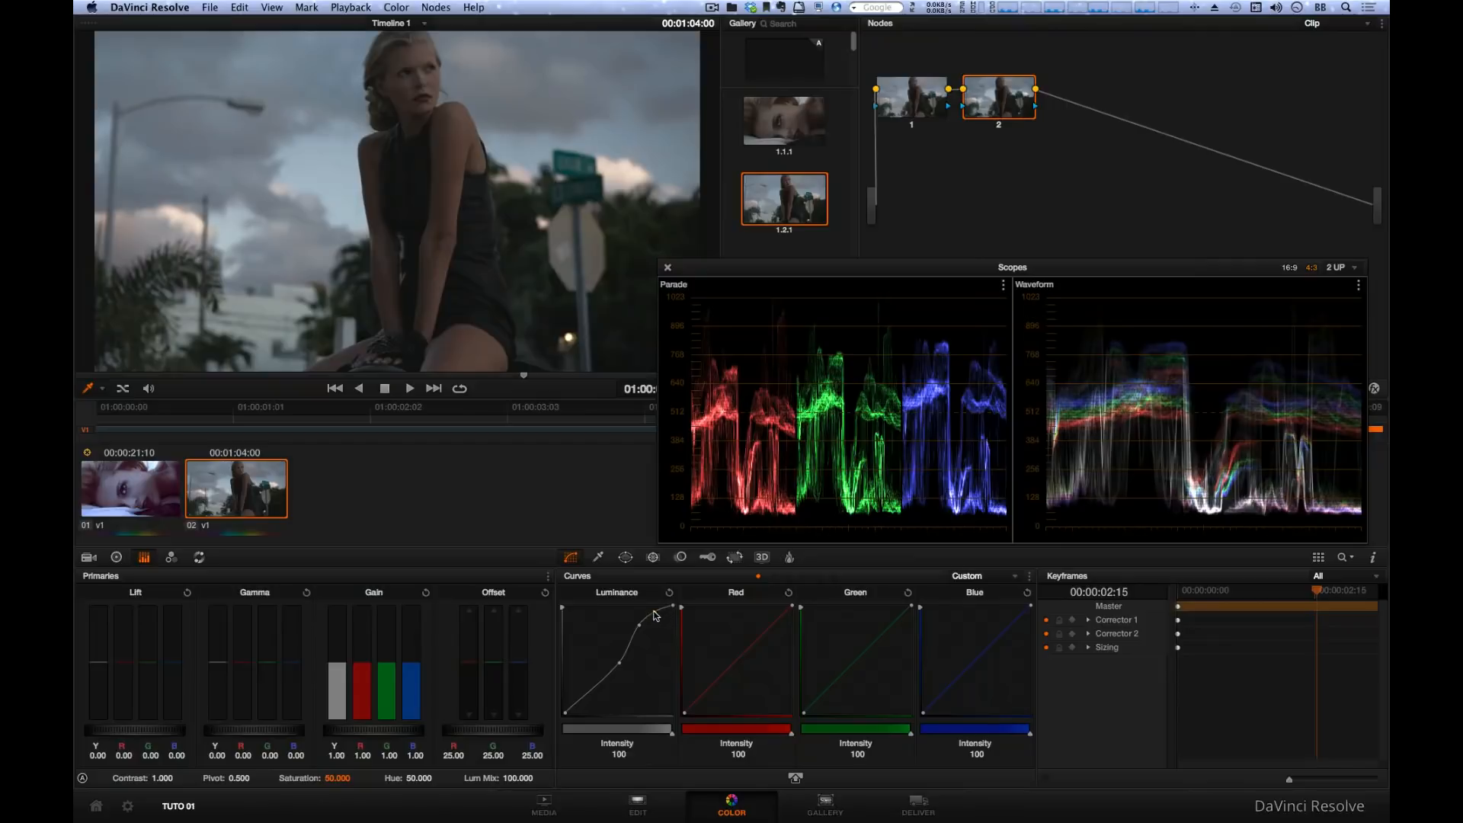
left_click(654, 612)
left_click_drag(588, 695, 590, 697)
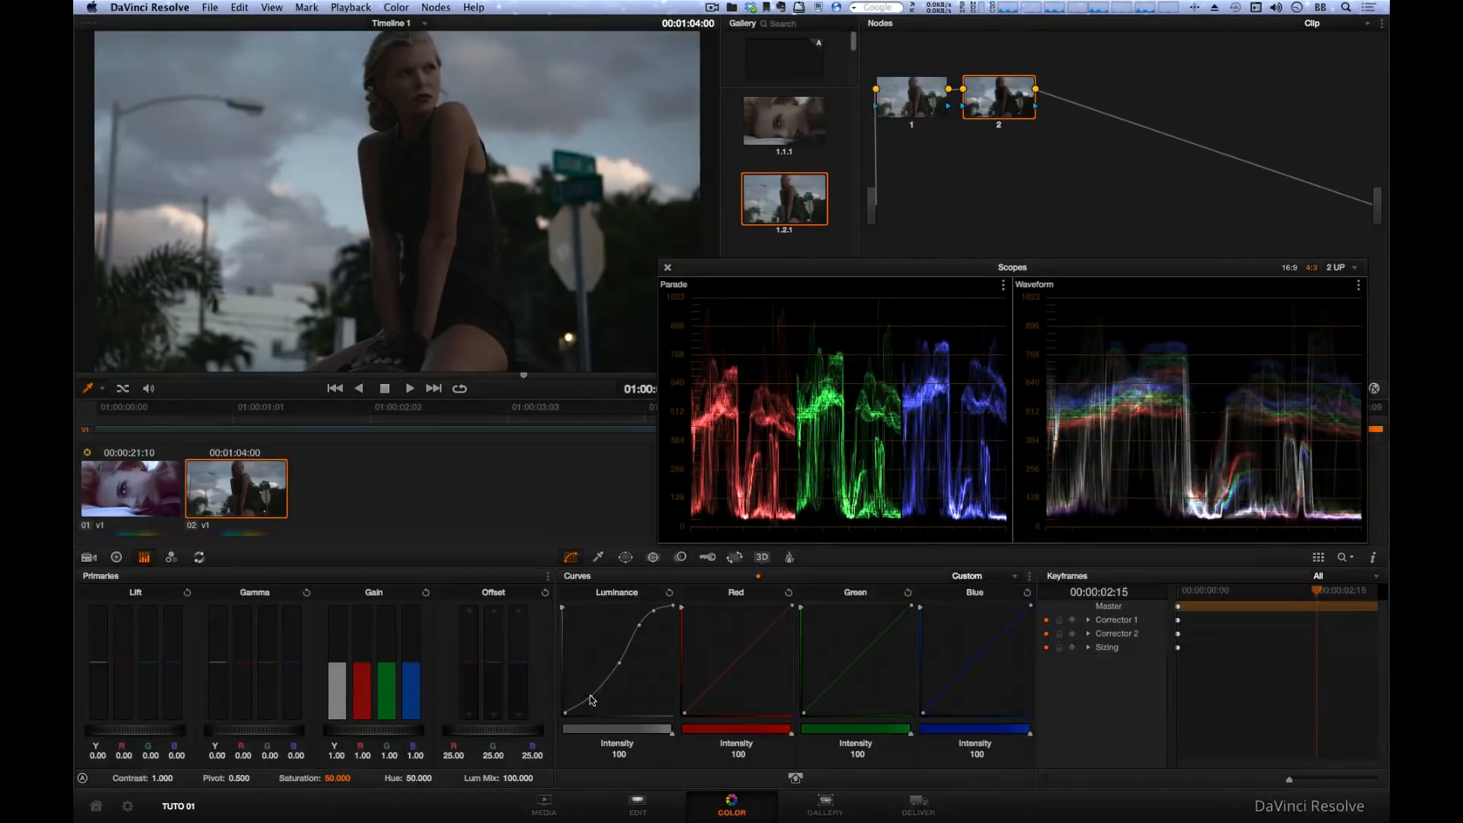
left_click_drag(621, 665, 638, 620)
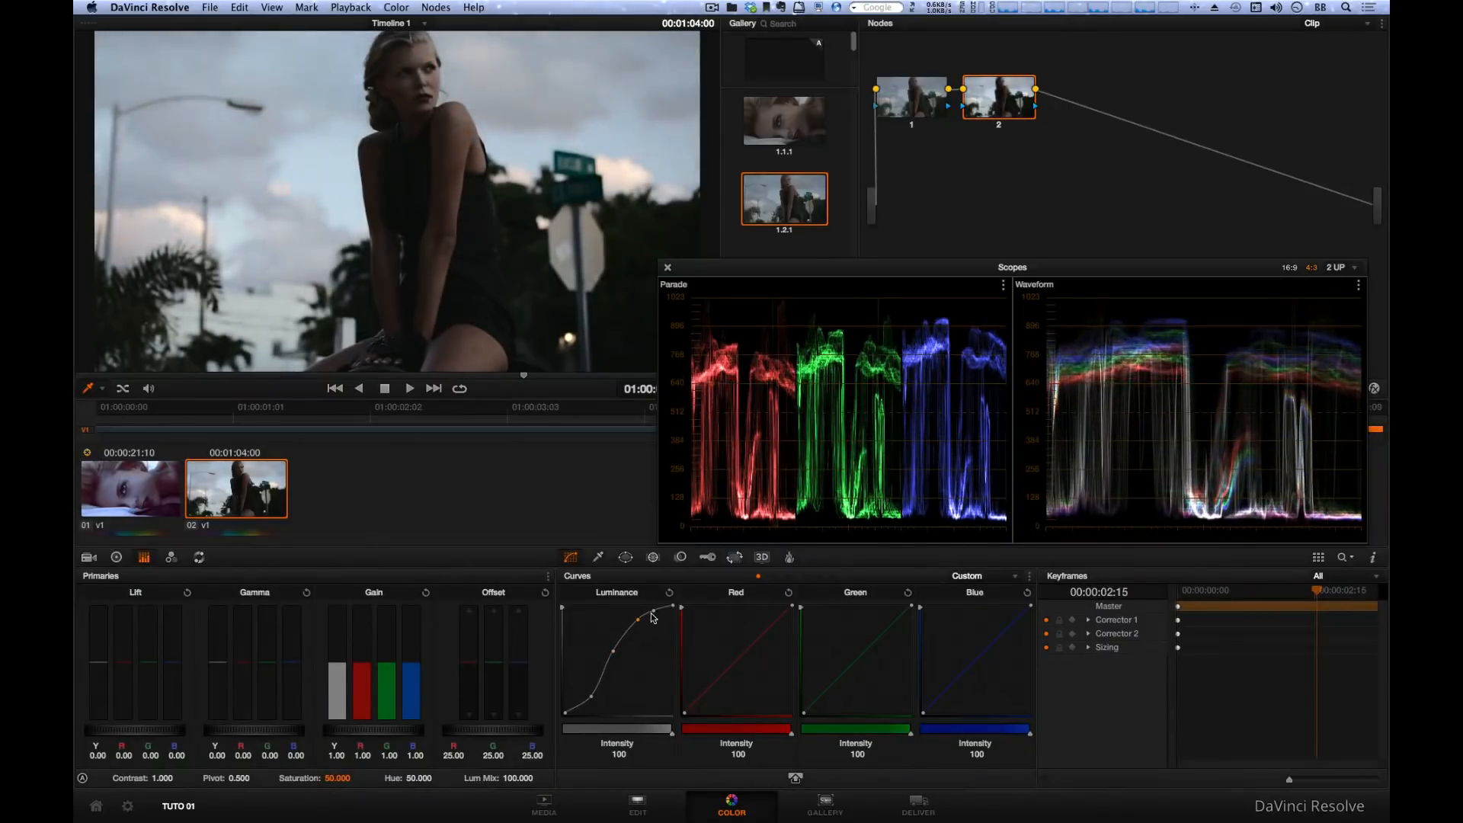
left_click_drag(591, 696, 584, 701)
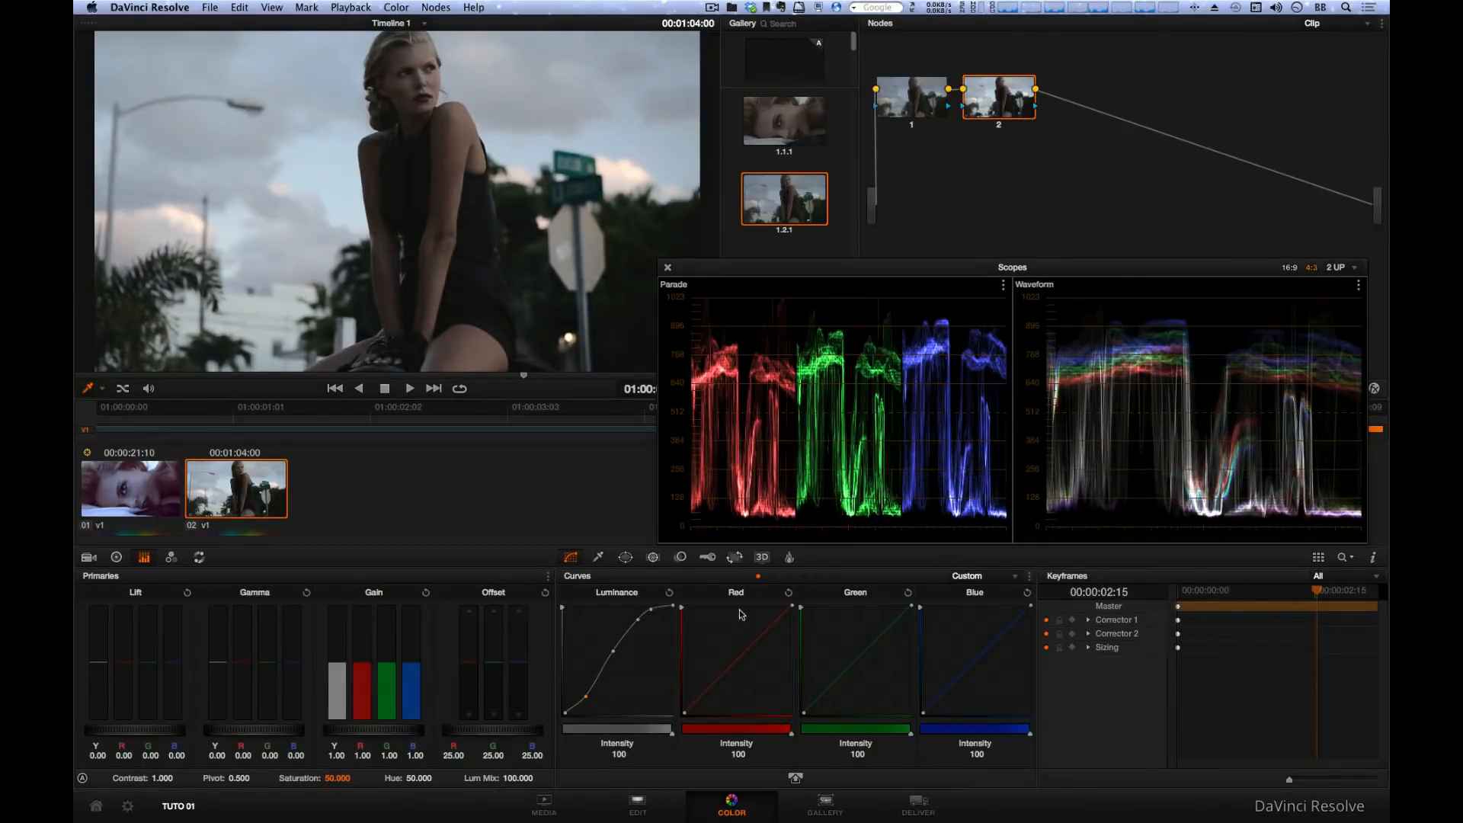
left_click(638, 616)
Refine the Luminance curve's midtone and highlight points in the enlarged Curves window, and reset the Luminance curve
left_click(794, 779)
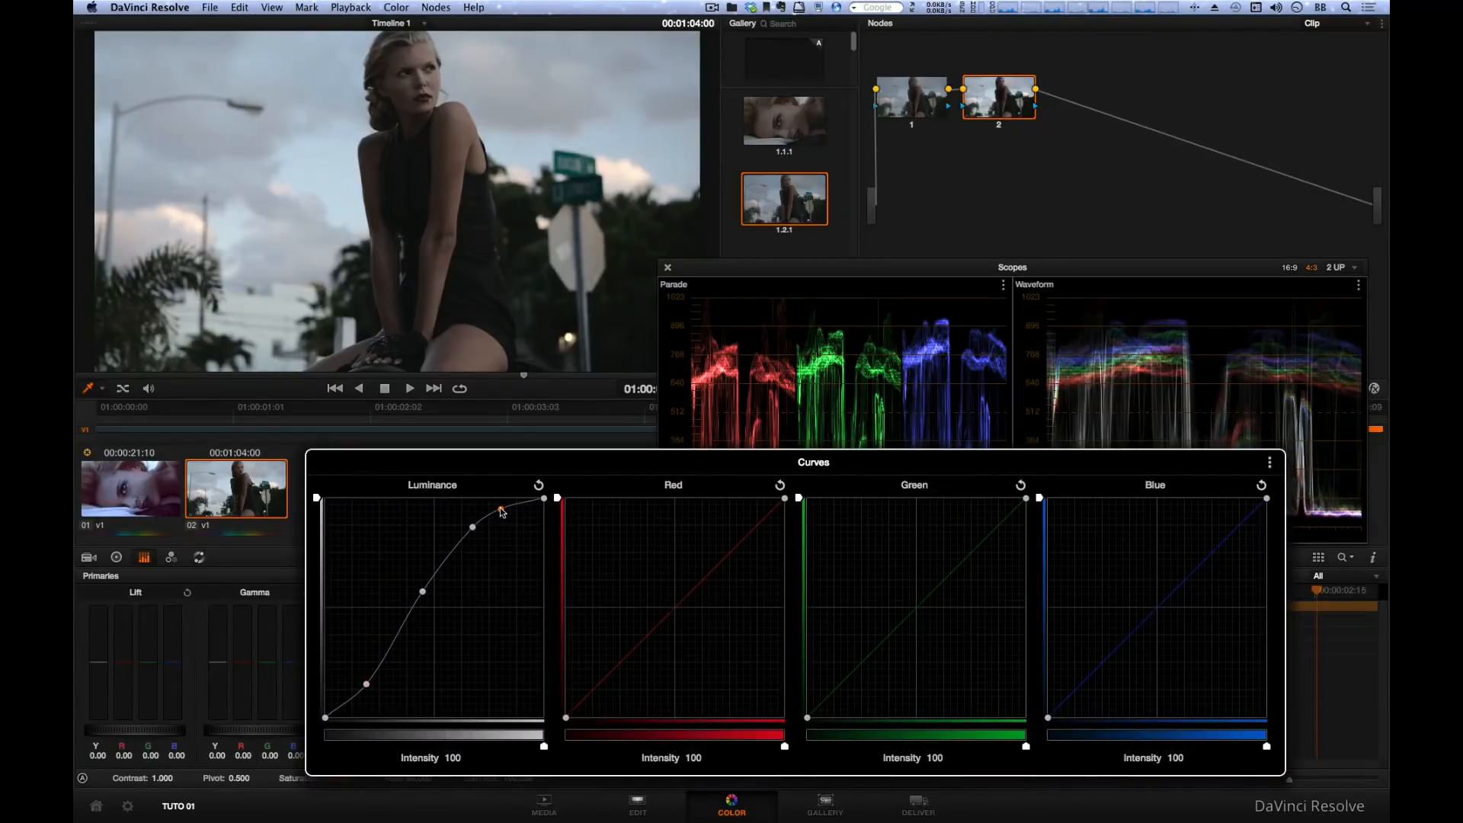
left_click_drag(499, 507, 470, 535)
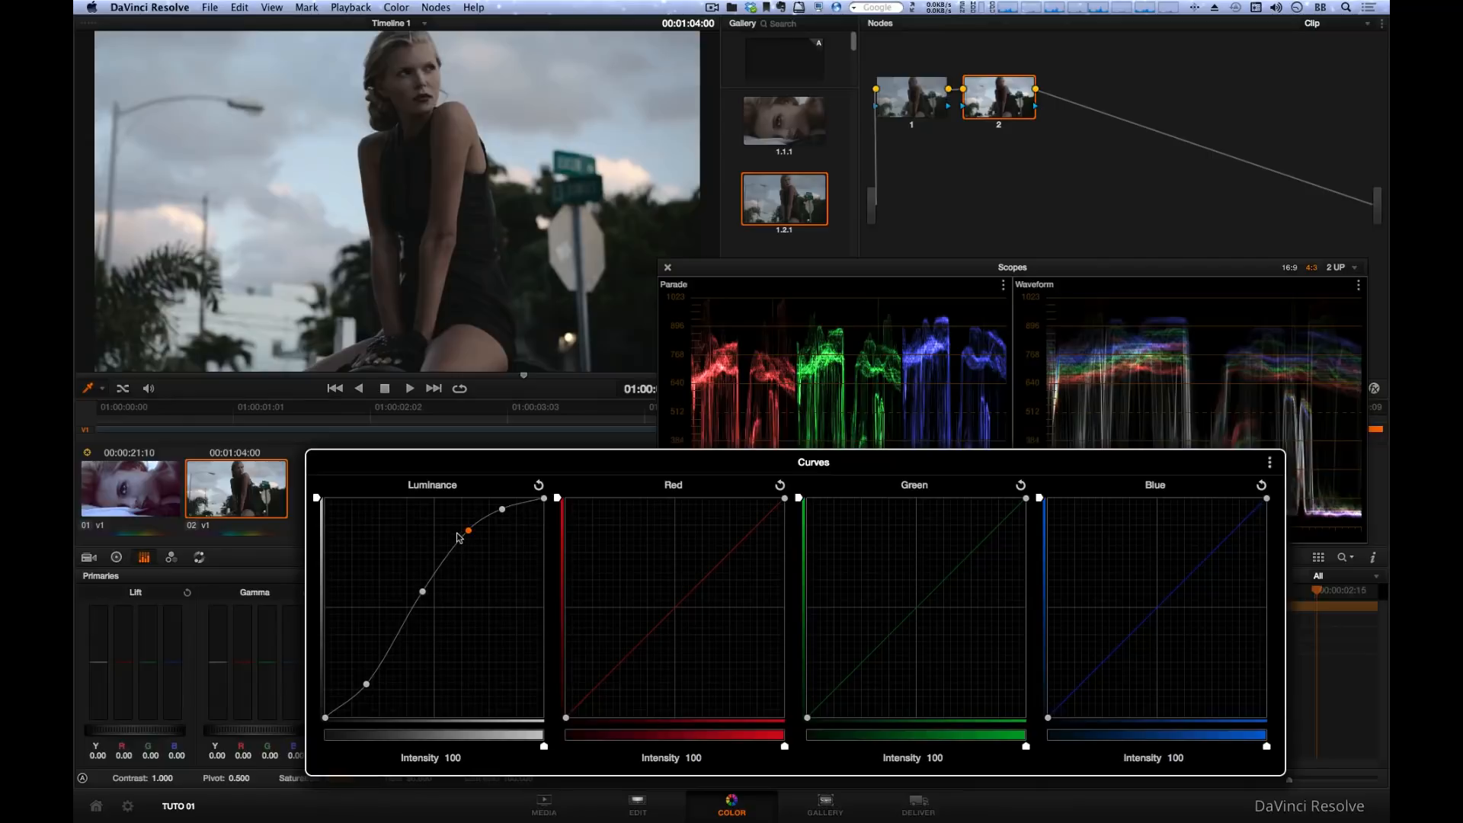
mouse_move(468, 537)
left_mouse_down()
mouse_move(500, 520)
mouse_move(458, 537)
left_mouse_up()
left_click(422, 593)
left_click_drag(424, 599, 416, 601)
left_click(457, 537)
left_click_drag(457, 539, 497, 520)
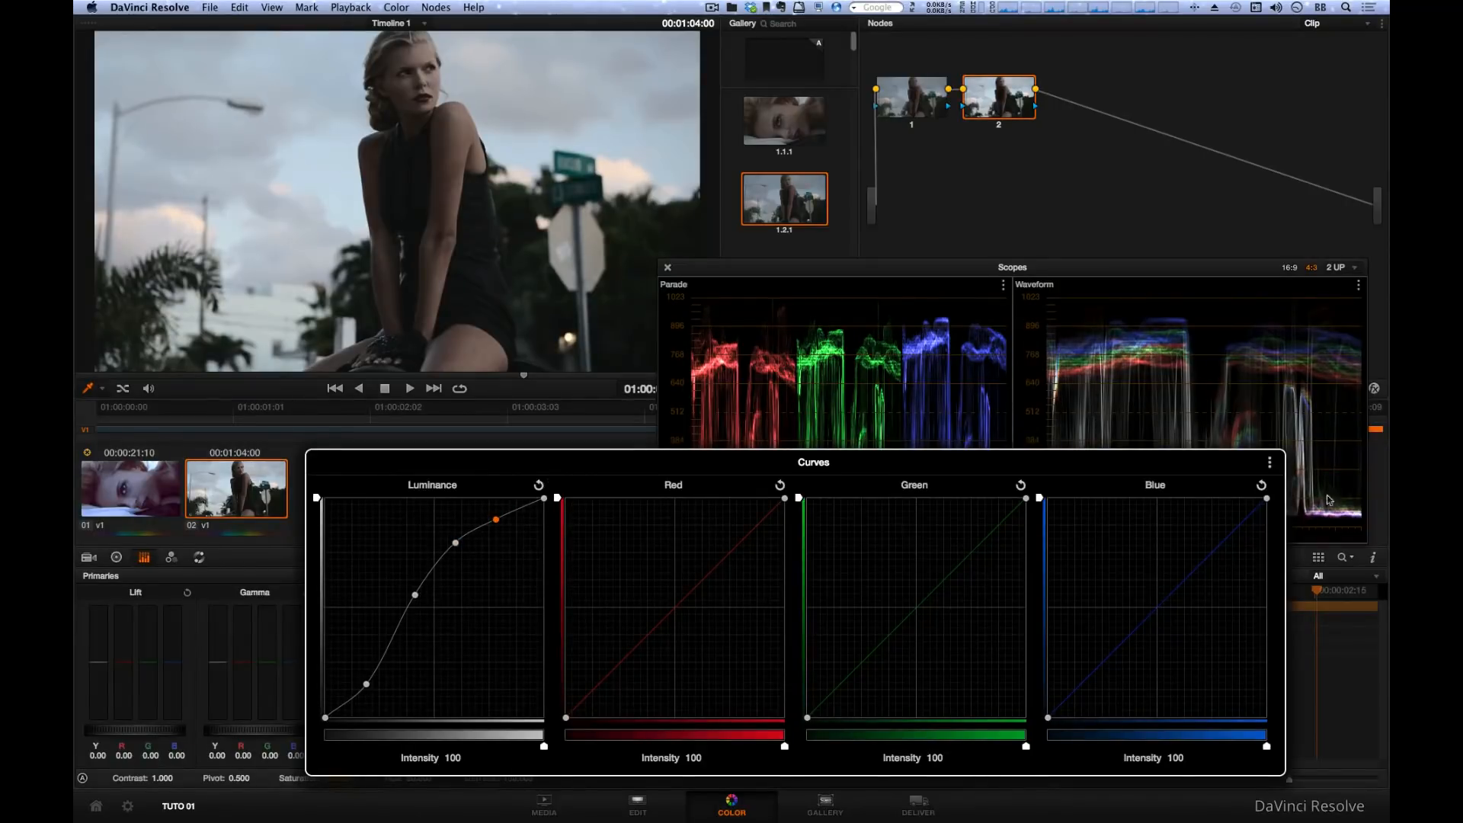
left_click(538, 485)
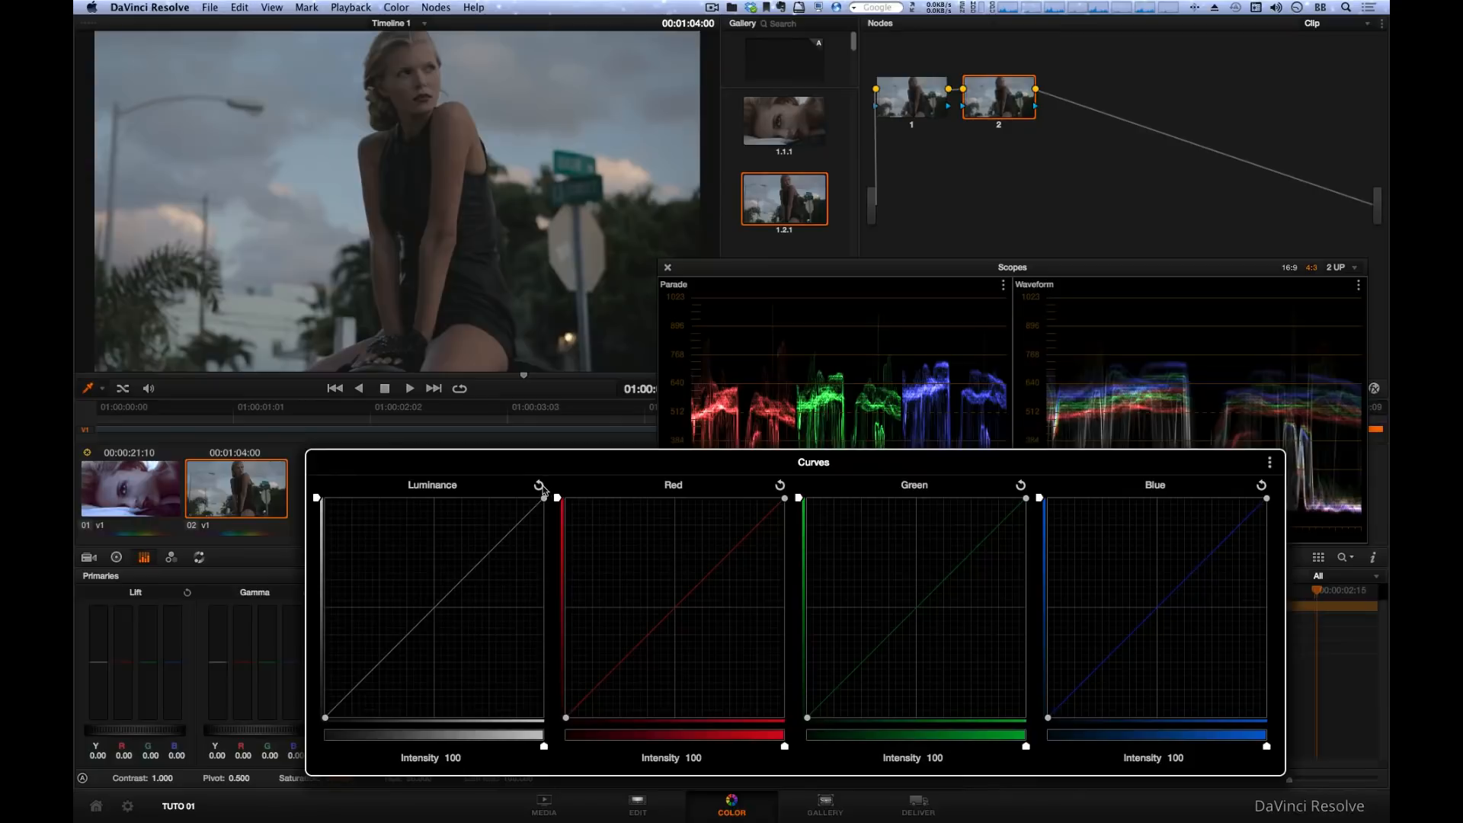
Try lifting the red curve's highlights and shadows with two control points, and reset the Red curve
left_click_drag(745, 536, 707, 520)
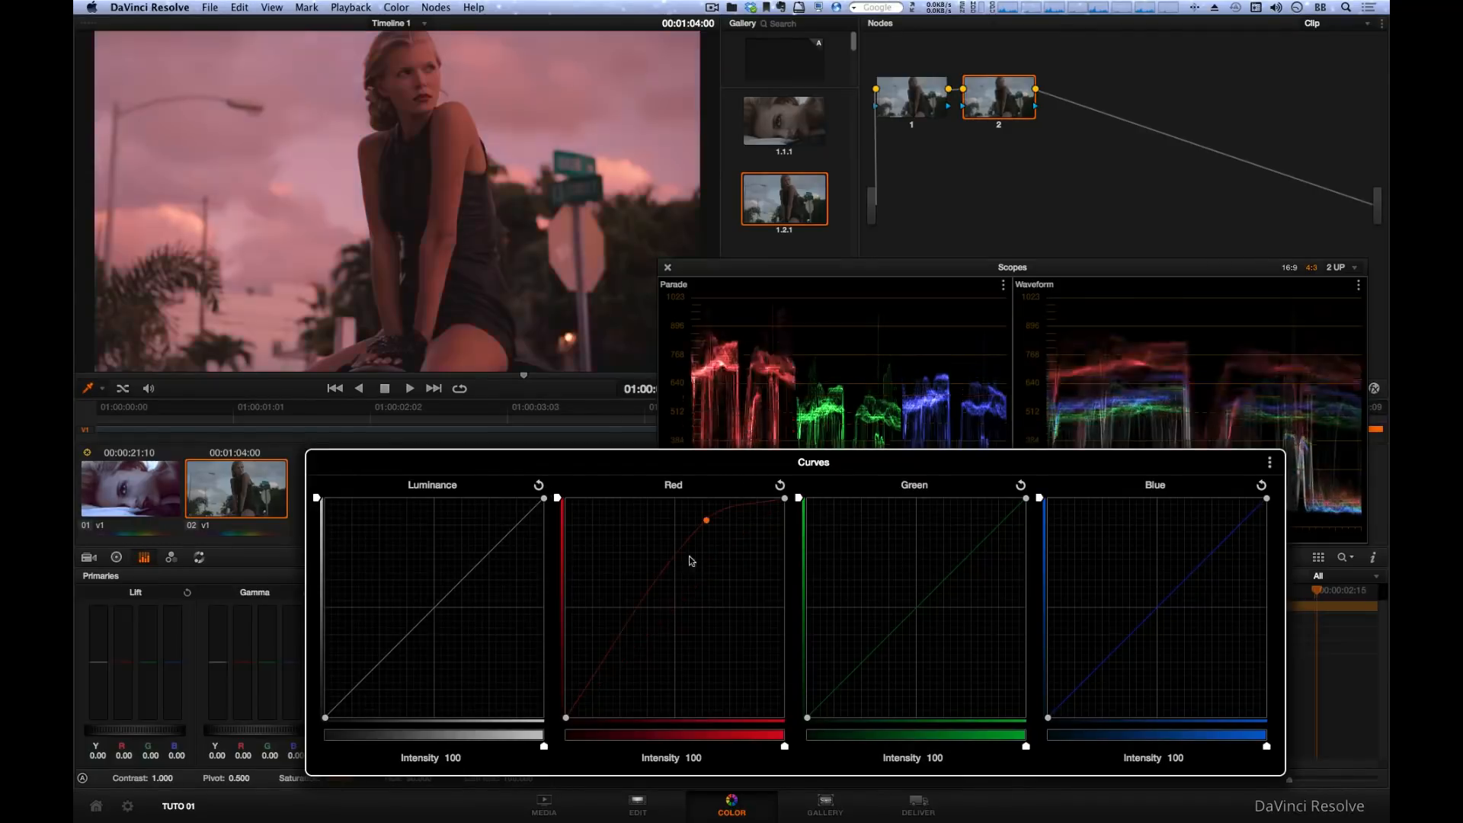
left_click_drag(622, 639, 622, 582)
left_click(781, 486)
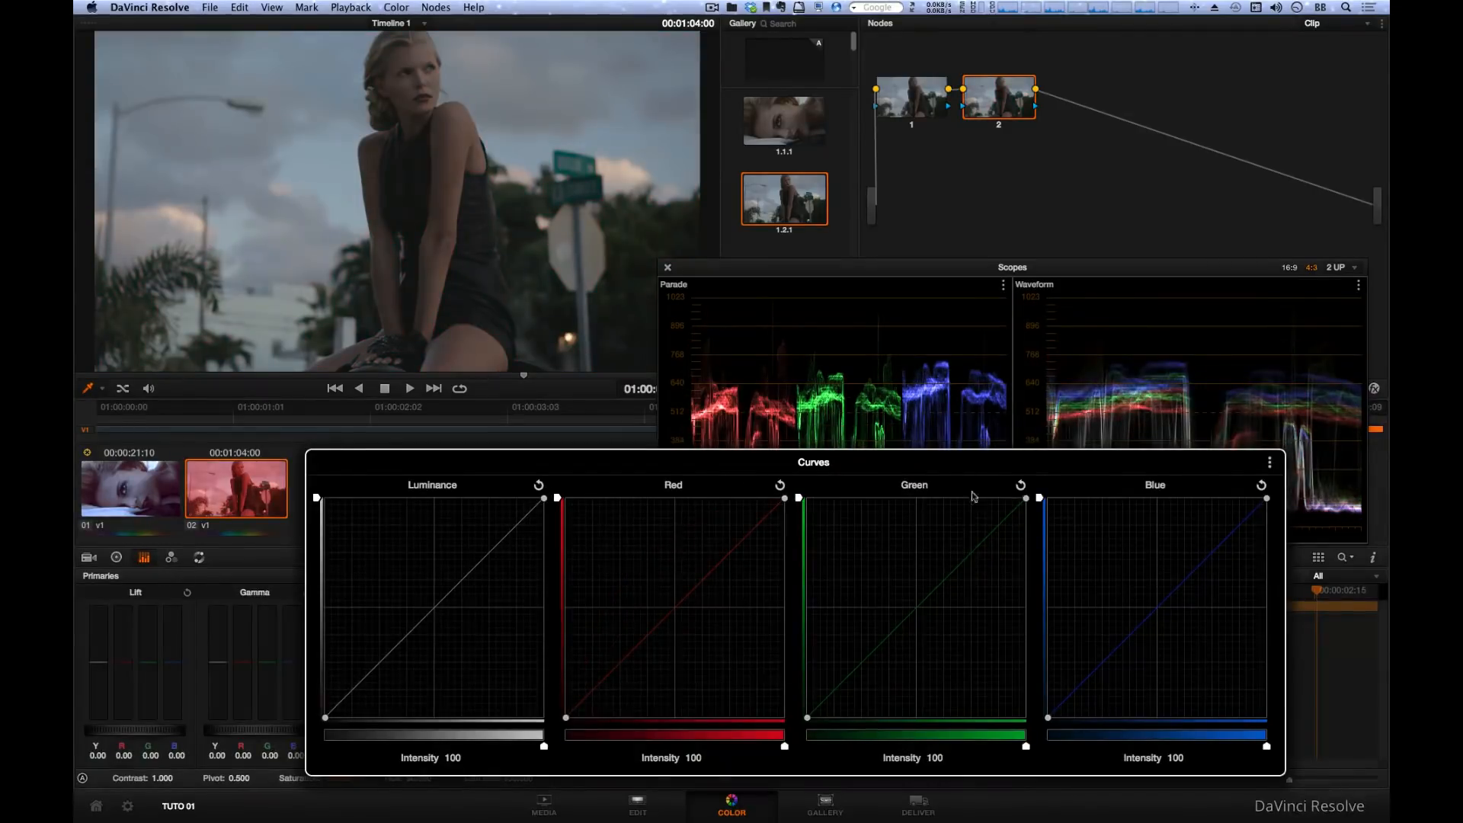
Reset all Custom curves from the enlarged Curves window and close that window
mouse_move(798, 507)
left_mouse_down()
mouse_move(803, 686)
mouse_move(804, 492)
left_mouse_up()
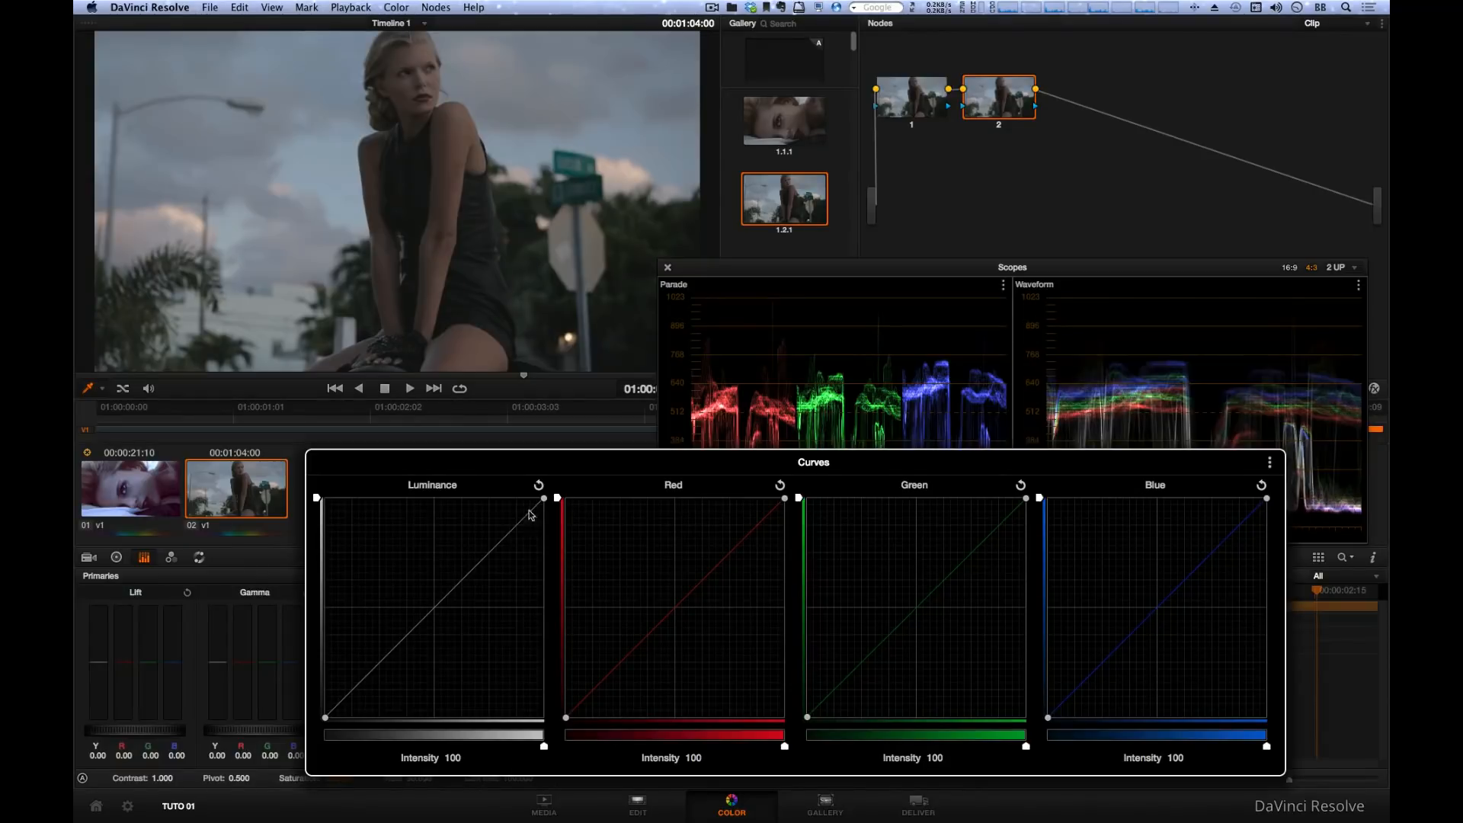
left_click(1271, 463)
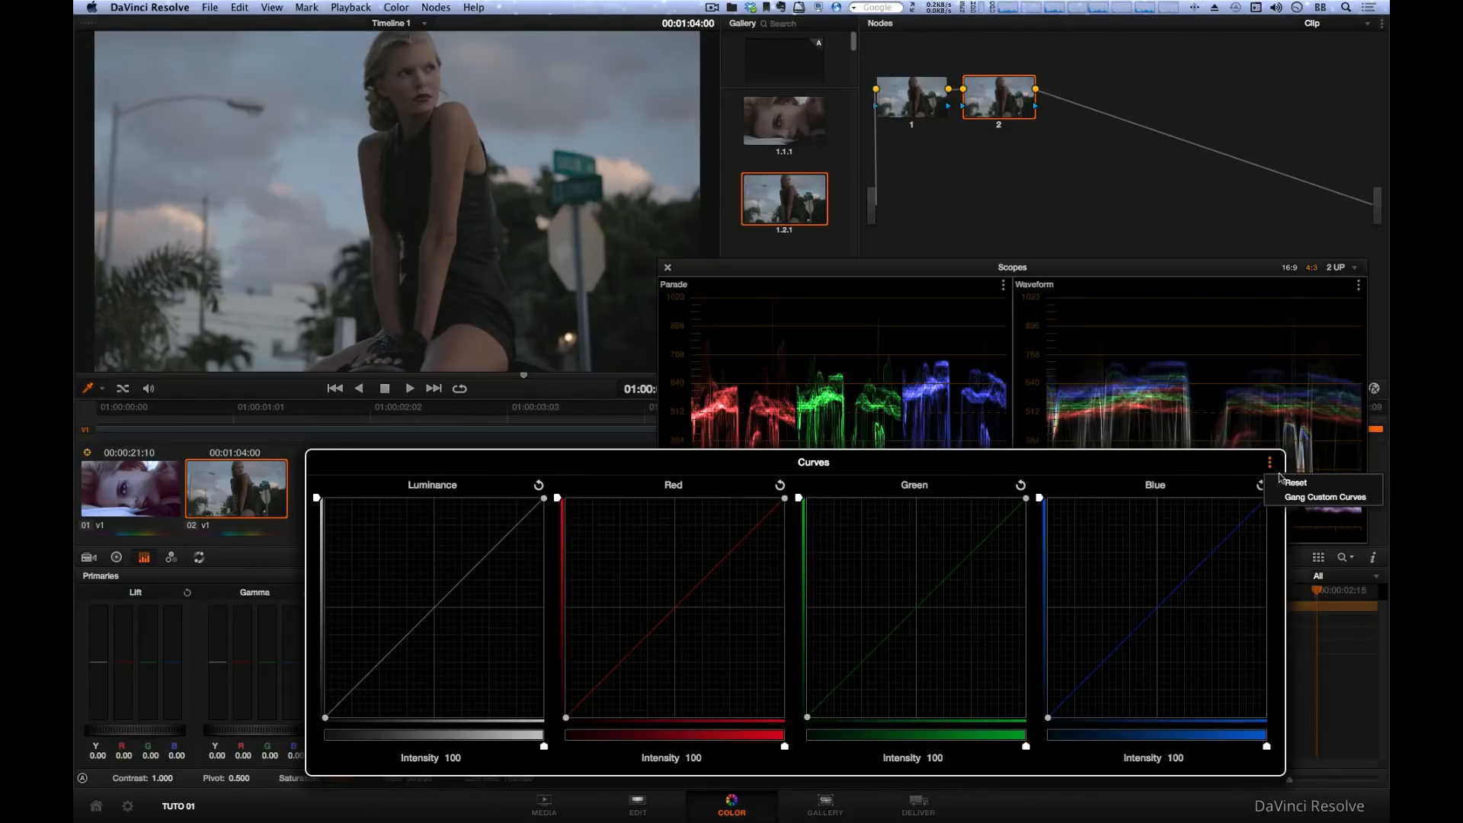
left_click(1281, 481)
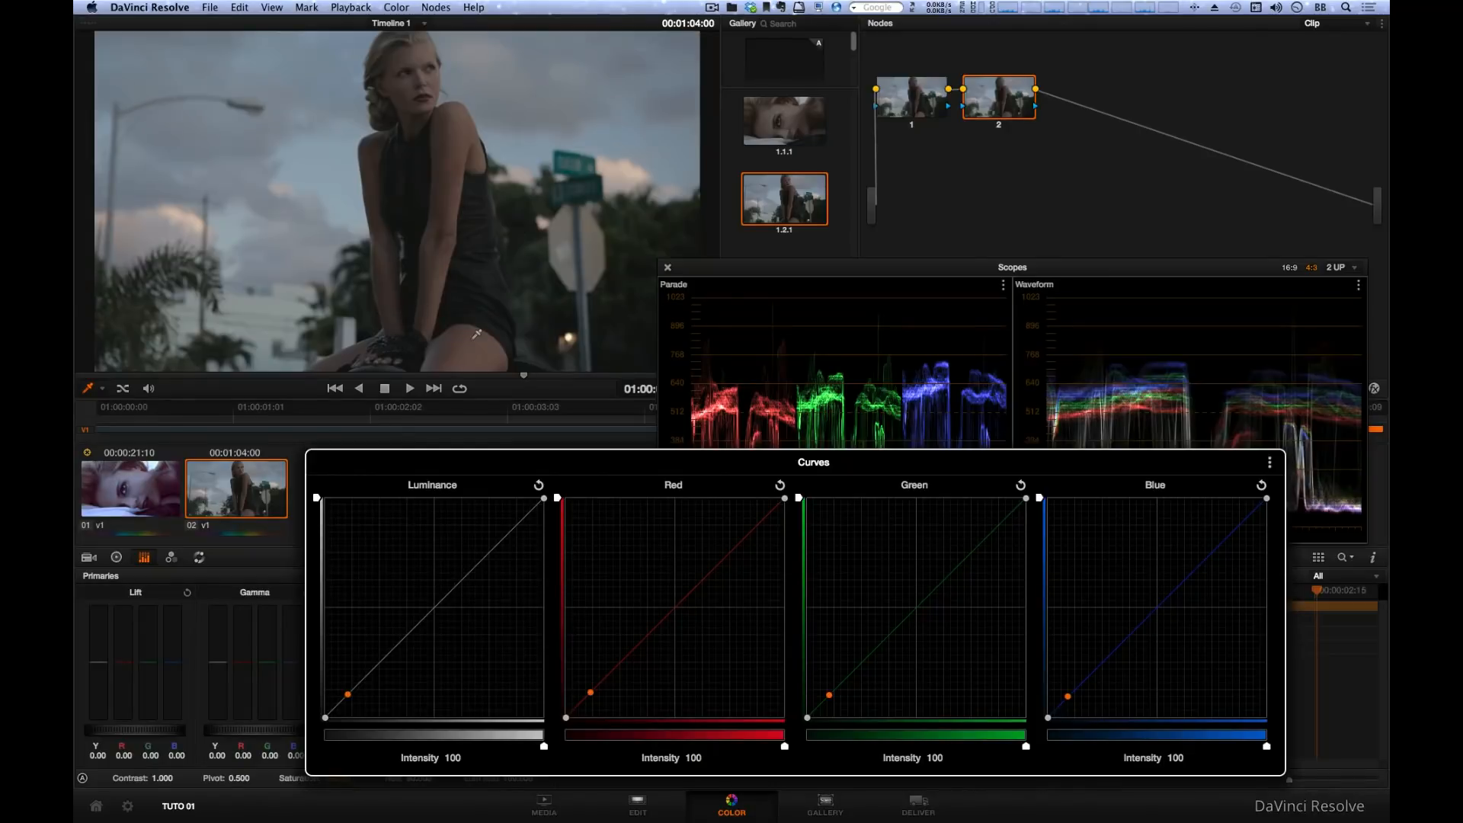
key("Escape")
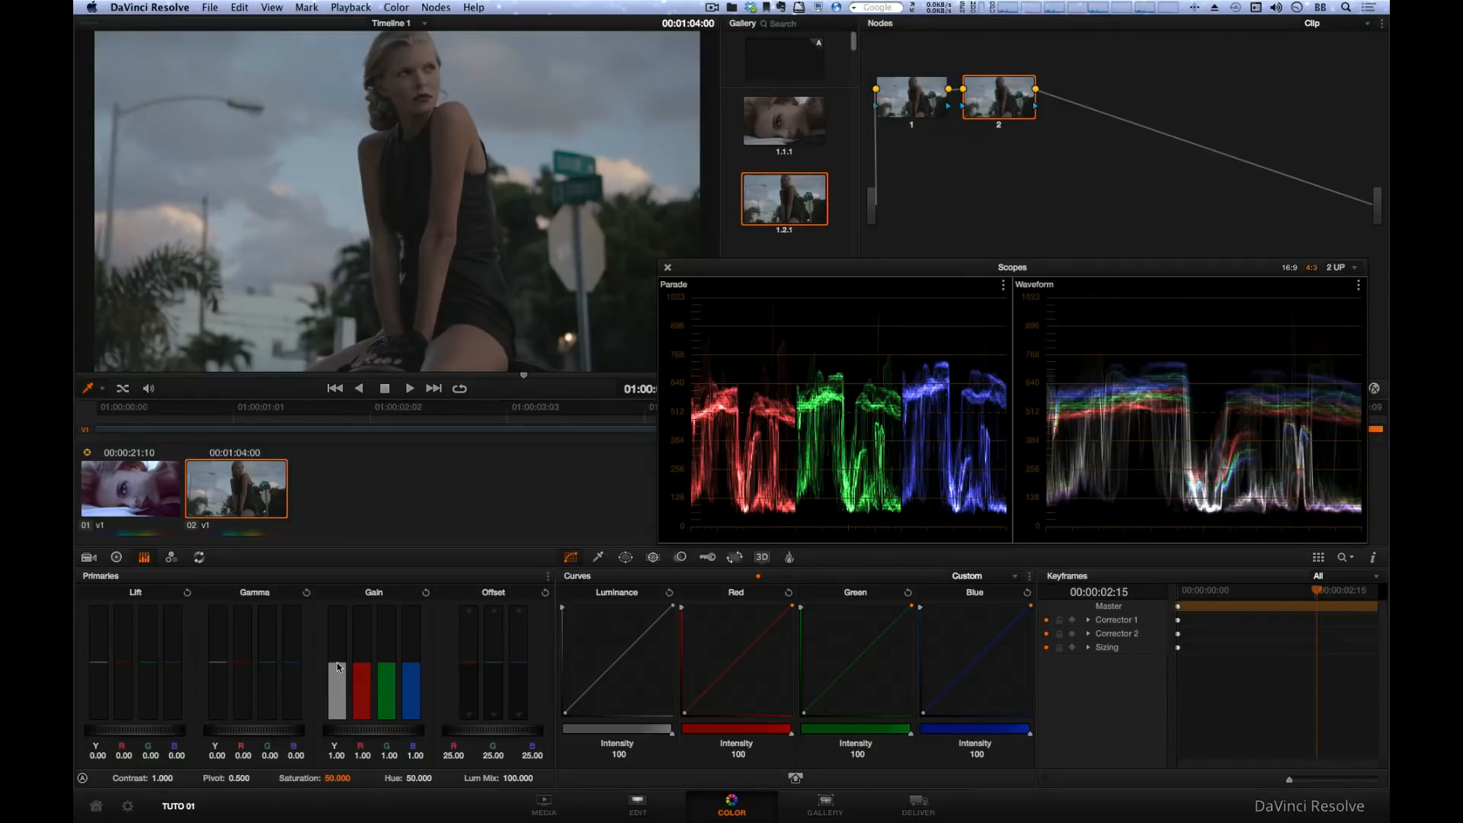
On node 2, set the luminance Gain to 1.39, the luminance Lift to -0.03 and the Saturation to 73.2
left_click_drag(337, 662, 335, 600)
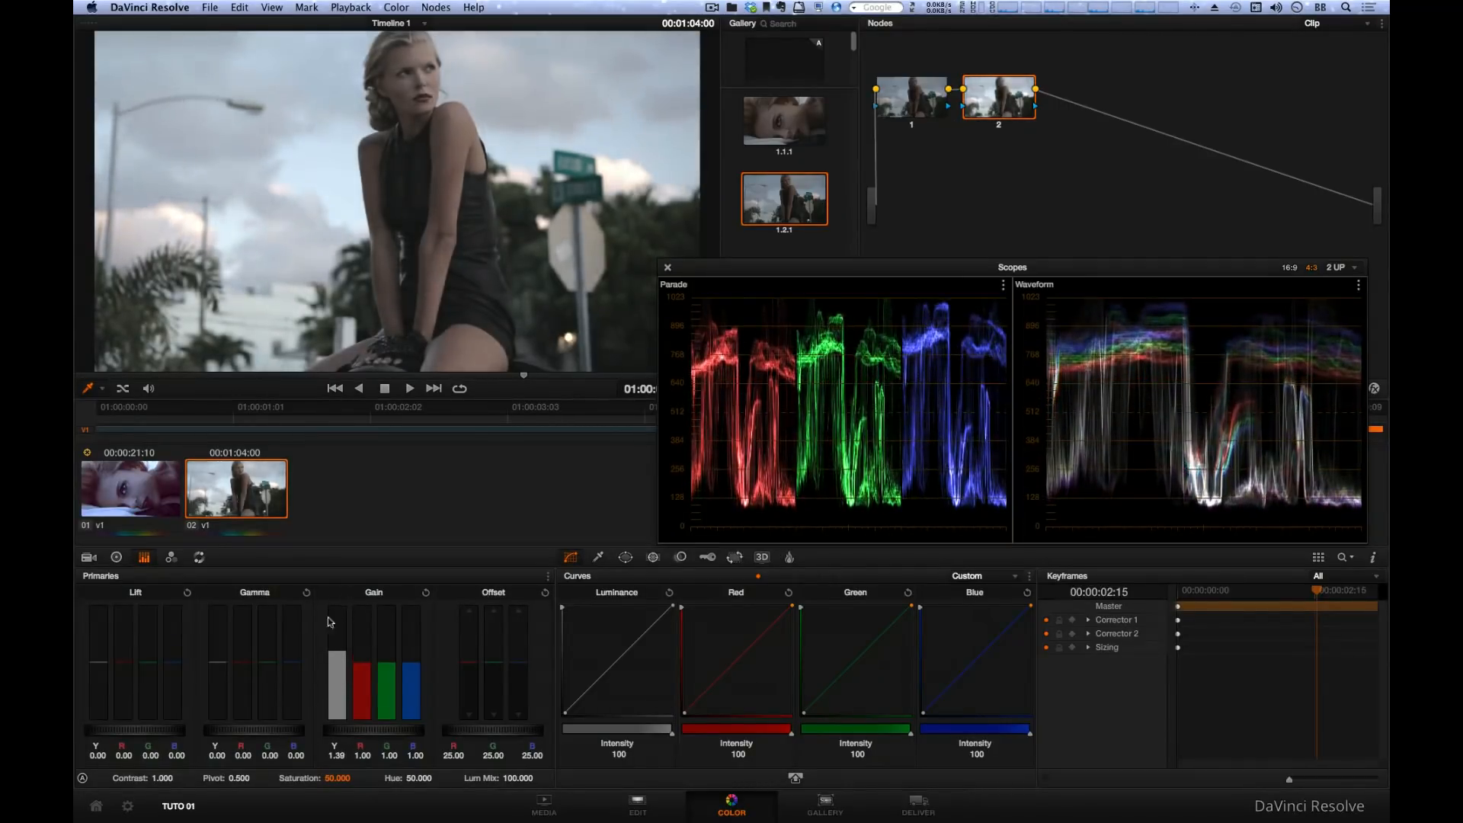
left_click_drag(96, 666, 98, 680)
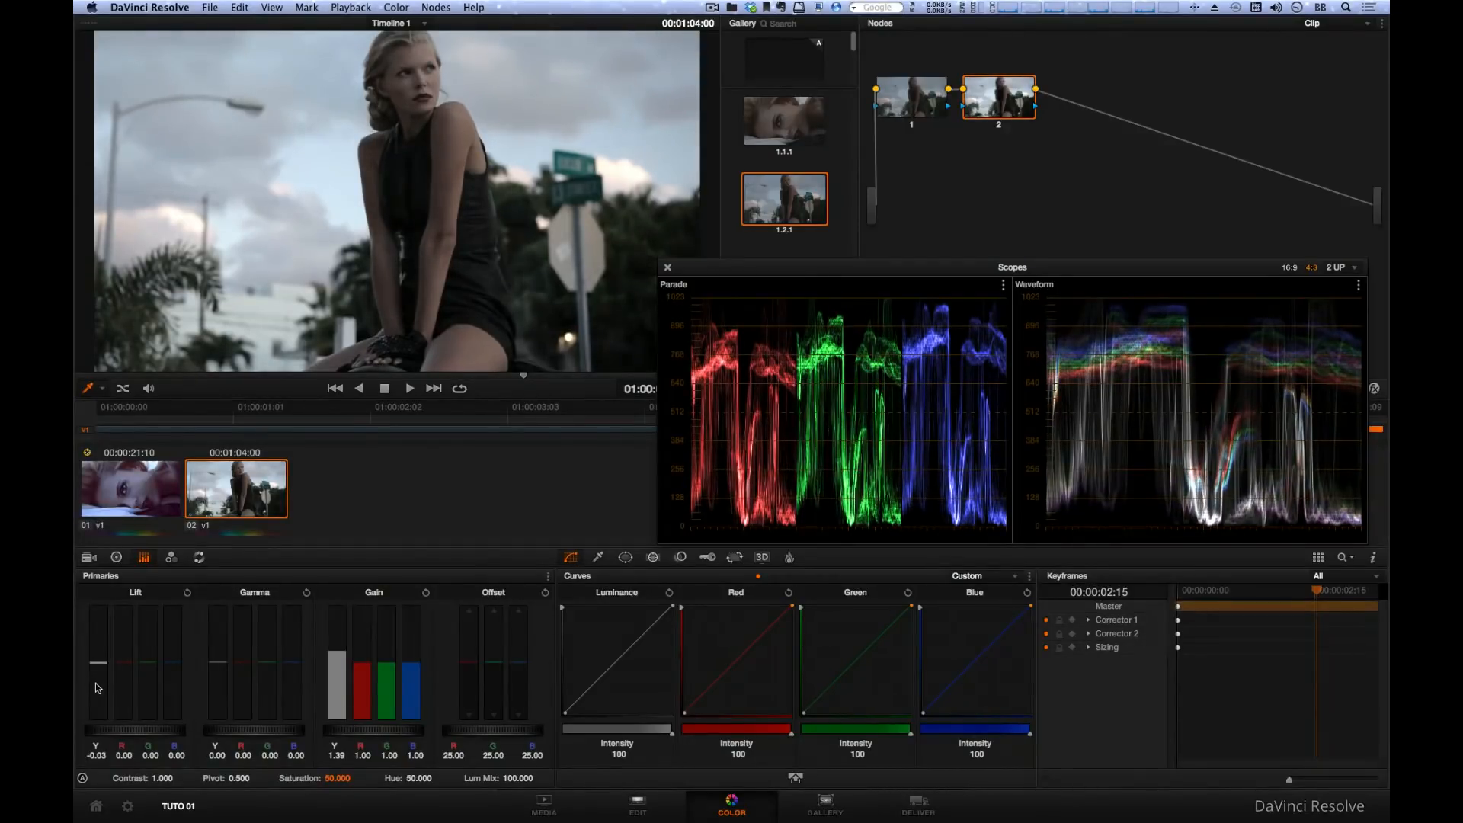
left_click_drag(357, 779, 358, 779)
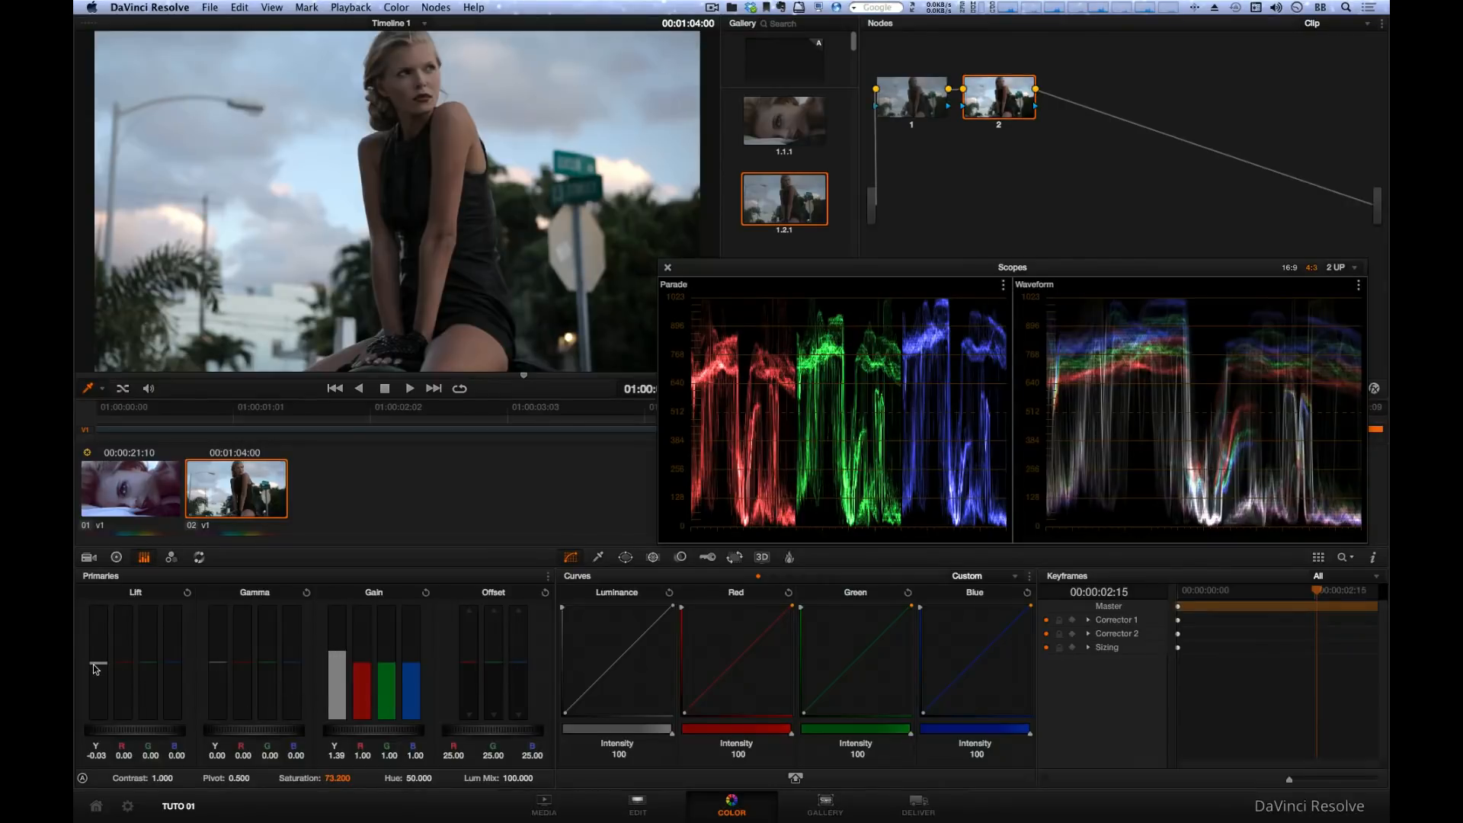
Switch the curves to Soft Clip, enable Gang Clips, and lower the low clip handles of all three channels to the bottom
left_click(773, 577)
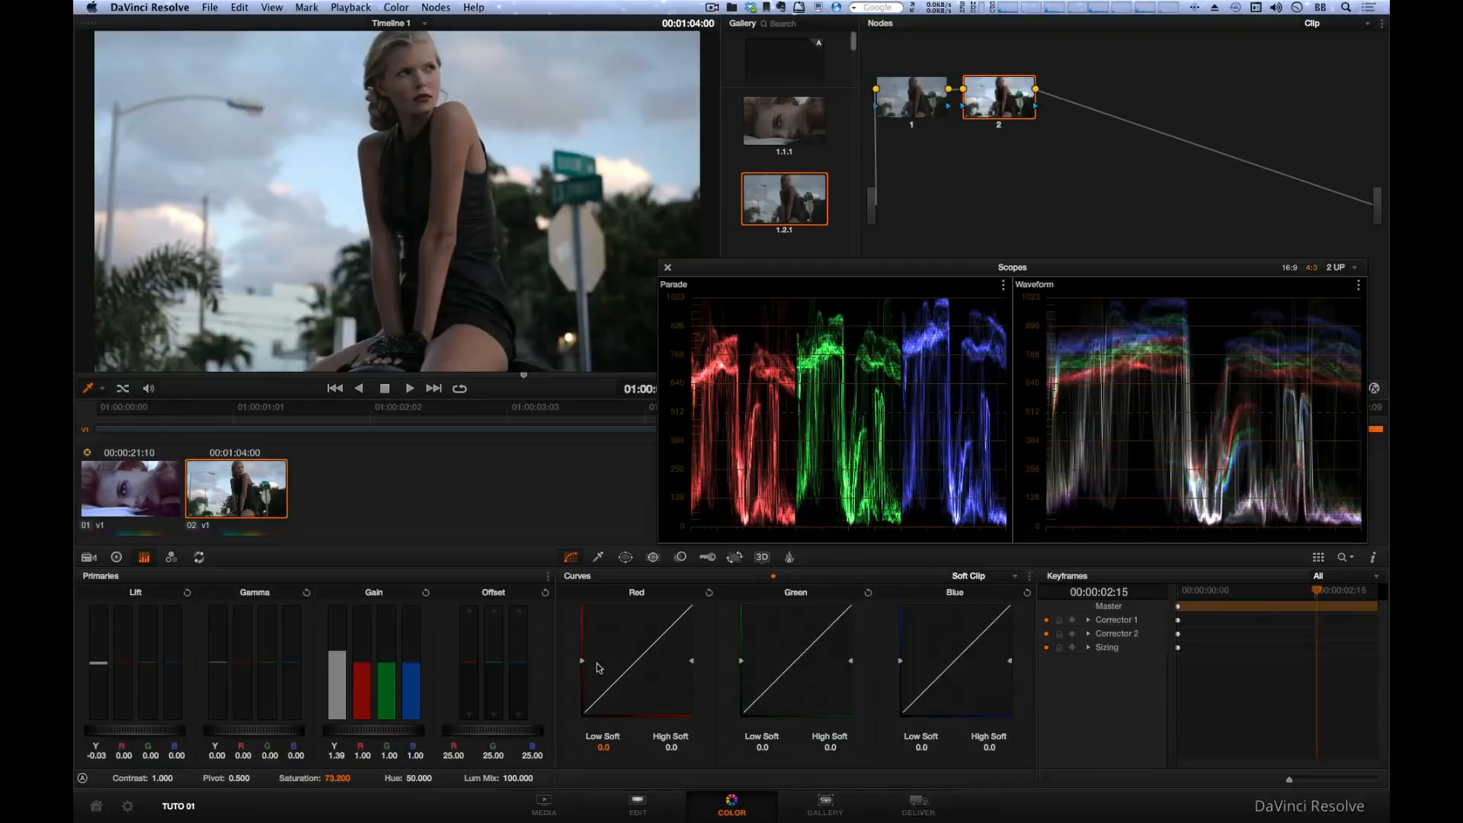
mouse_move(582, 659)
left_mouse_down()
mouse_move(575, 616)
mouse_move(570, 734)
left_mouse_up()
left_click(1029, 577)
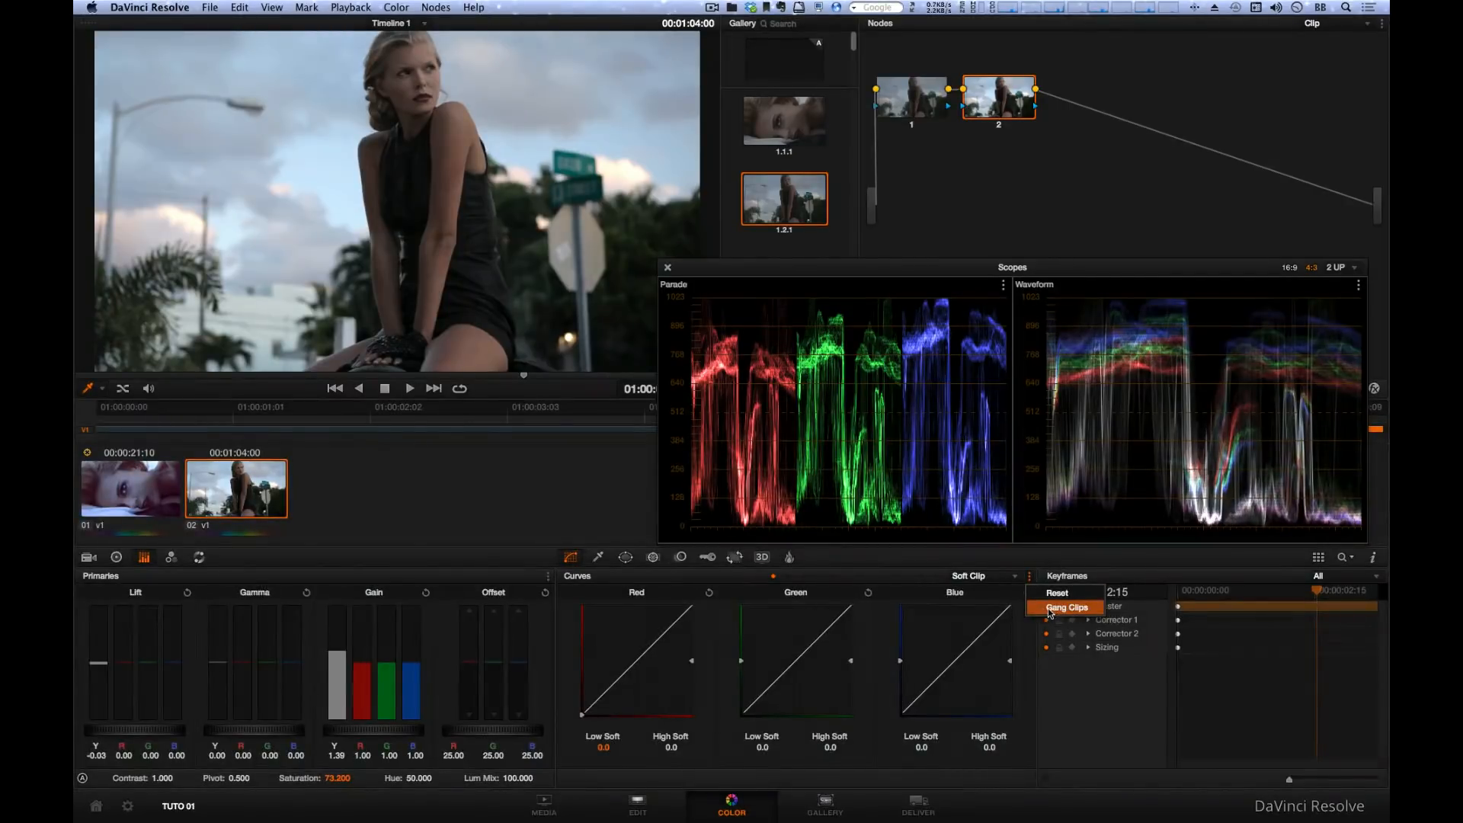
left_click(1049, 610)
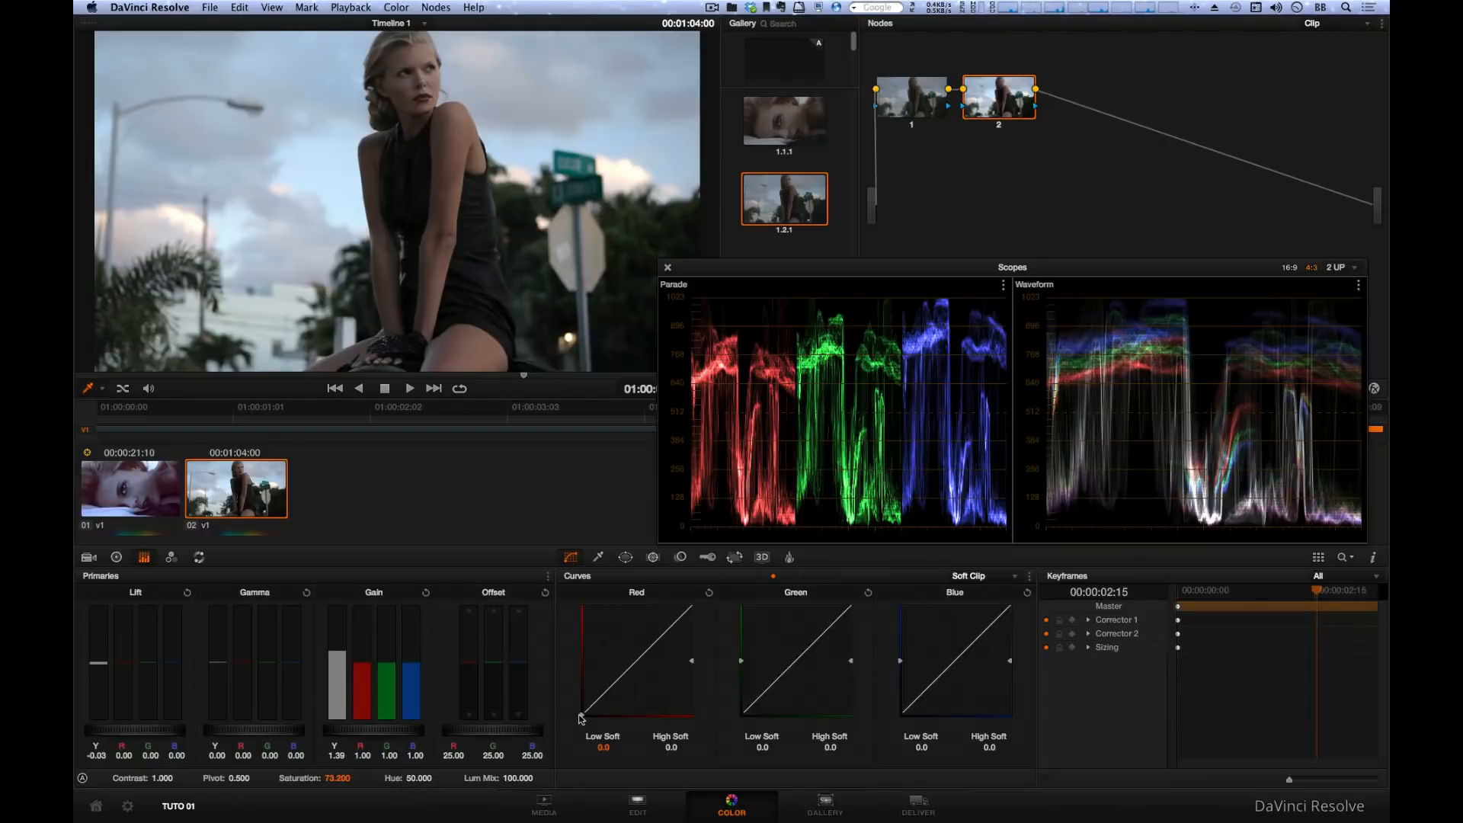
mouse_move(580, 706)
left_mouse_down()
mouse_move(582, 610)
mouse_move(581, 714)
left_mouse_up()
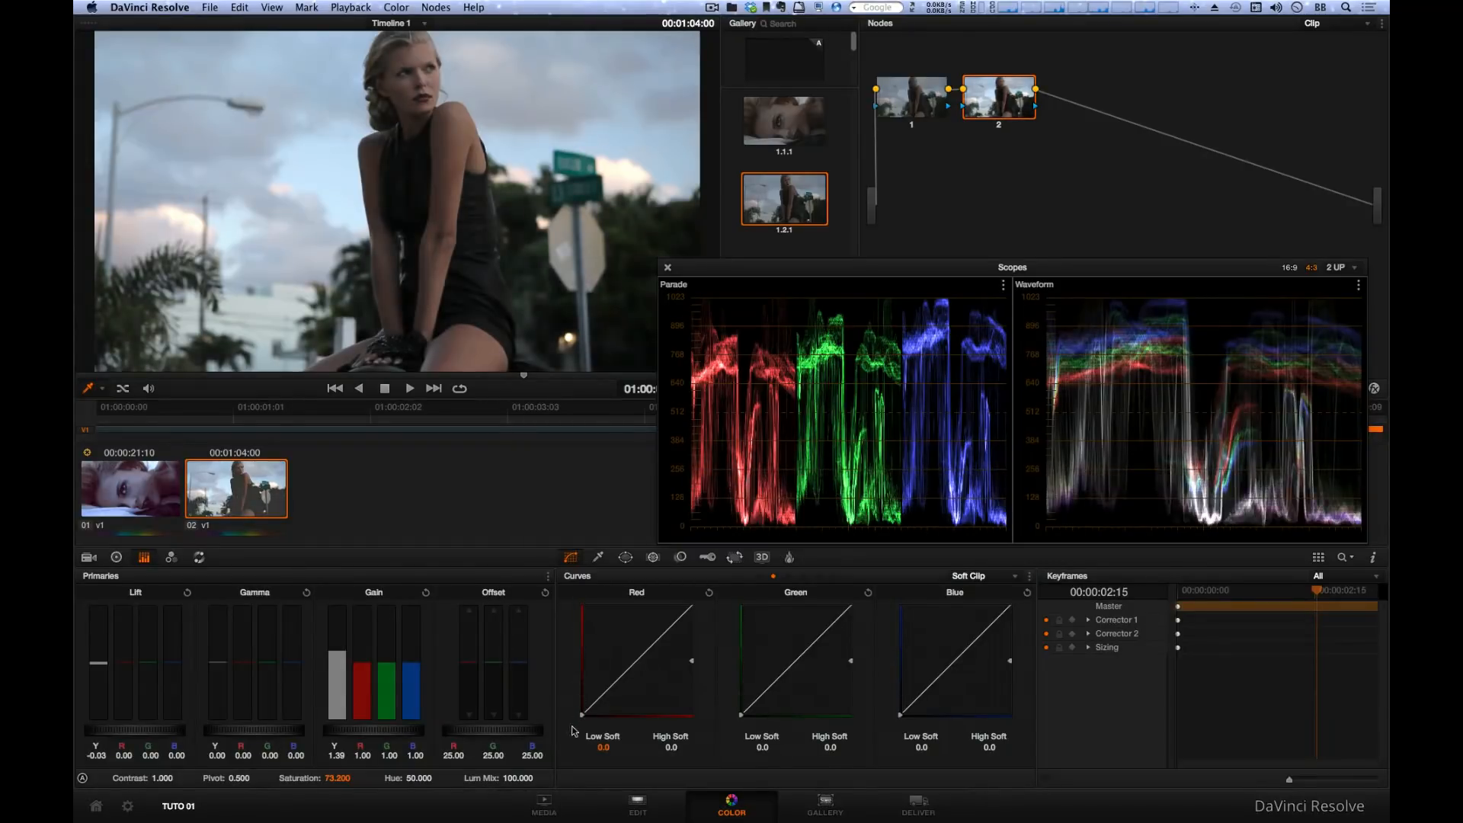
Turn off Gang Clips and try moving only the green channel's low clip handle up and back down
left_click(1034, 581)
left_click(1043, 616)
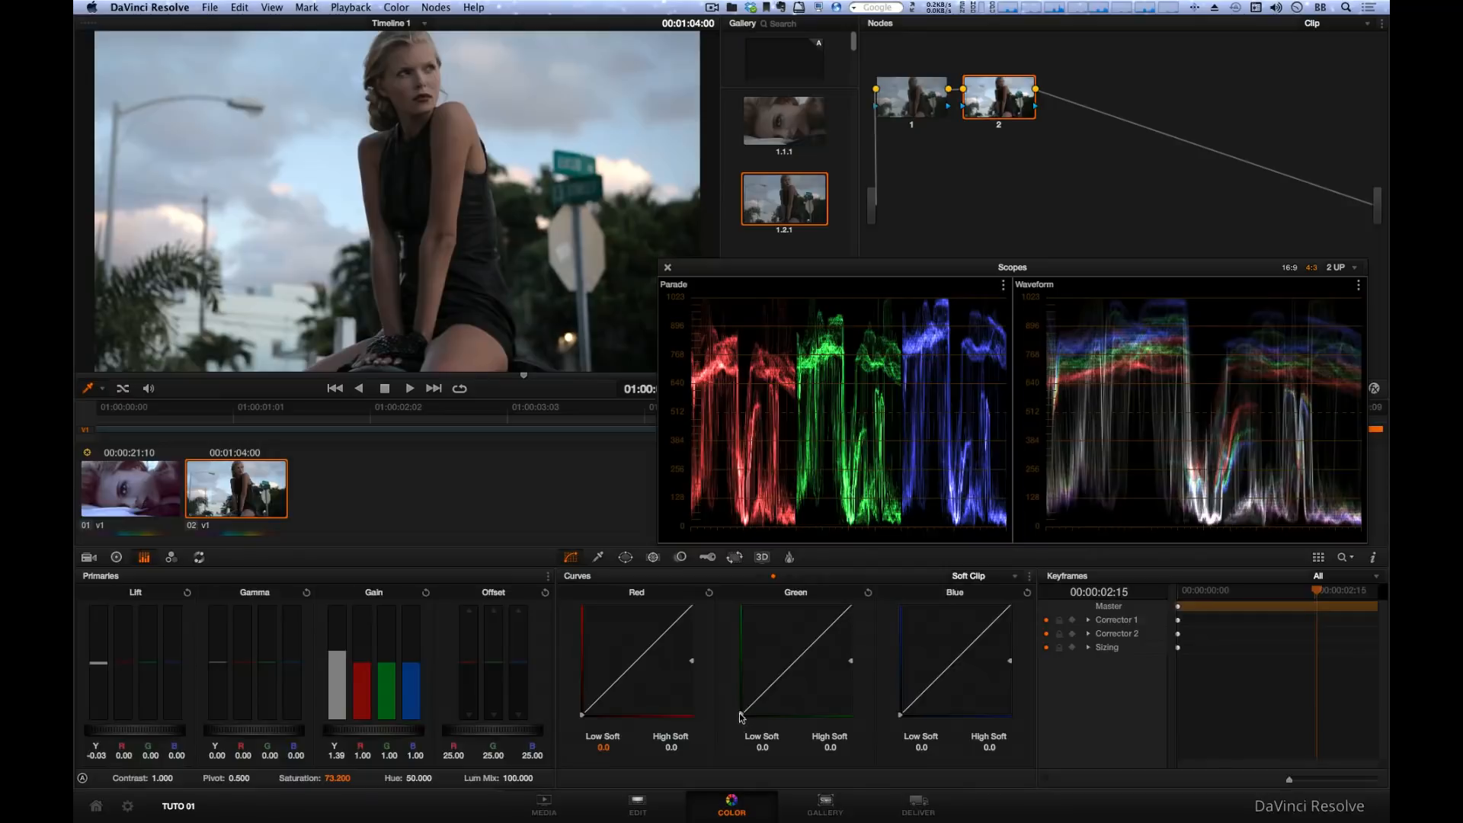
mouse_move(740, 715)
left_mouse_down()
mouse_move(741, 648)
mouse_move(730, 700)
left_mouse_up()
mouse_move(736, 710)
left_mouse_down()
mouse_move(732, 737)
mouse_move(737, 721)
left_mouse_up()
Disable node 2 to compare the image with node 1 selected, and enable node 2 again
left_click(998, 123)
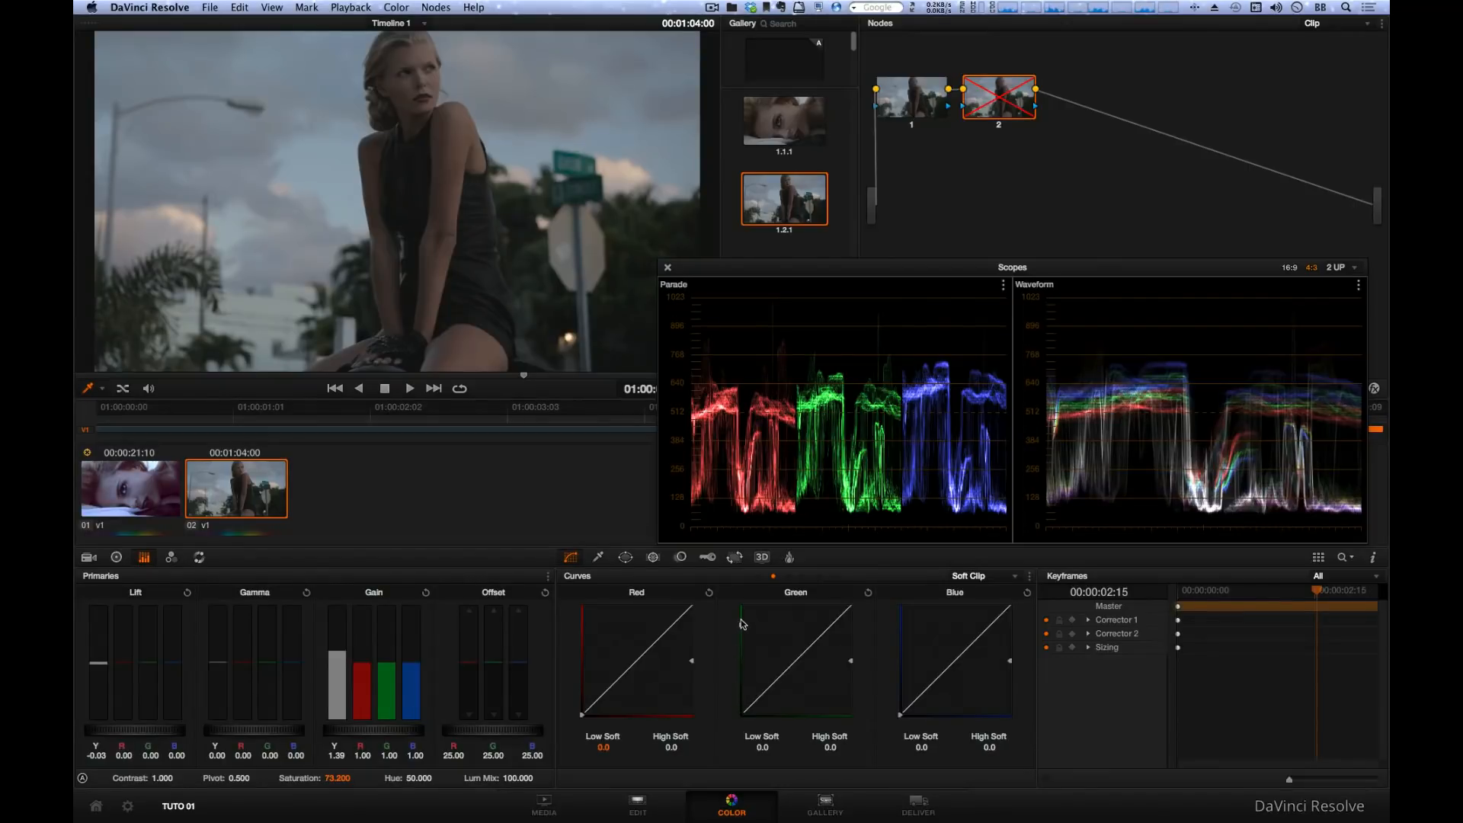
left_click(914, 105)
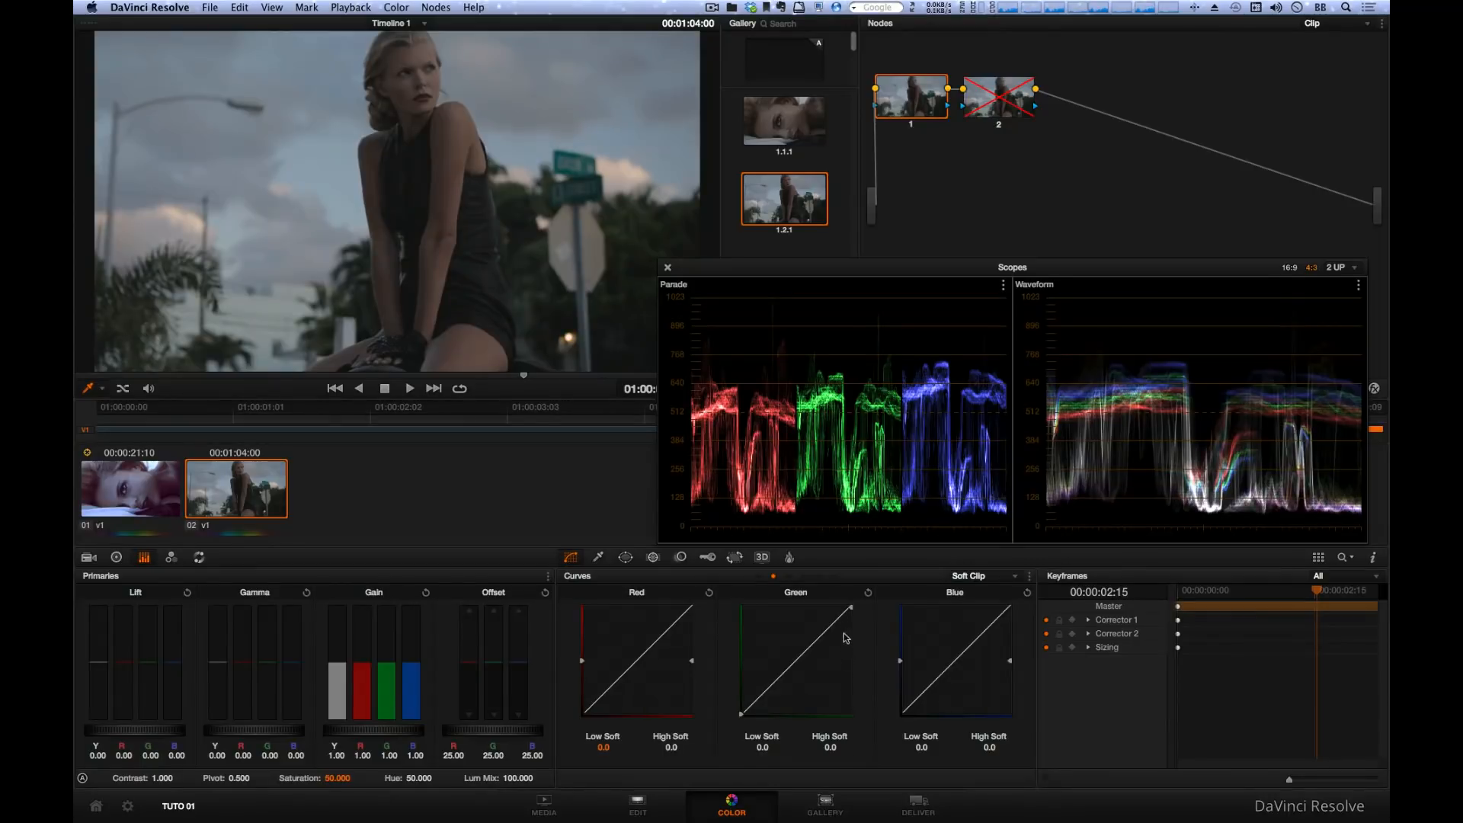
left_click(999, 124)
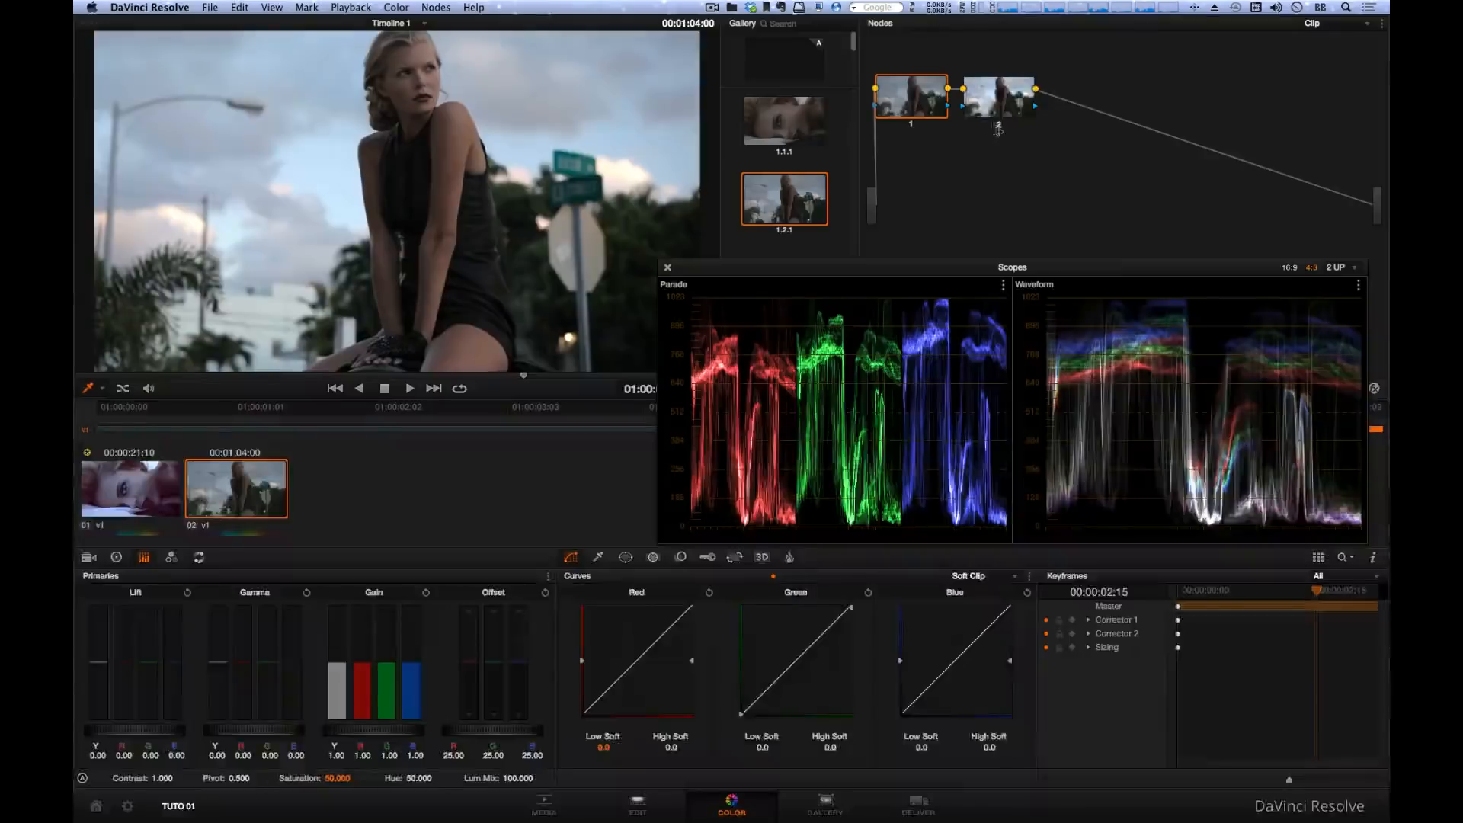
Raise node 2's green low clip handle to the top of its Soft Clip curve and add a serial node after node 2
left_click(994, 111)
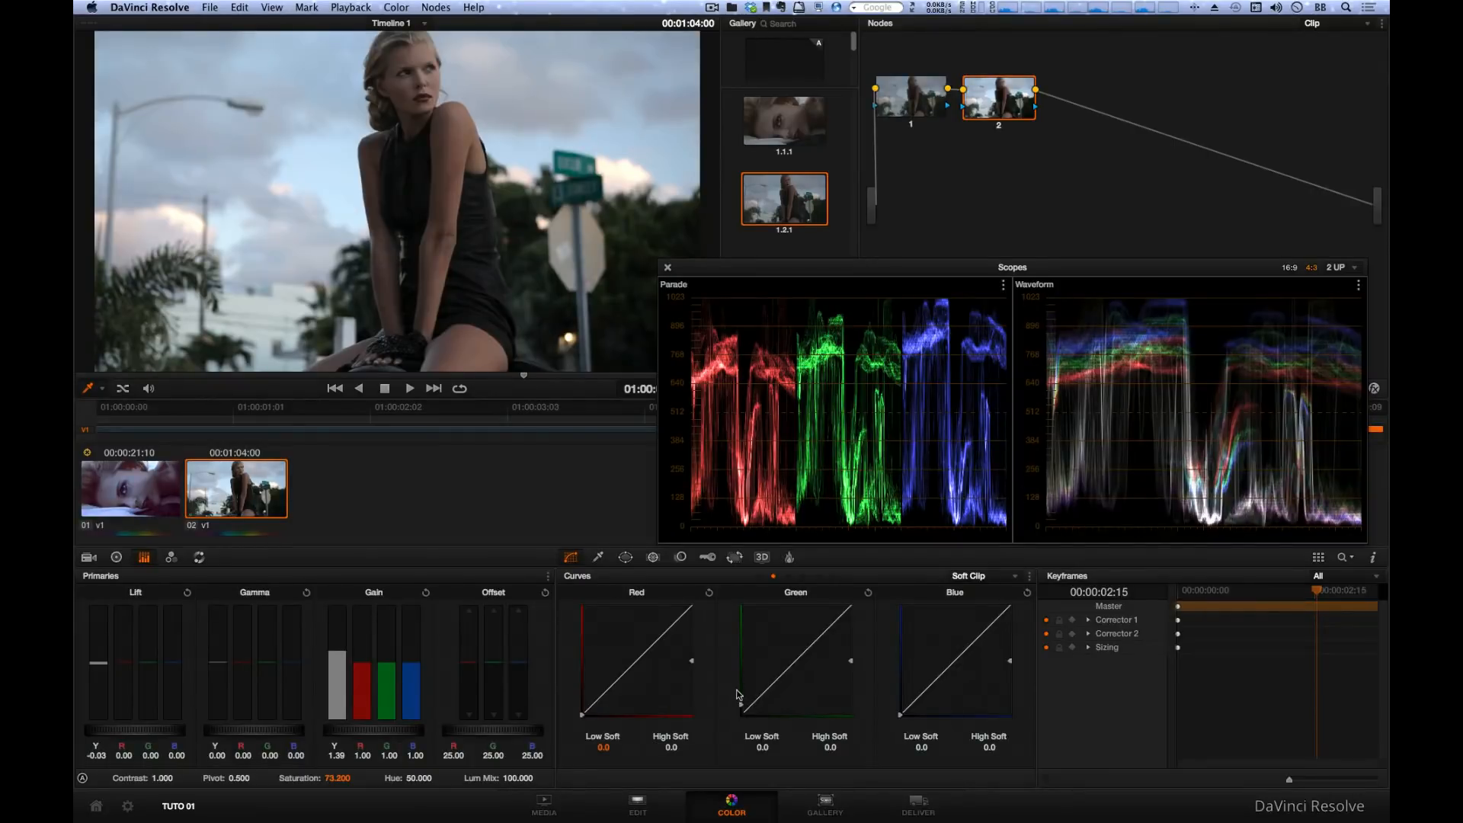
left_click_drag(739, 675, 743, 571)
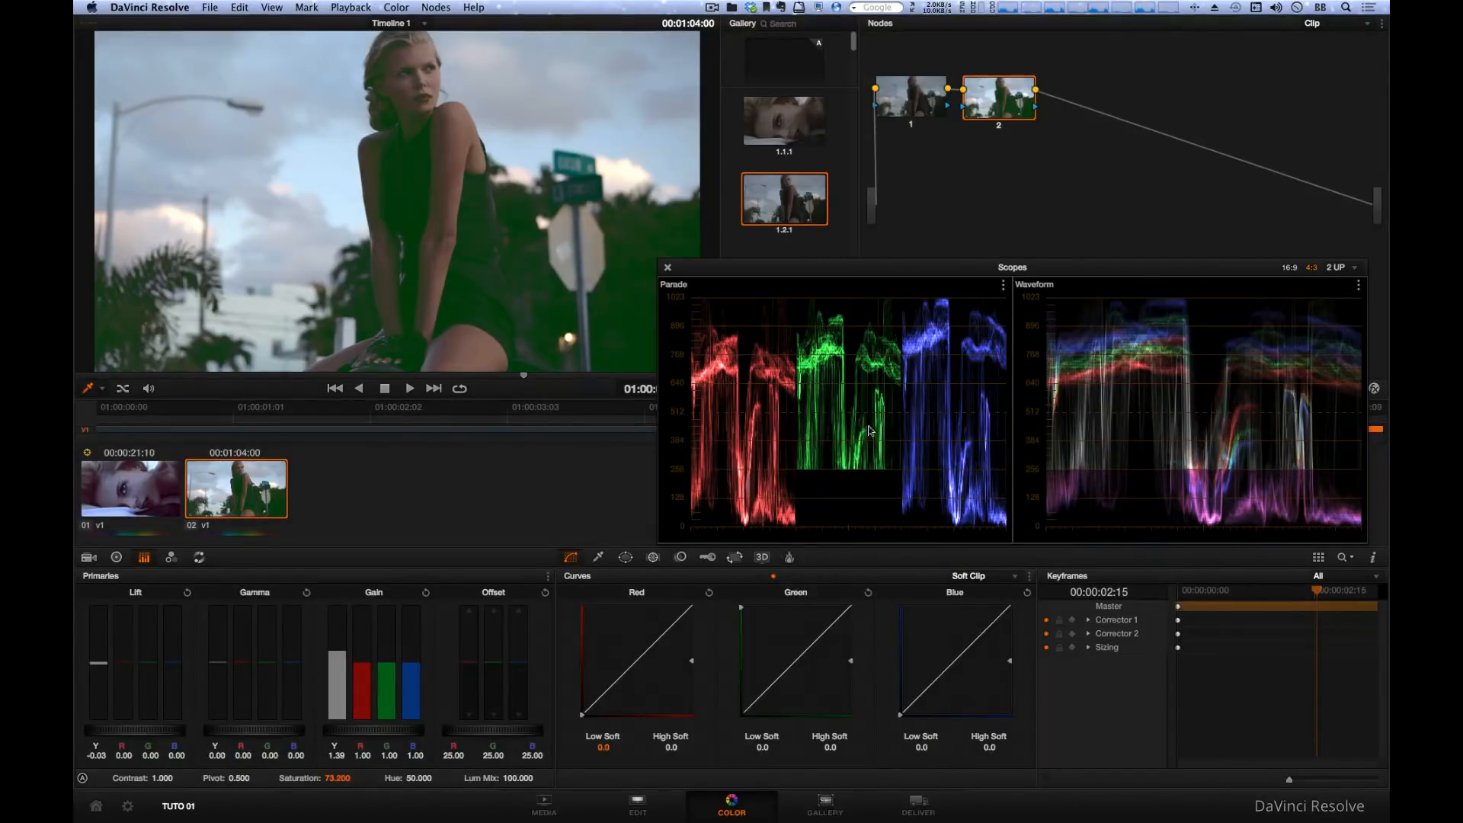
left_click(437, 7)
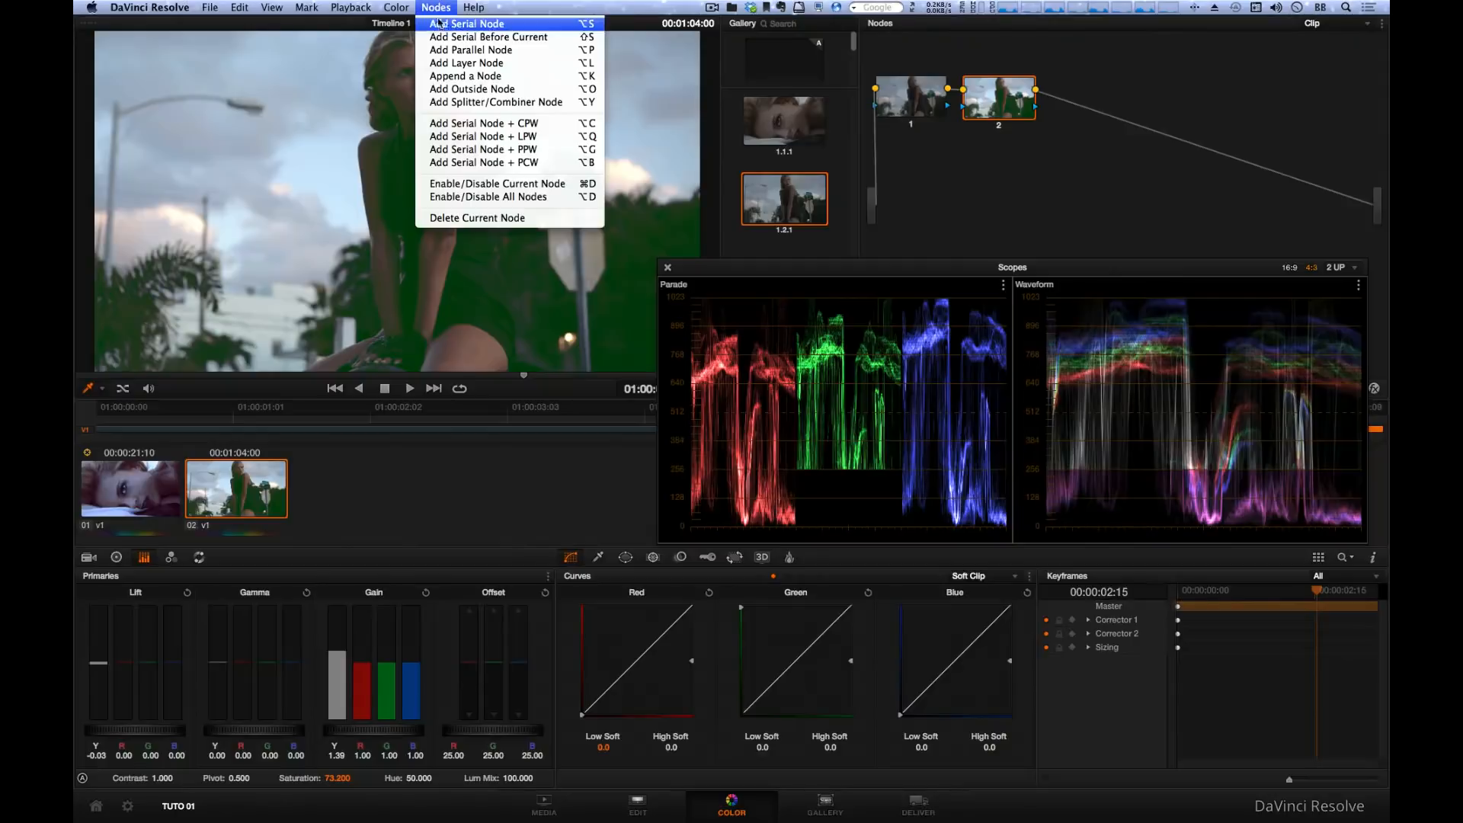
left_click(443, 25)
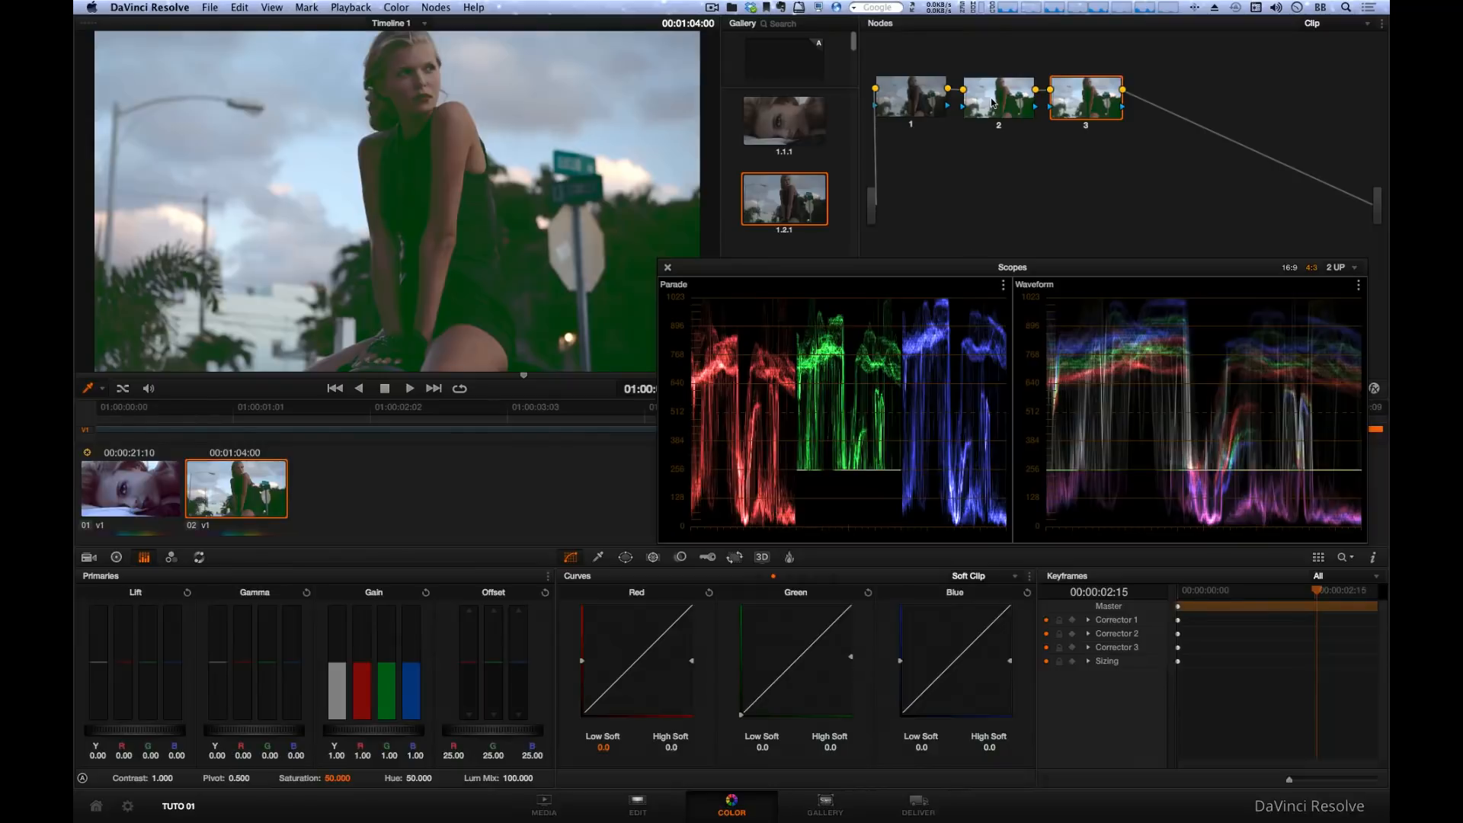
left_click_drag(992, 102, 989, 102)
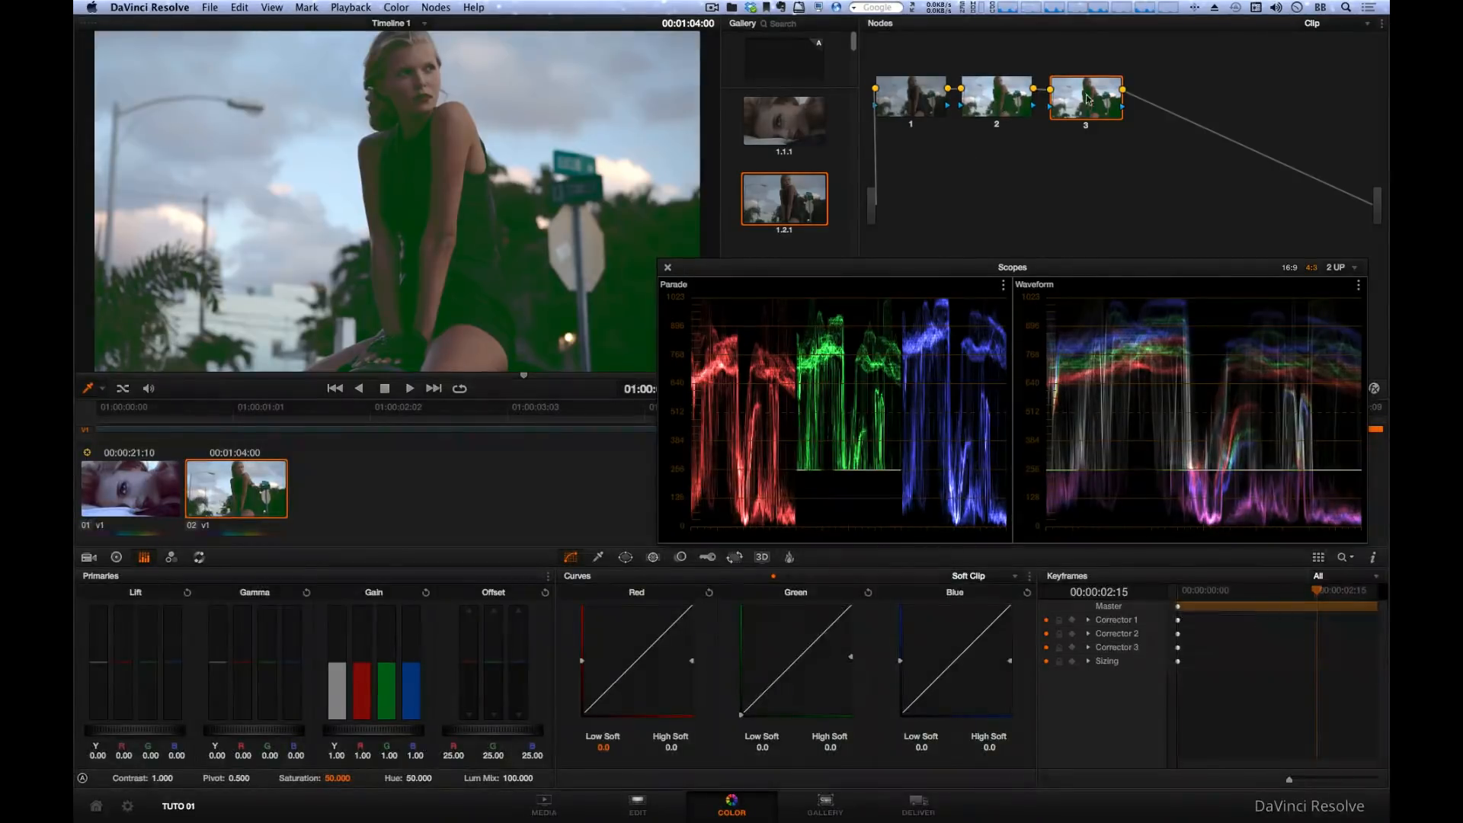
Nudge node 3 in the node graph, and lower node 2's green low clip handle to the bottom of its Soft Clip curve
left_click_drag(1090, 97, 1088, 100)
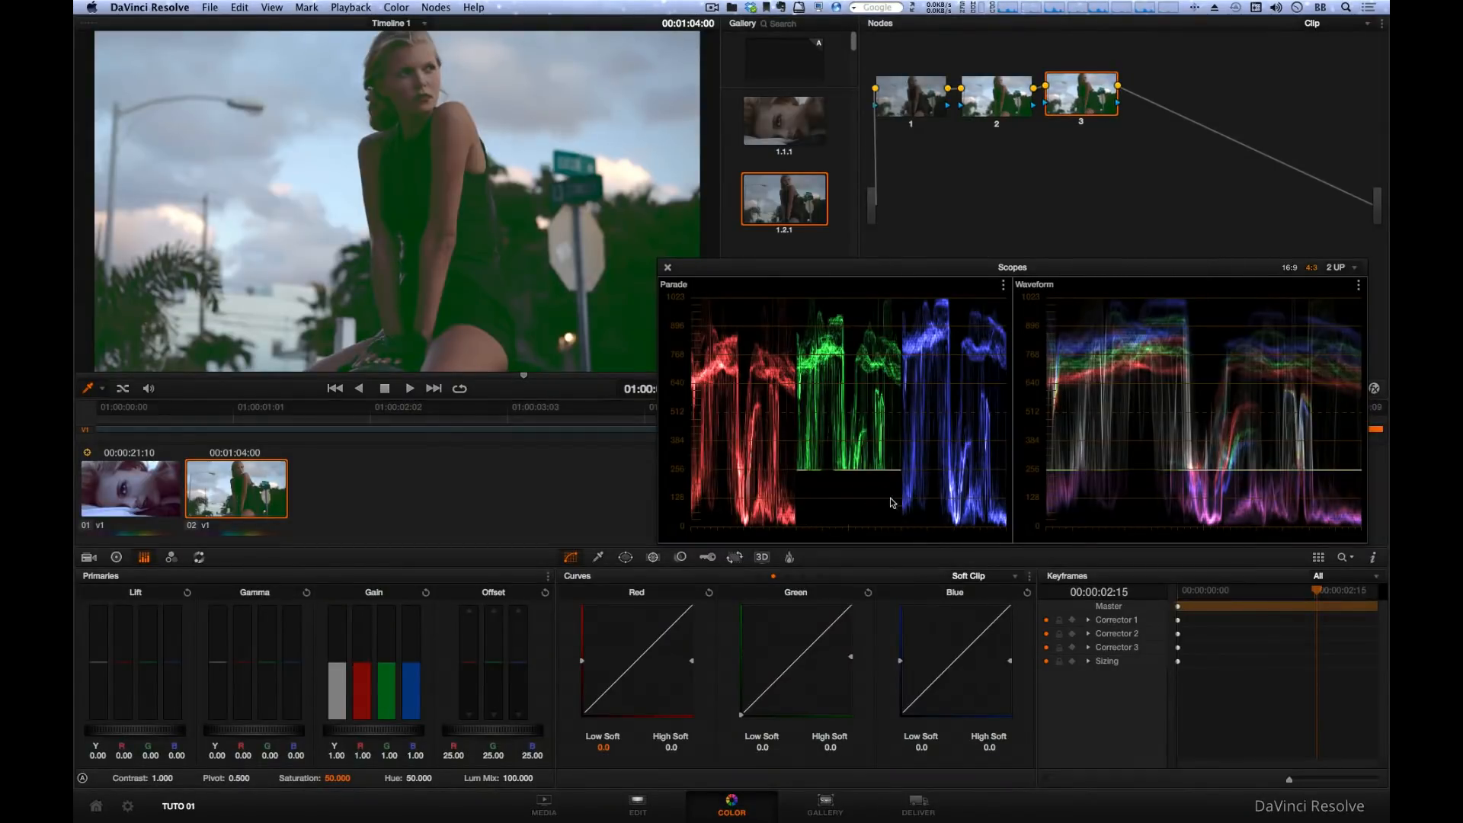
left_click(1011, 101)
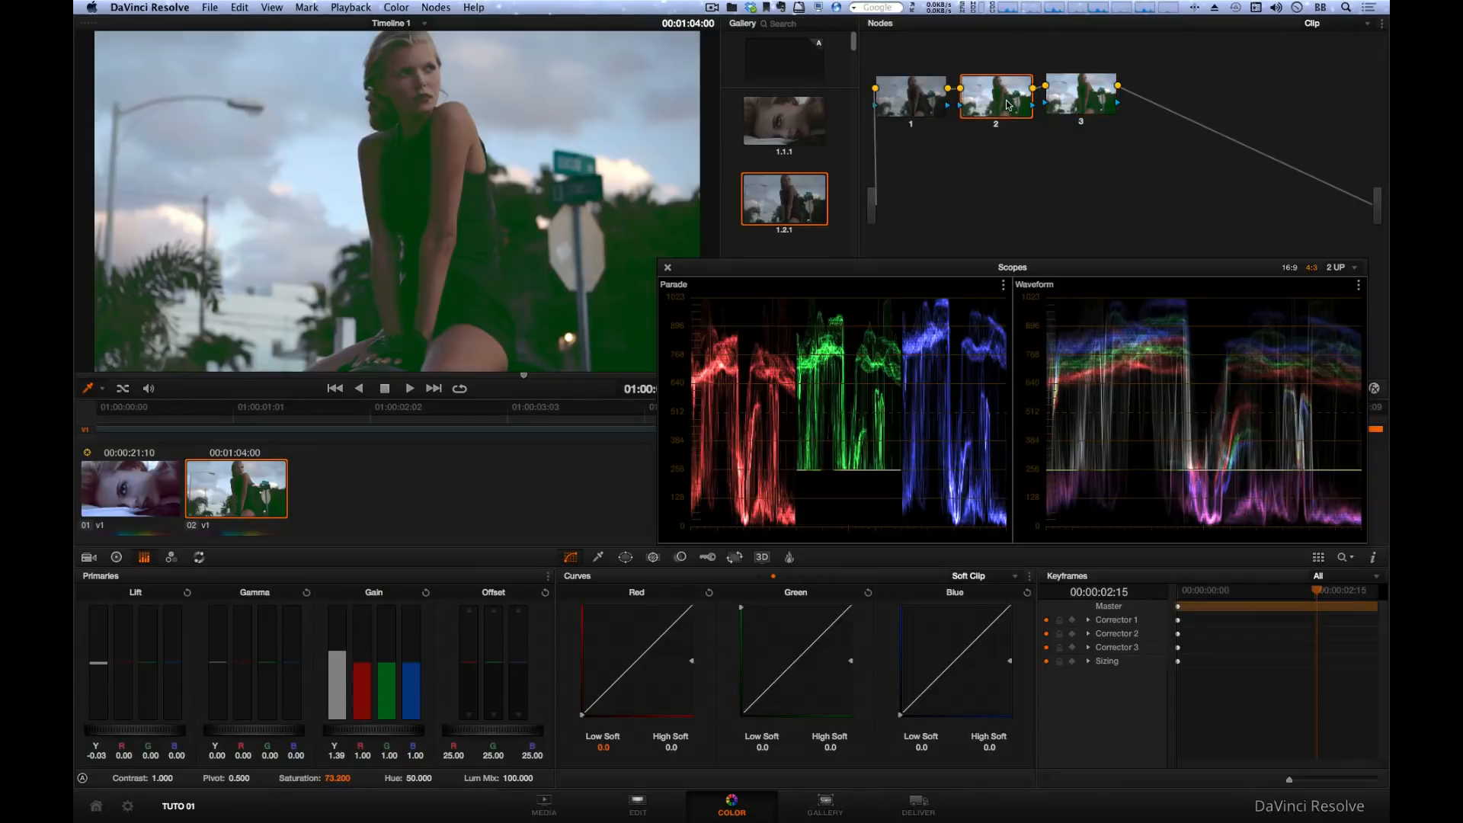
left_click_drag(743, 621, 740, 690)
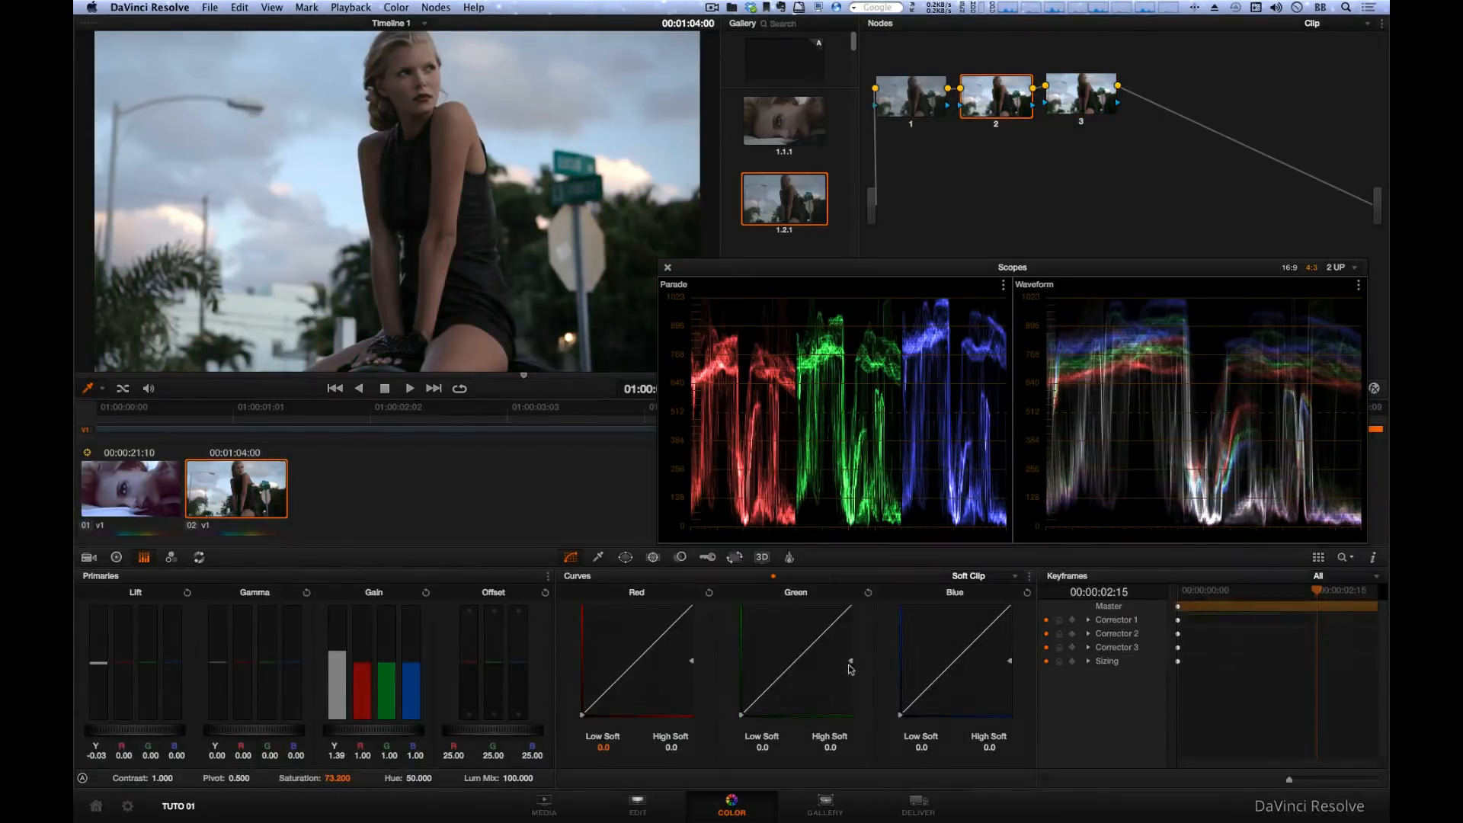
Raise the green and blue high clip handles to the top and gang the clips so the red high handle matches them
mouse_move(850, 608)
left_mouse_down()
mouse_move(866, 743)
mouse_move(851, 609)
left_mouse_up()
mouse_move(1013, 638)
left_mouse_down()
mouse_move(1026, 697)
mouse_move(1010, 610)
left_mouse_up()
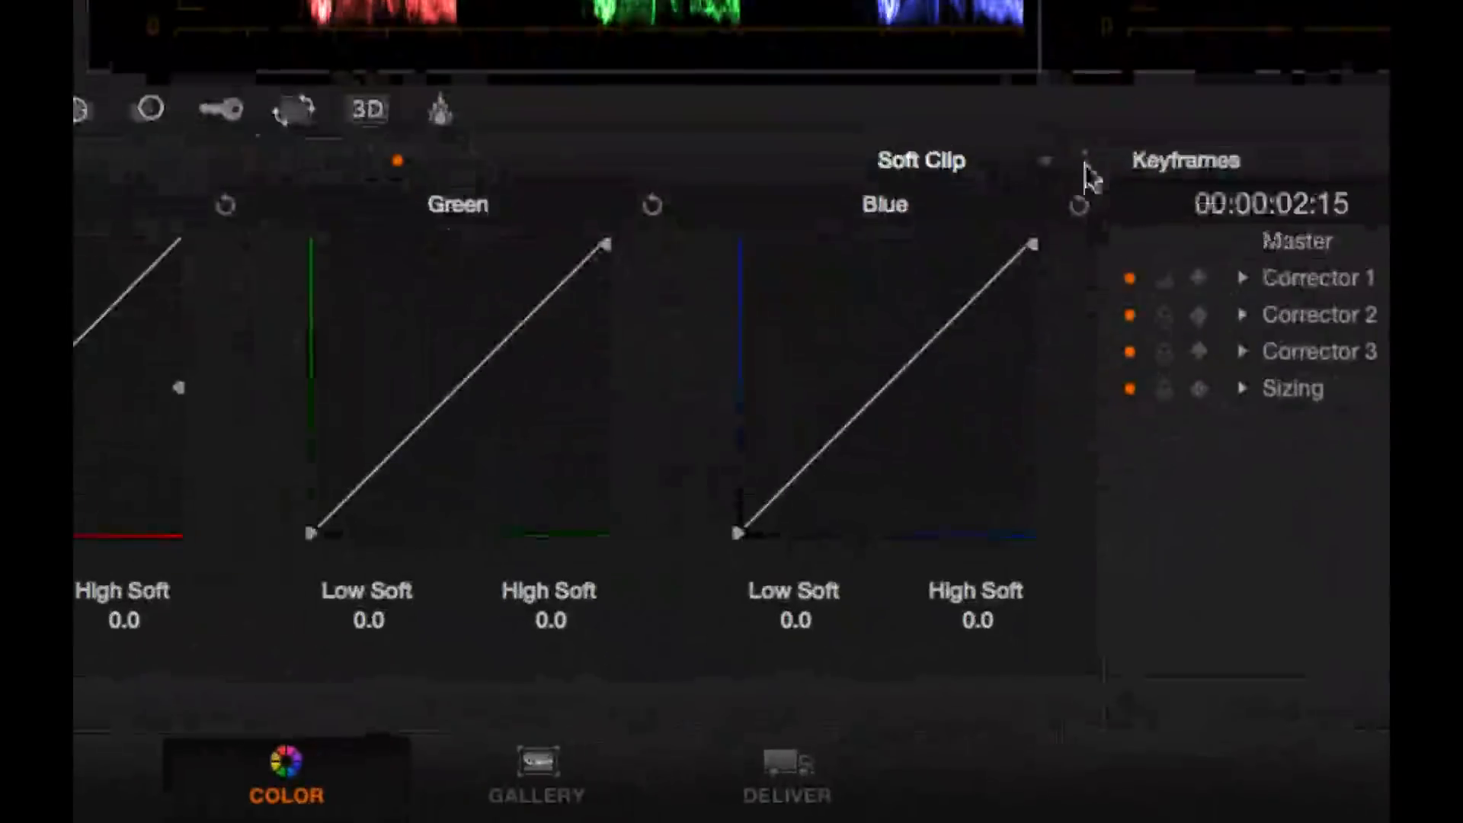
left_click(1030, 575)
left_click(1131, 250)
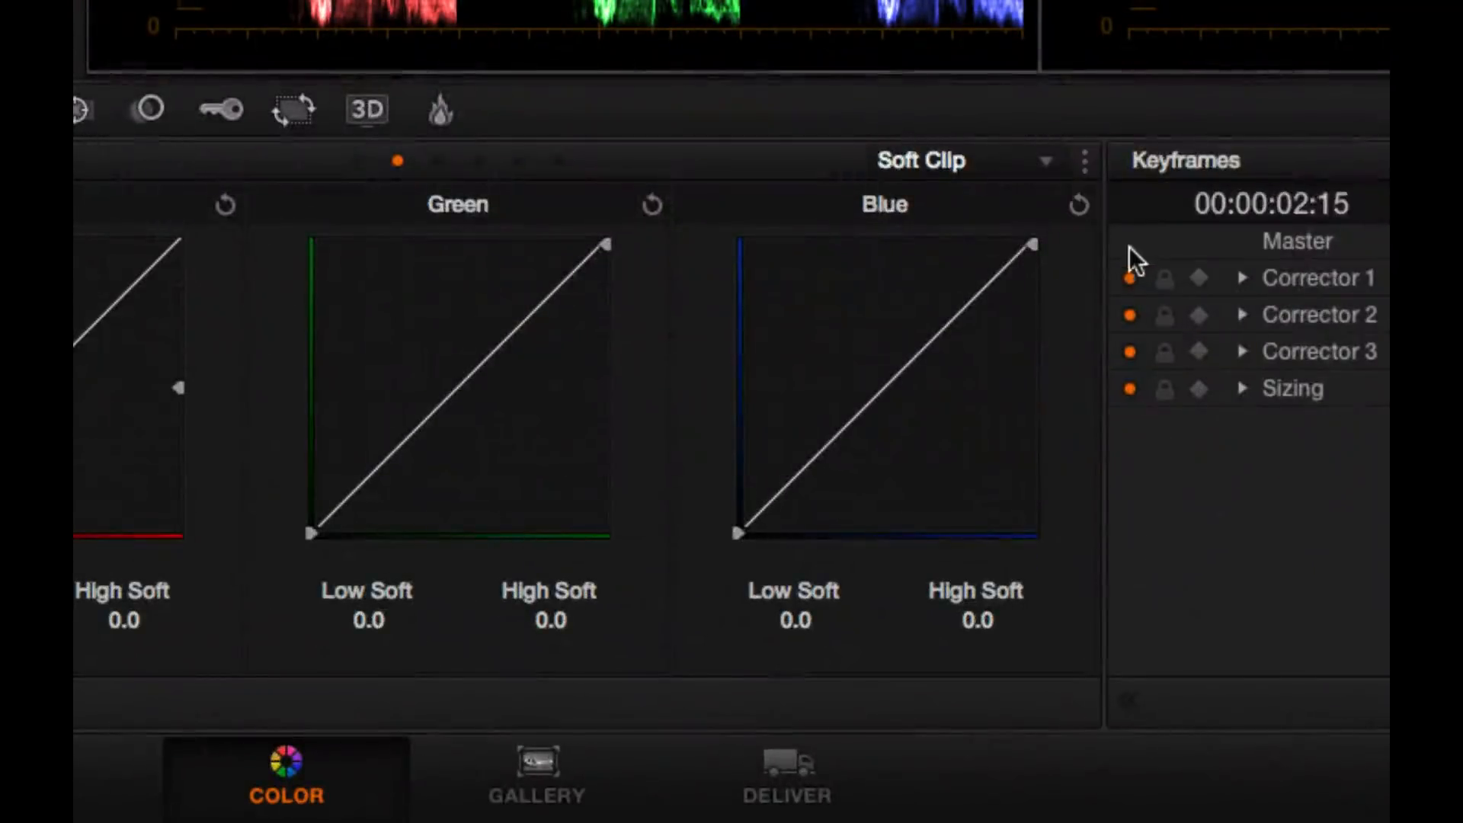
left_click_drag(1035, 245, 1071, 552)
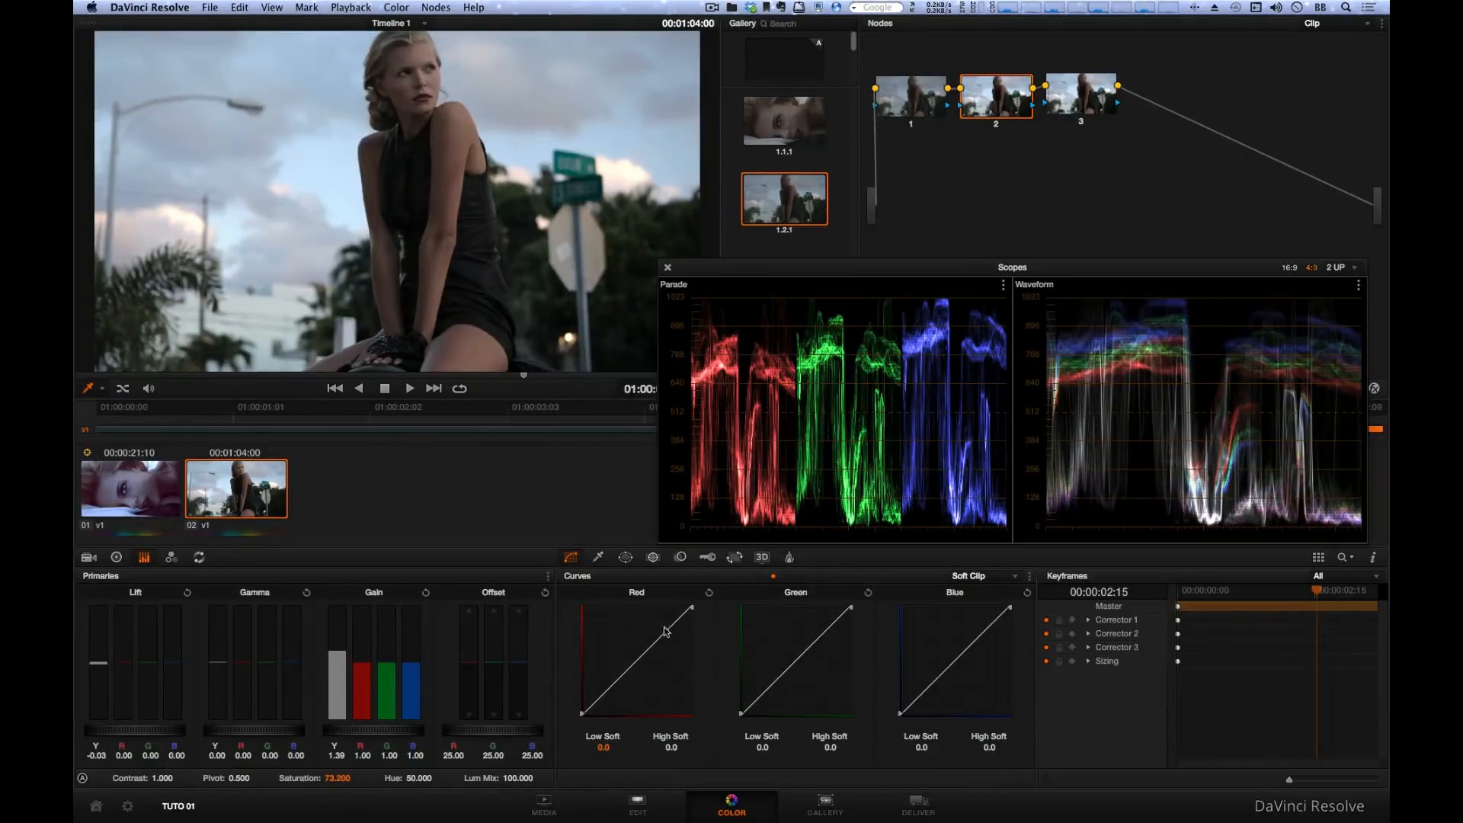
Switch to the Hue Vs Hue curve, sample the woman's shoulder on node 3, and raise the sampled point to a hue rotation of about 112.6
left_click(789, 577)
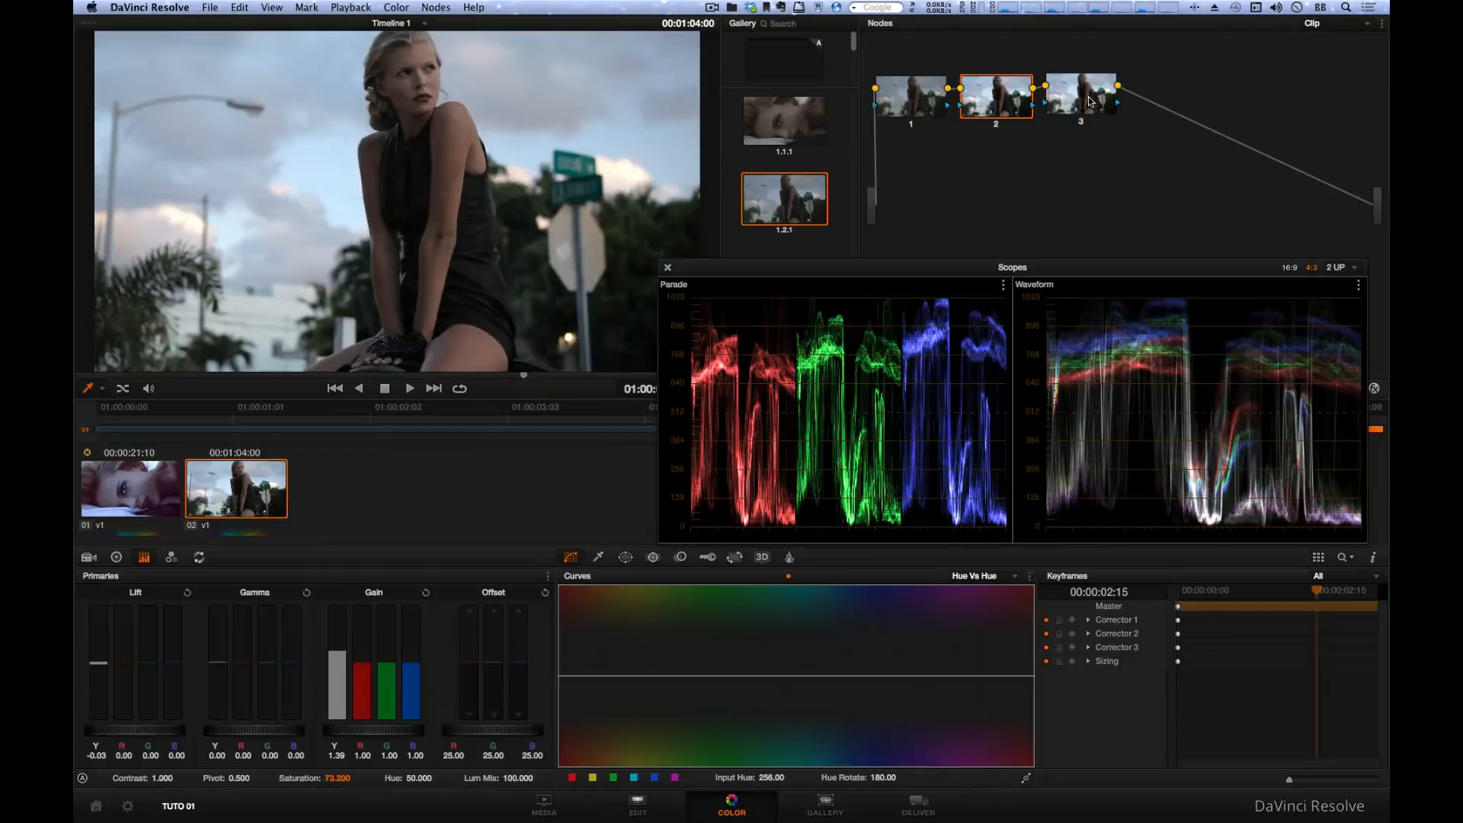
left_click(1090, 101)
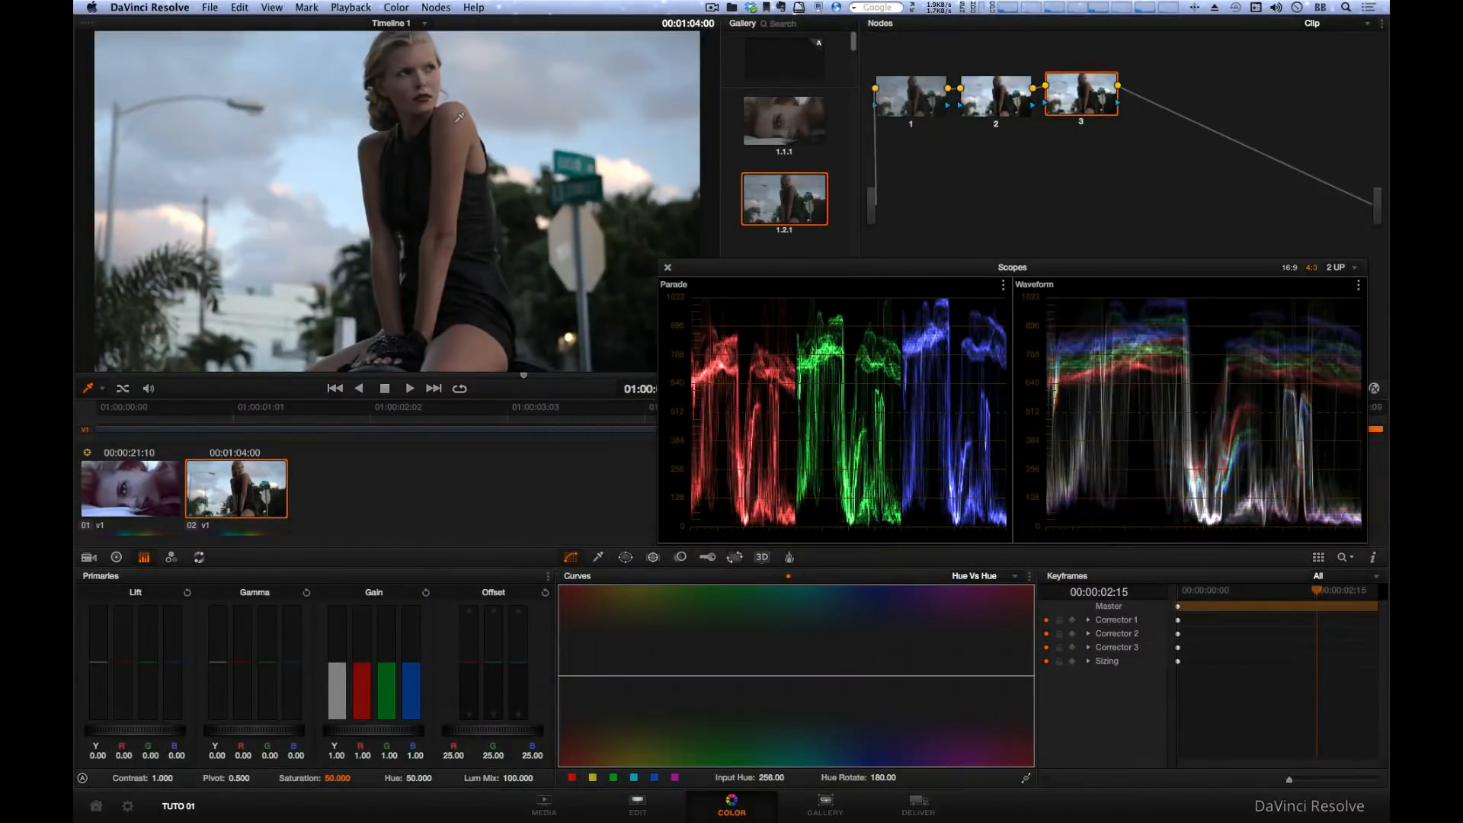
left_click(459, 118)
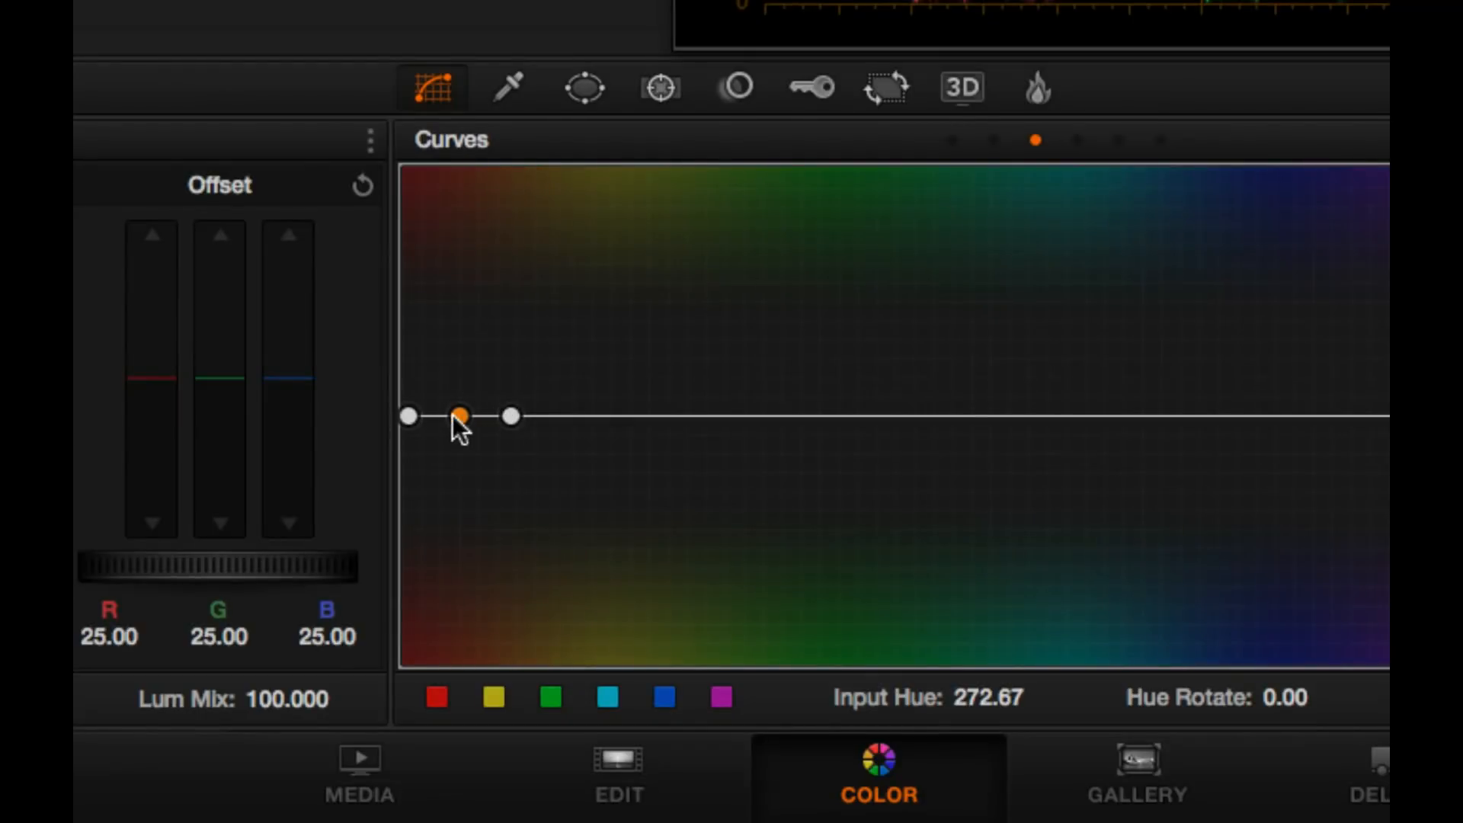
left_click_drag(460, 419, 458, 359)
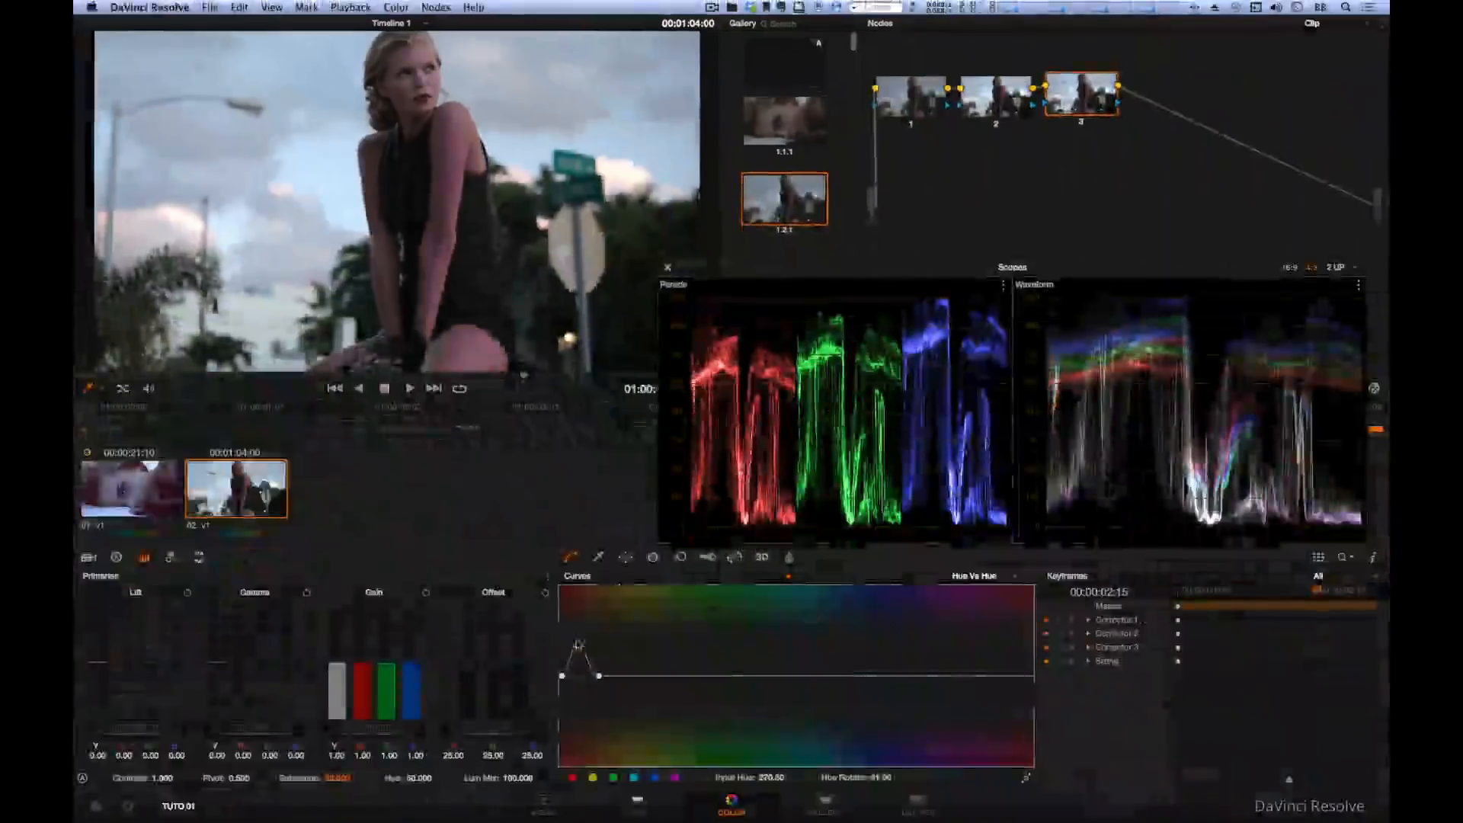
left_click_drag(581, 646, 608, 622)
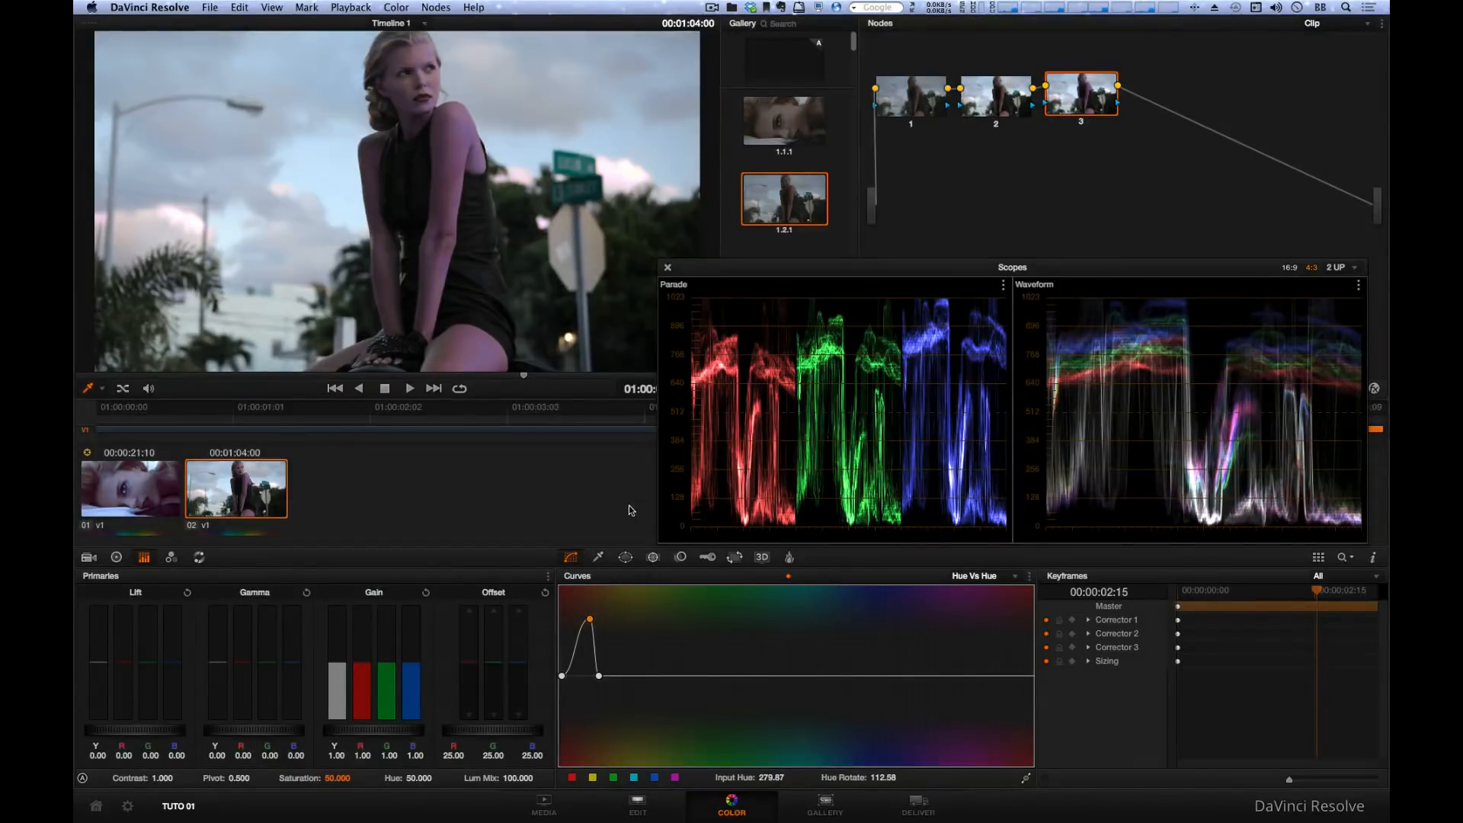
Enlarge the viewer and close the scopes
key("alt+f")
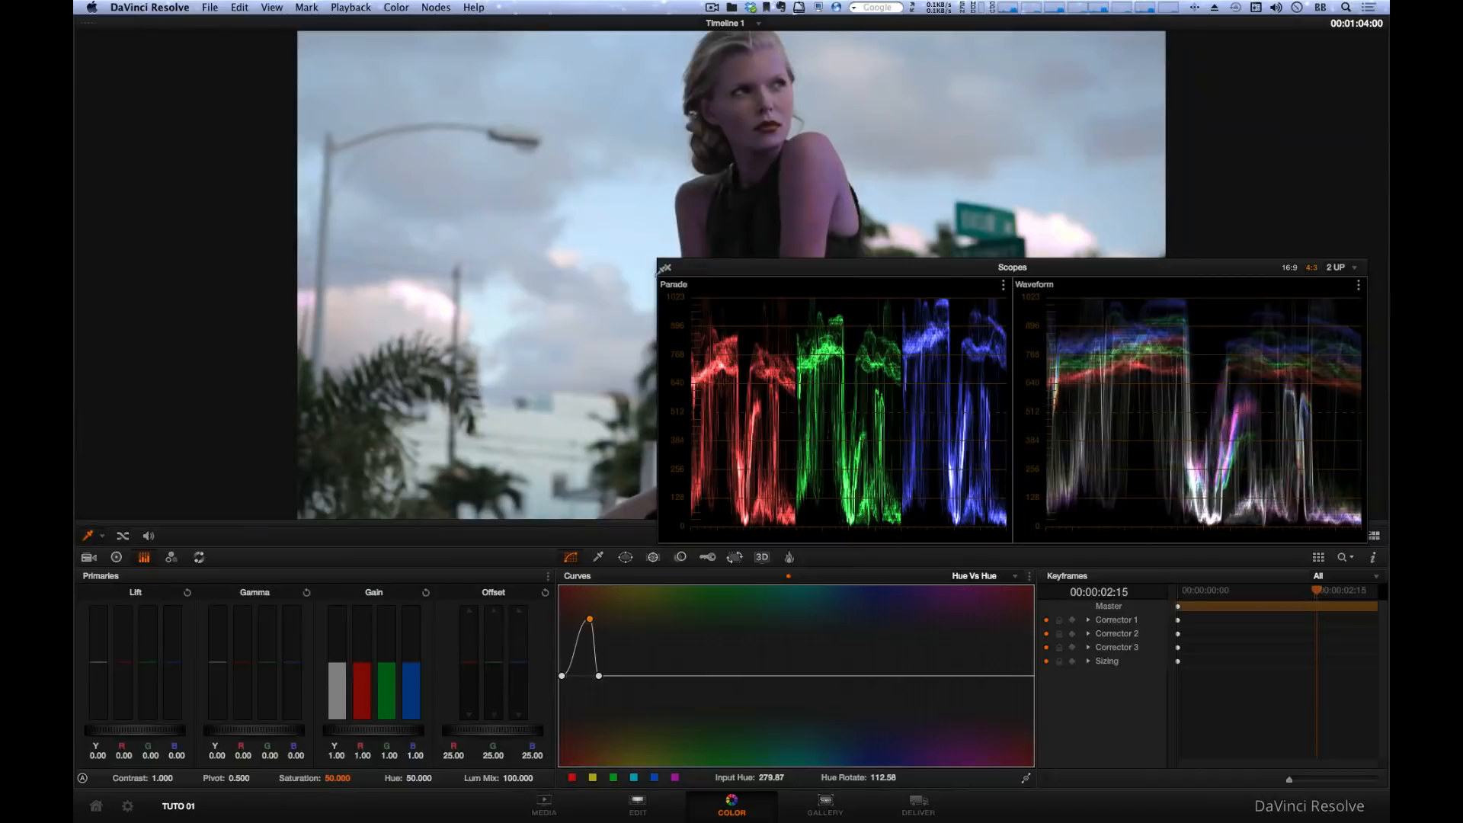
left_click(668, 267)
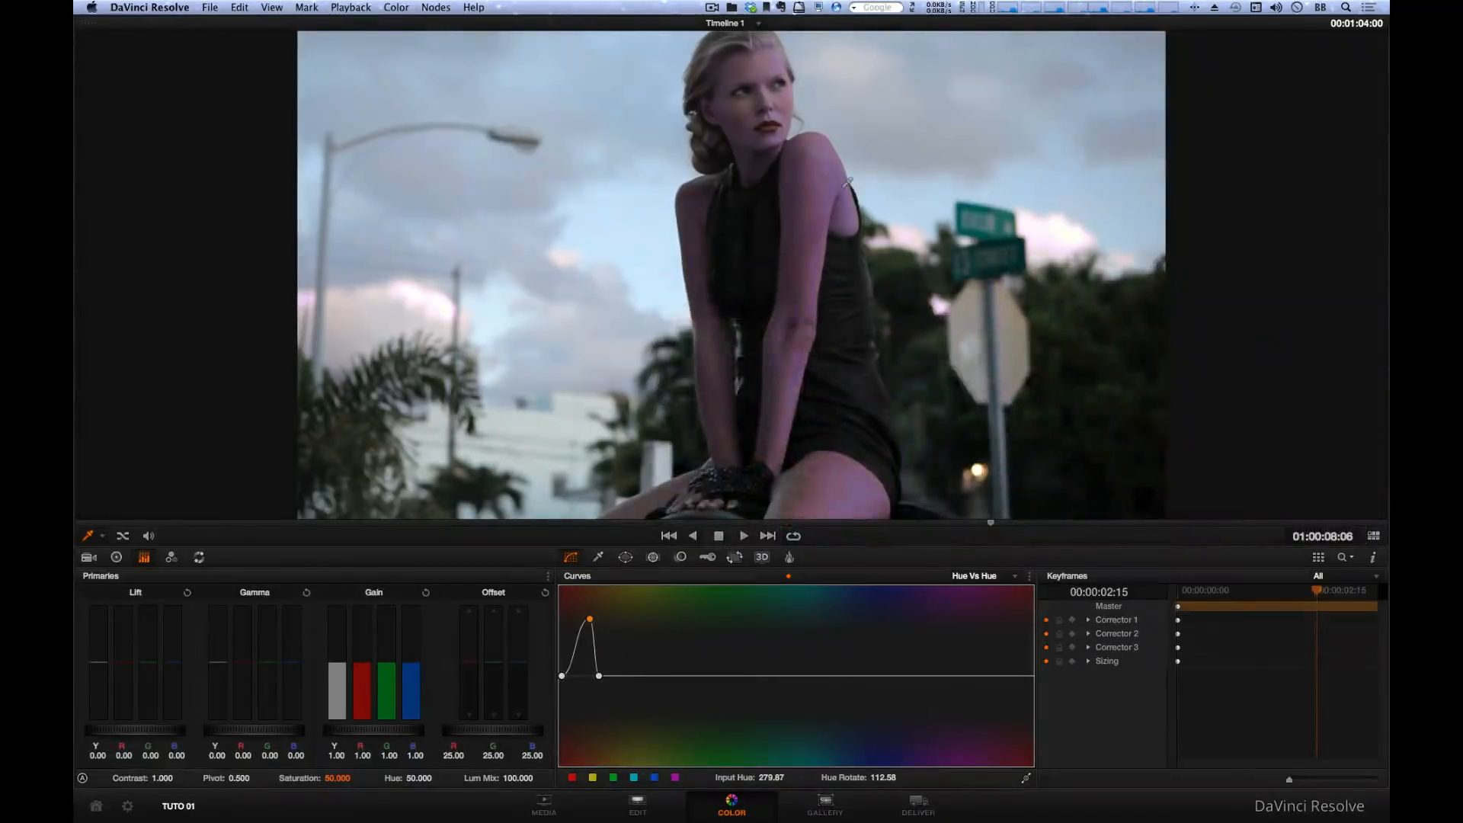
Adjust the skin peak and the outer points around it to vary the affected hue range, and reset the Hue Vs Hue curve
left_click_drag(594, 622, 582, 622)
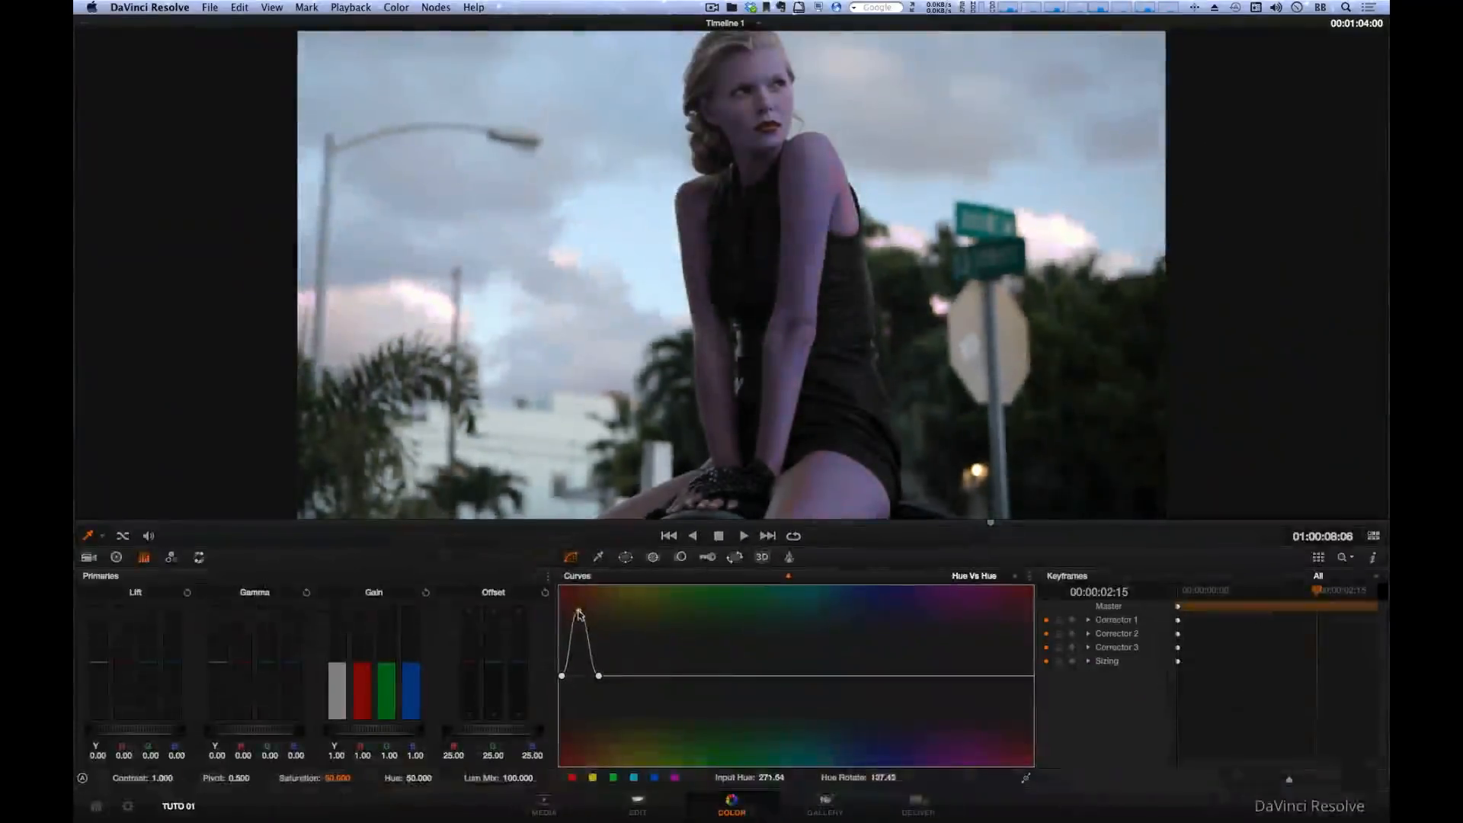
left_click_drag(579, 622, 577, 626)
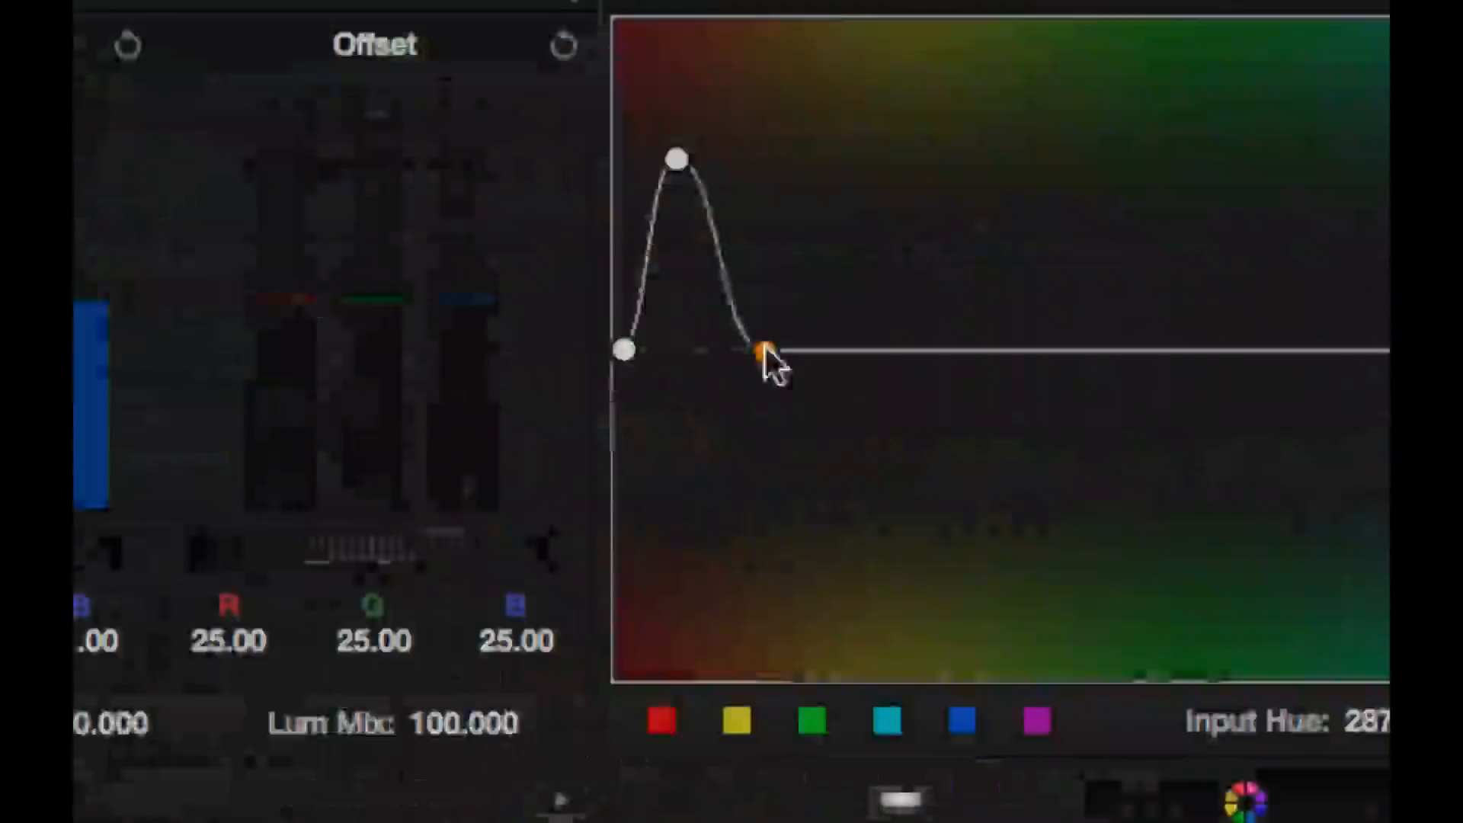
left_click_drag(763, 343, 893, 337)
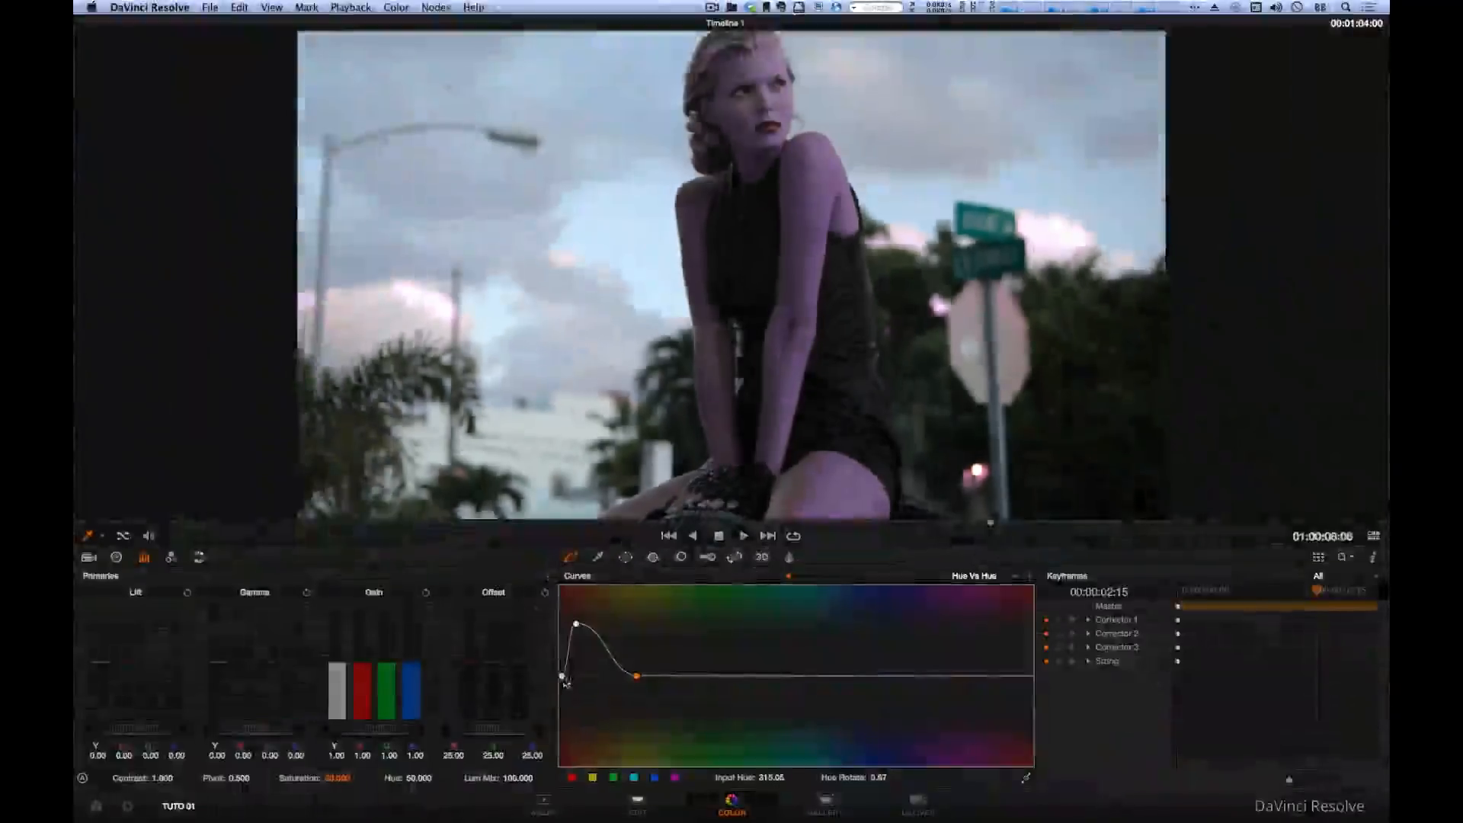
left_click_drag(561, 676, 541, 676)
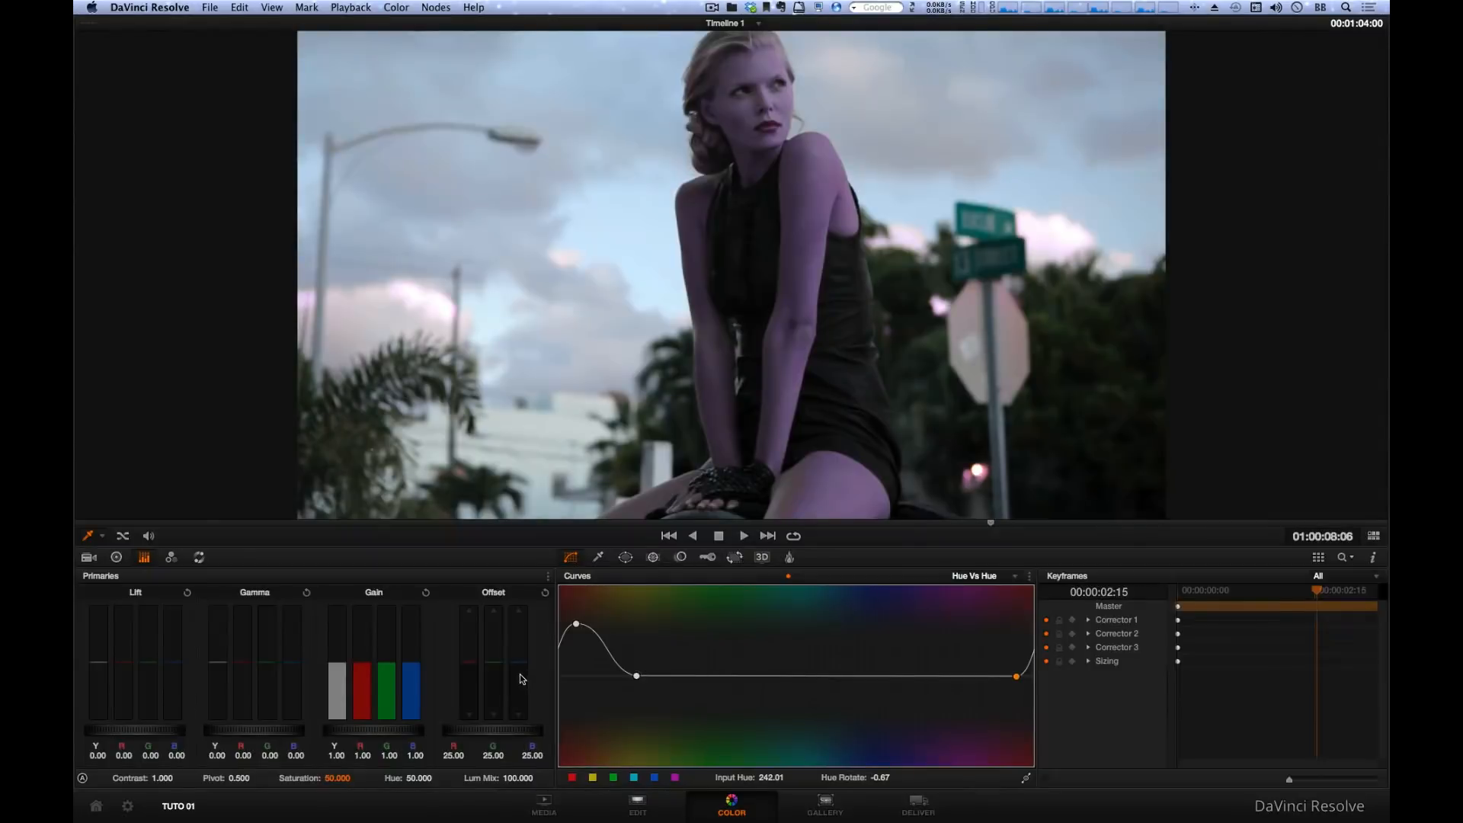
left_click_drag(1019, 676, 976, 679)
mouse_move(577, 628)
left_mouse_down()
mouse_move(574, 639)
mouse_move(575, 604)
mouse_move(575, 626)
left_mouse_up()
left_click_drag(638, 678, 608, 674)
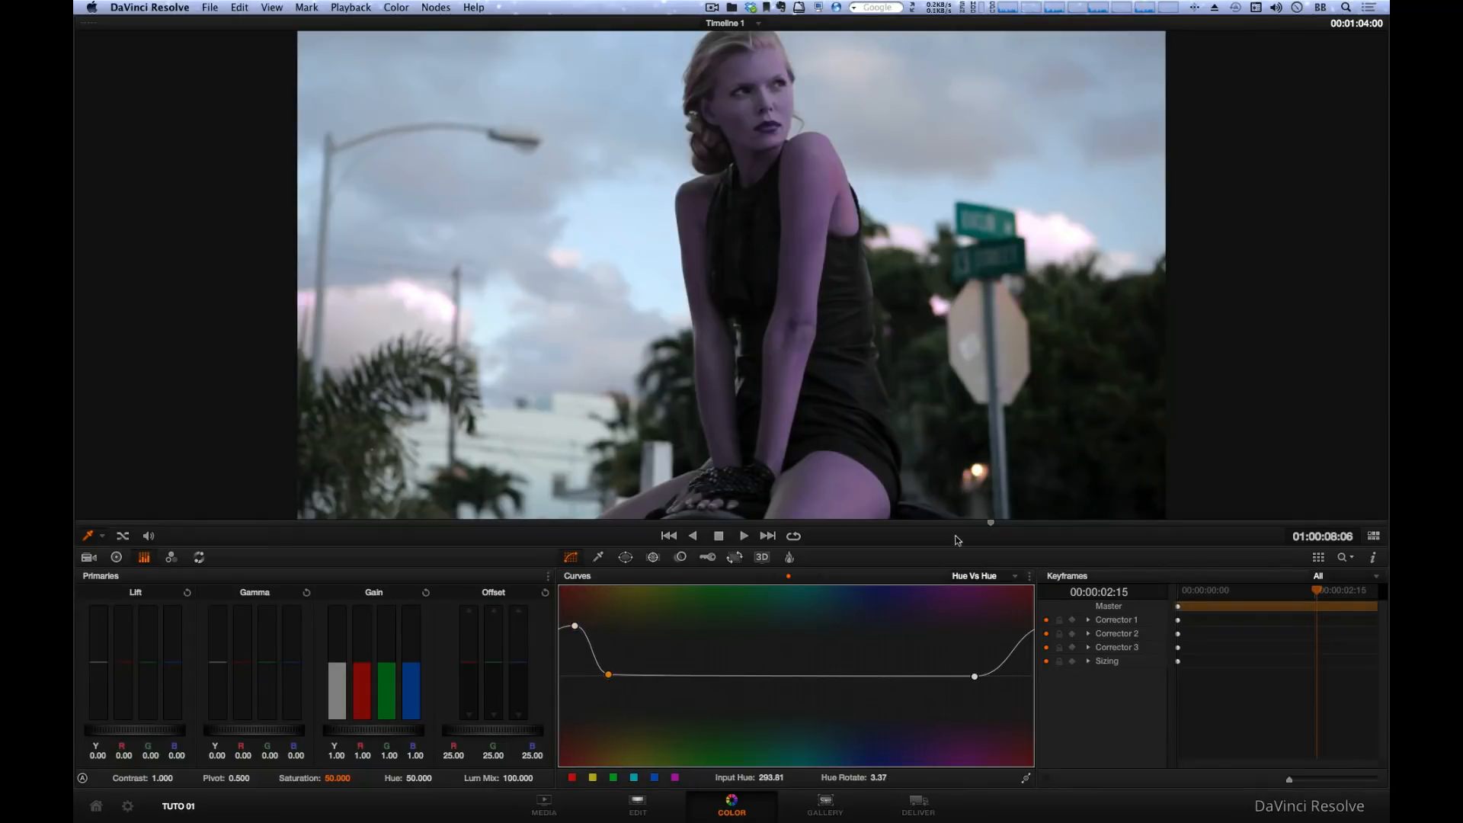
left_click(1029, 577)
left_click(1048, 593)
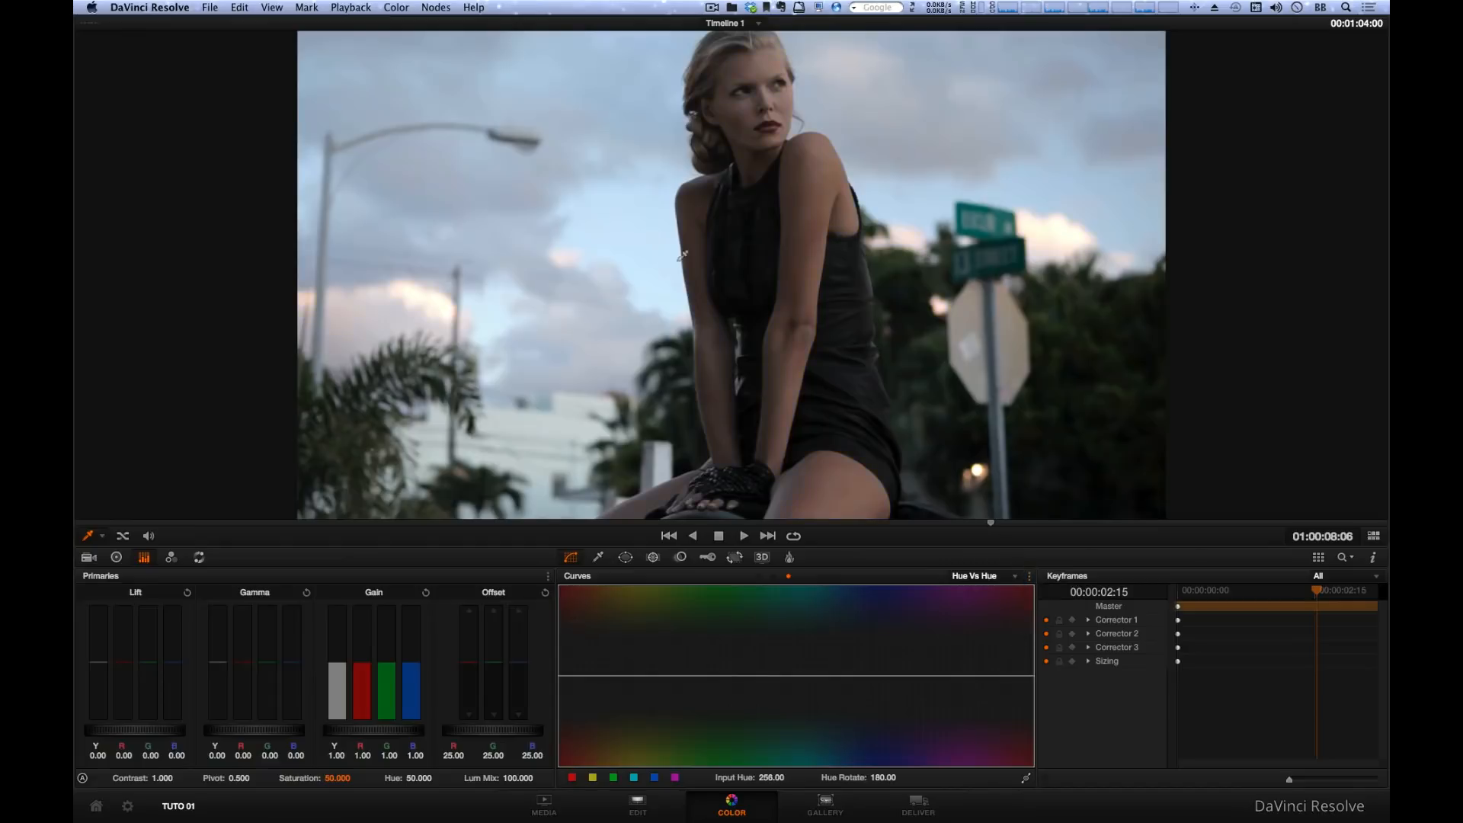
Sample the blue sky in the image and lower its Hue Vs Hue point to a hue rotation of about -149
left_click(594, 228)
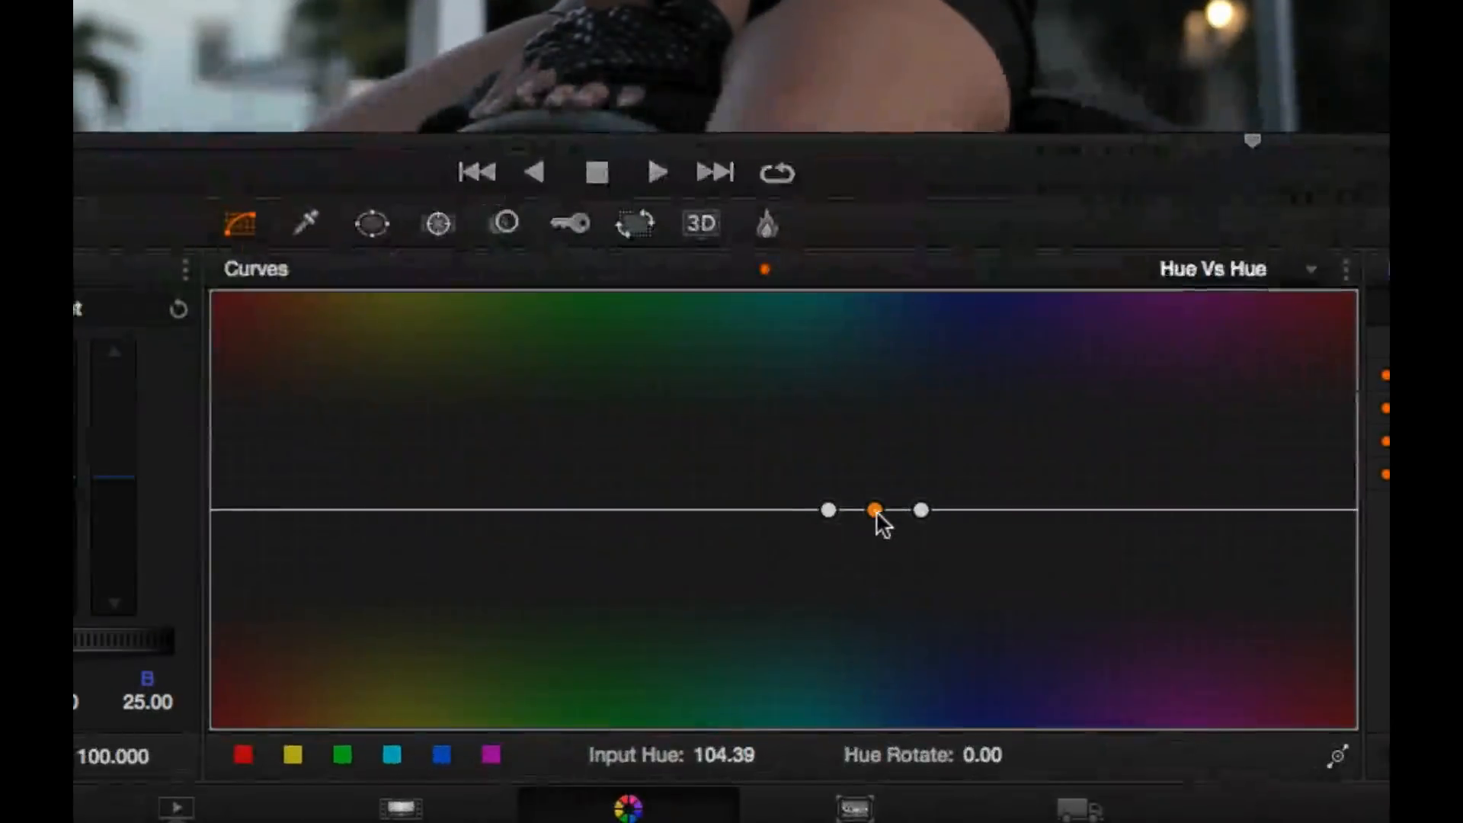
left_click_drag(876, 510, 875, 487)
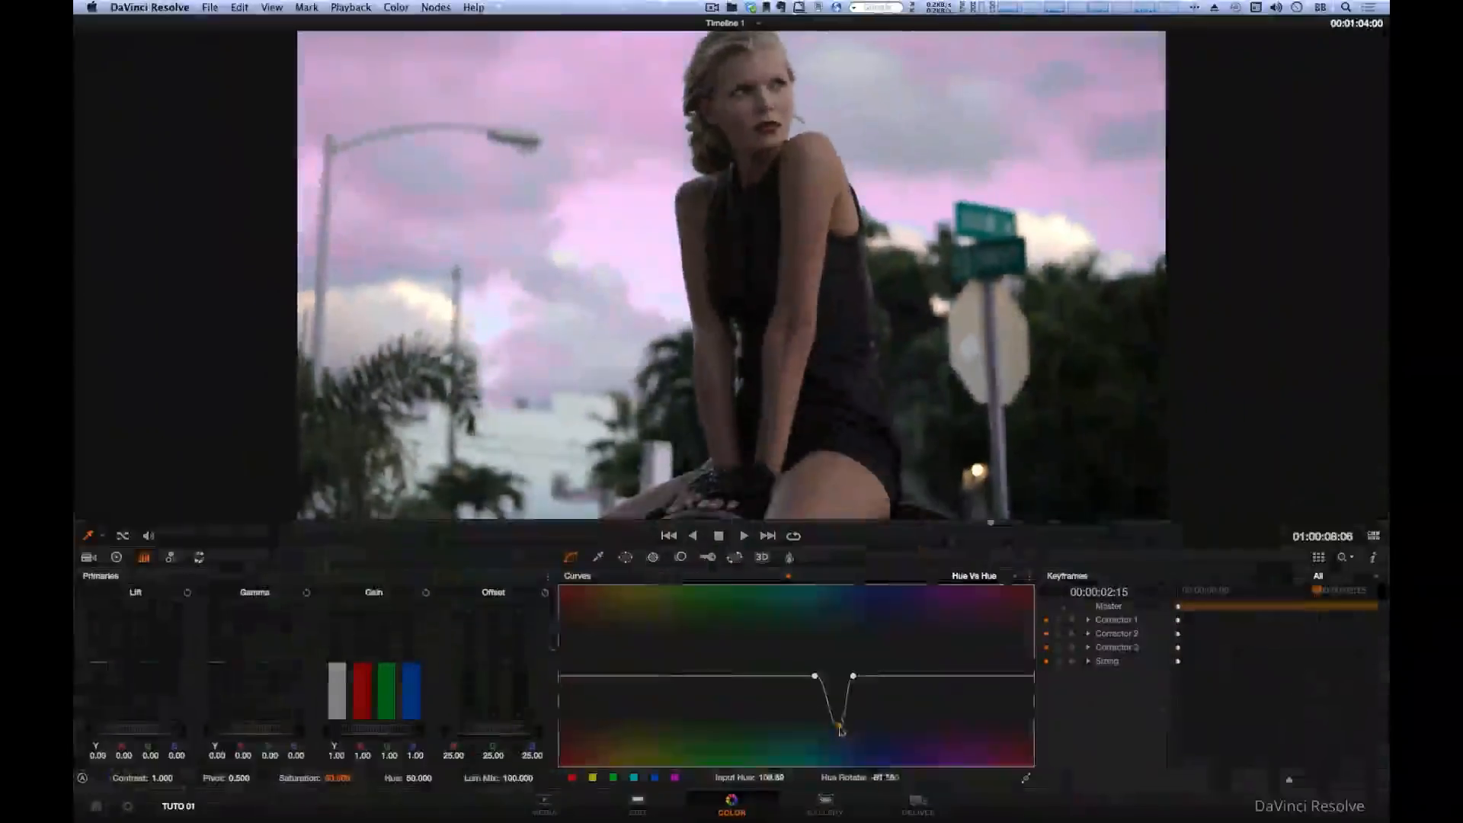
left_click_drag(842, 726, 836, 752)
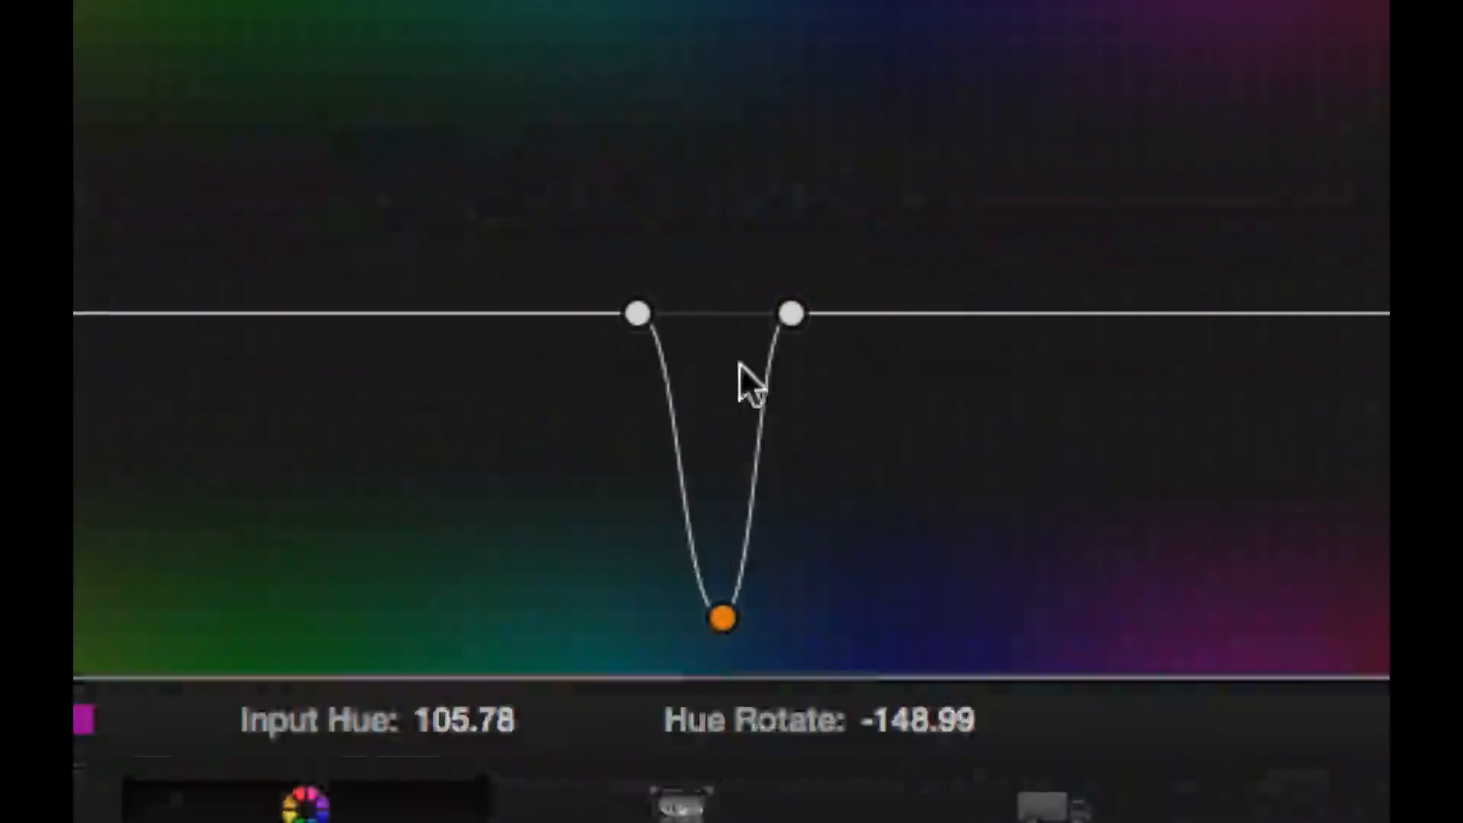
Widen the sky's affected hue range by moving the two outer points to input hues of about 80 and 154
left_click(635, 314)
left_click_drag(633, 314, 561, 310)
mouse_move(561, 308)
left_mouse_down()
mouse_move(427, 314)
mouse_move(583, 308)
left_mouse_up()
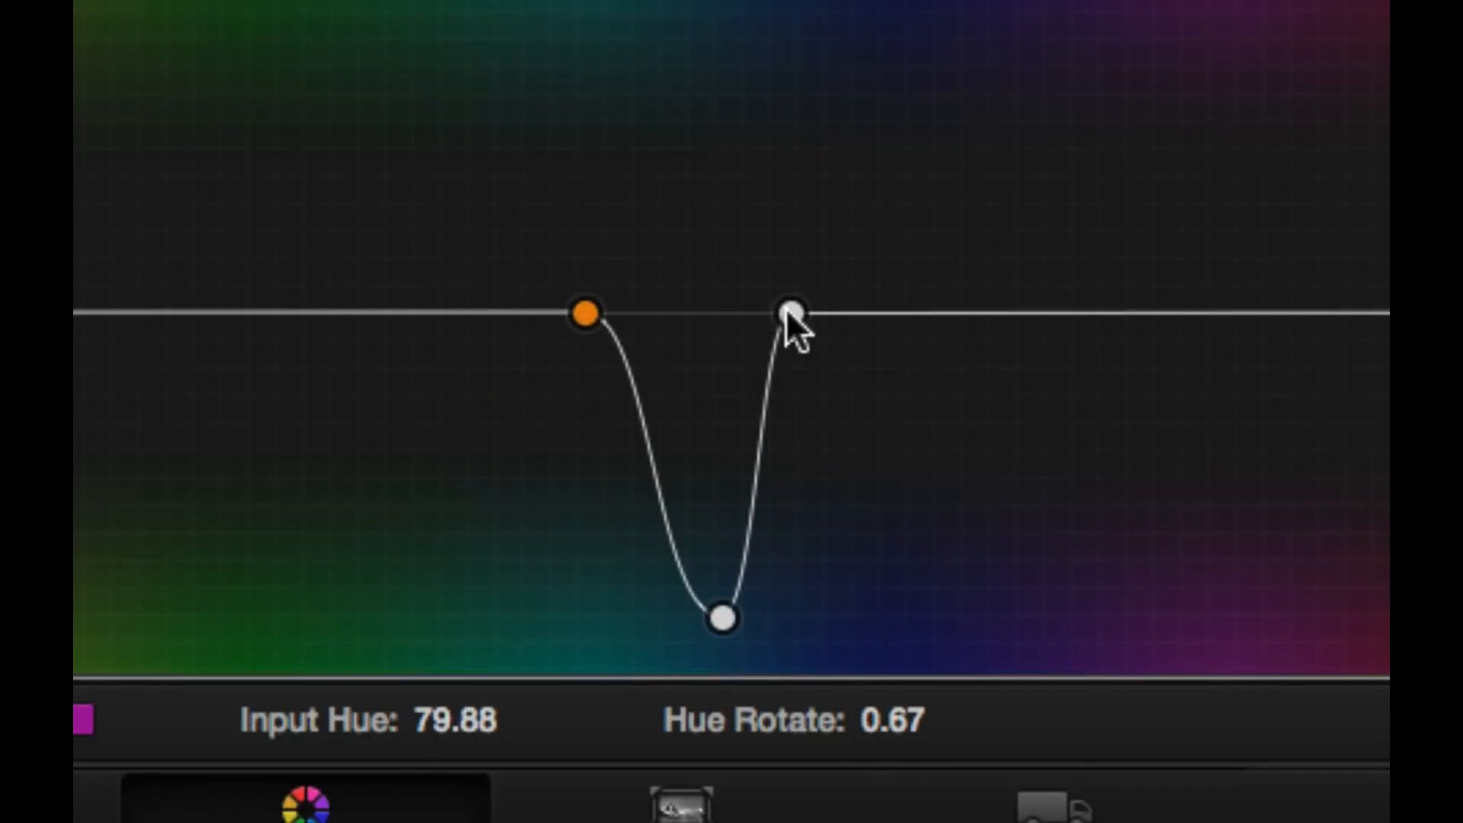
left_click(793, 310)
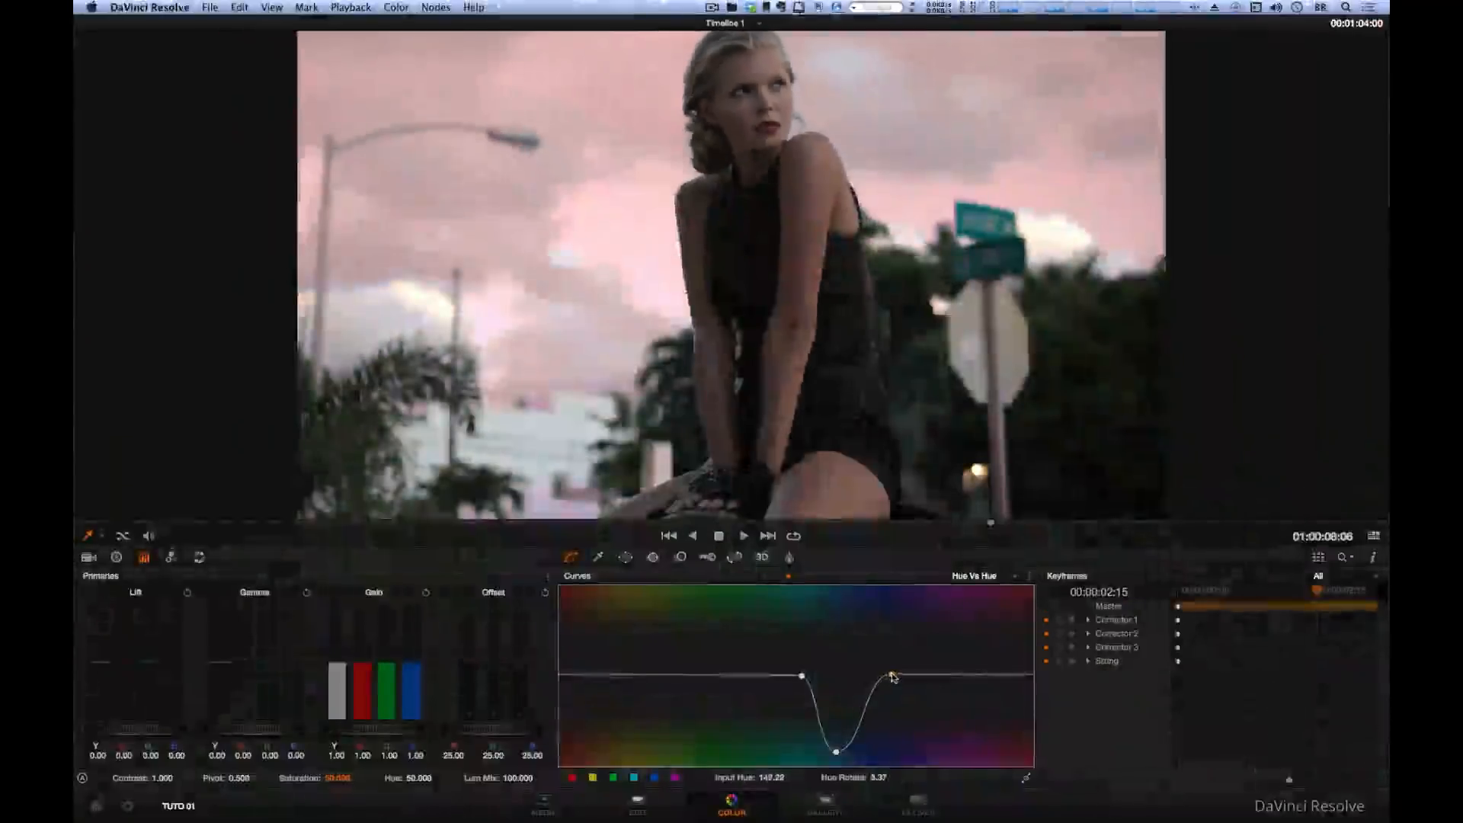
left_click_drag(895, 679, 888, 677)
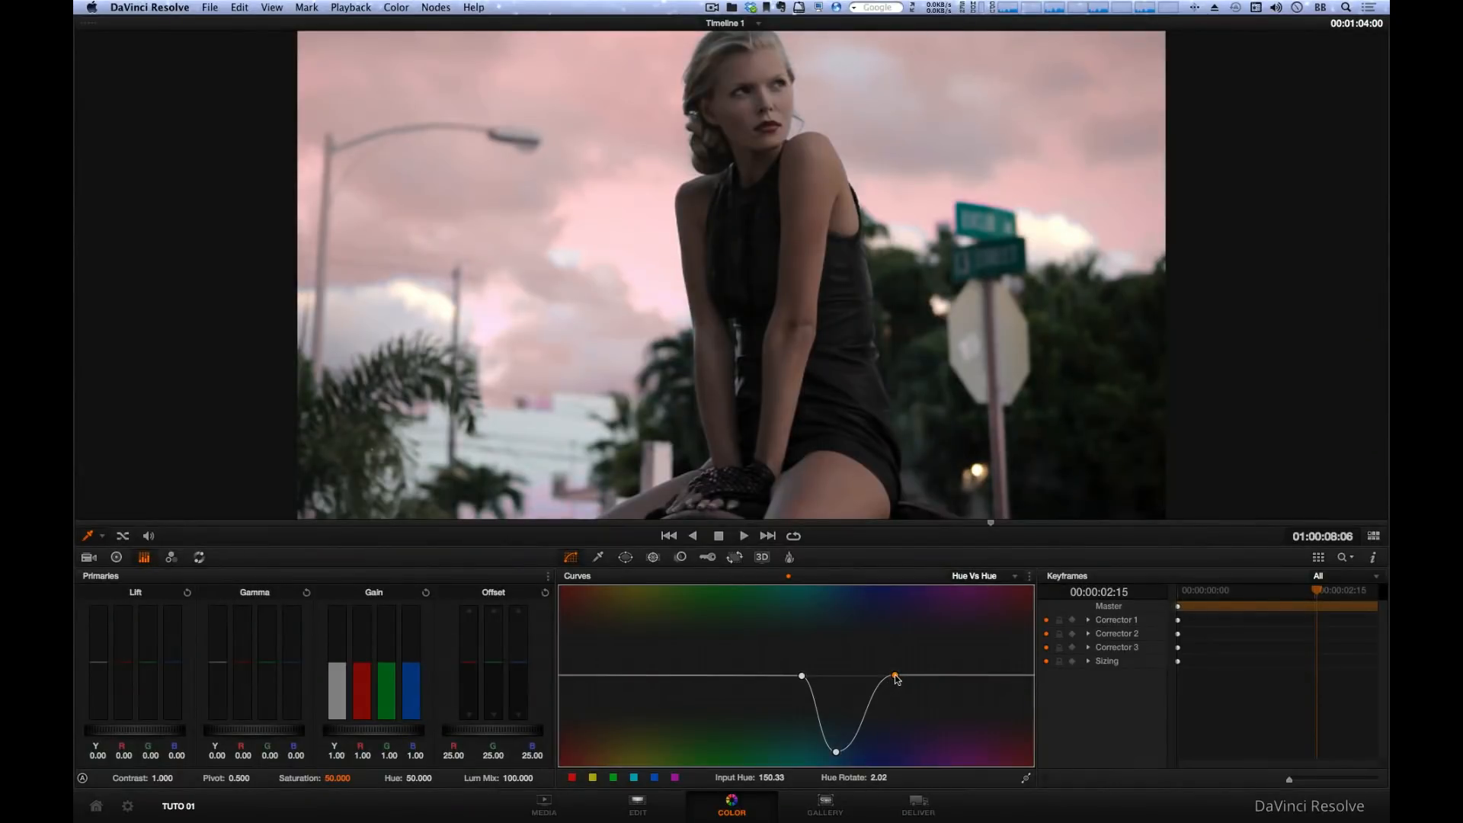
left_click_drag(898, 679, 864, 679)
left_click_drag(864, 679, 902, 677)
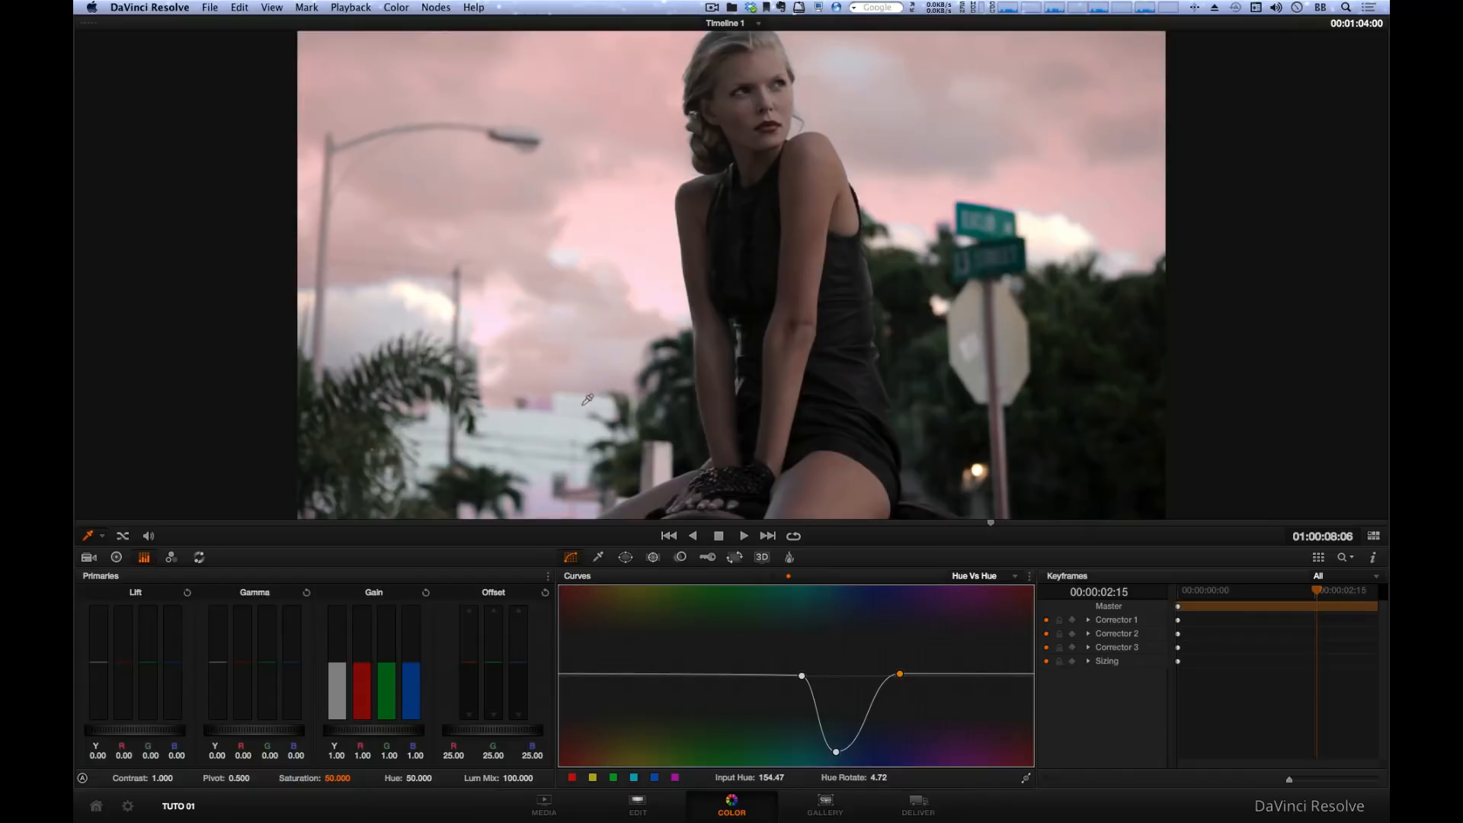
Raise the sky's middle point to a hue rotation of about 80, and reset the Hue Vs Hue curve
left_click_drag(832, 758, 839, 639)
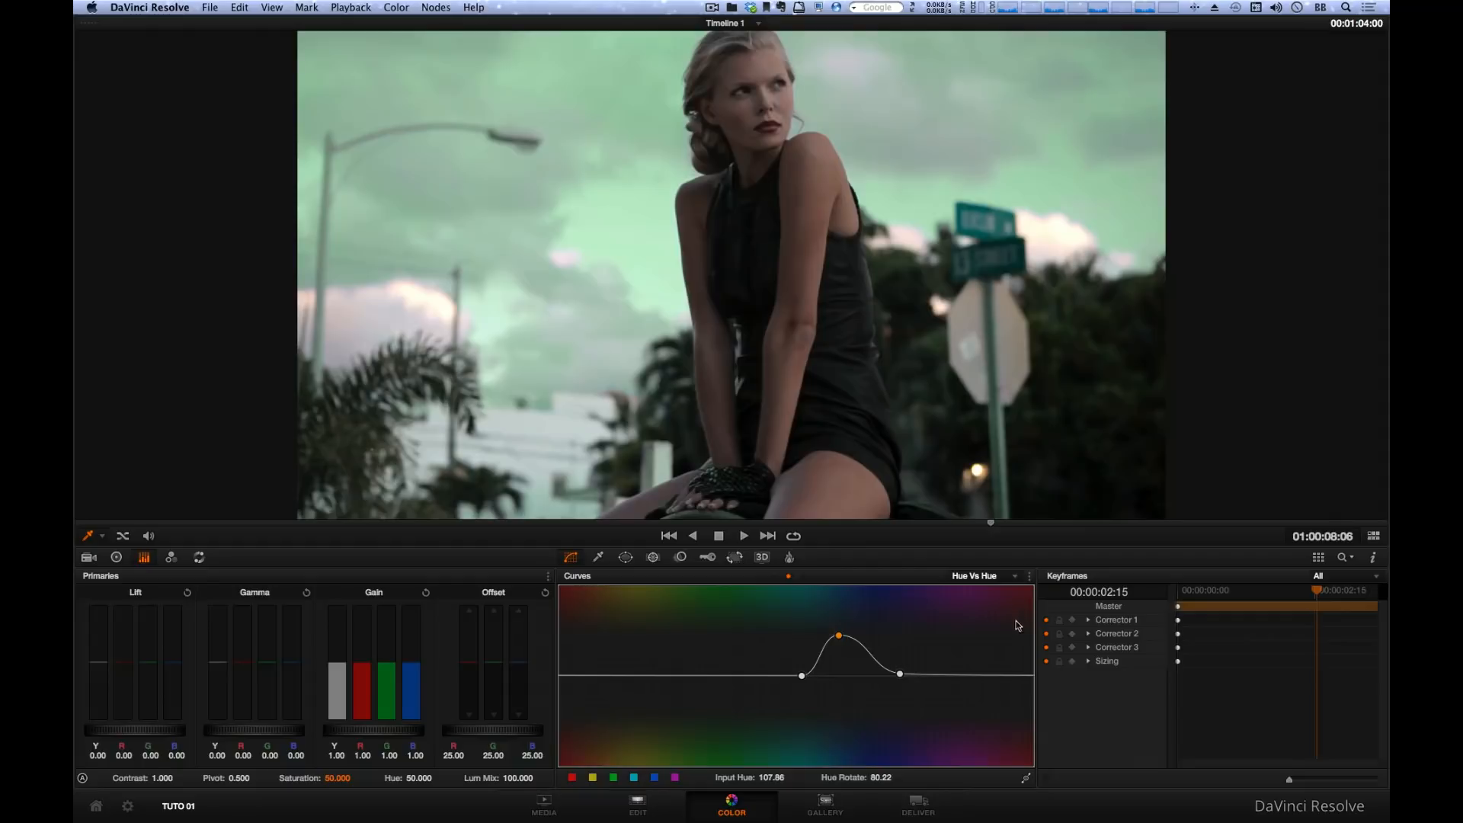
left_click(1030, 576)
left_click(1044, 599)
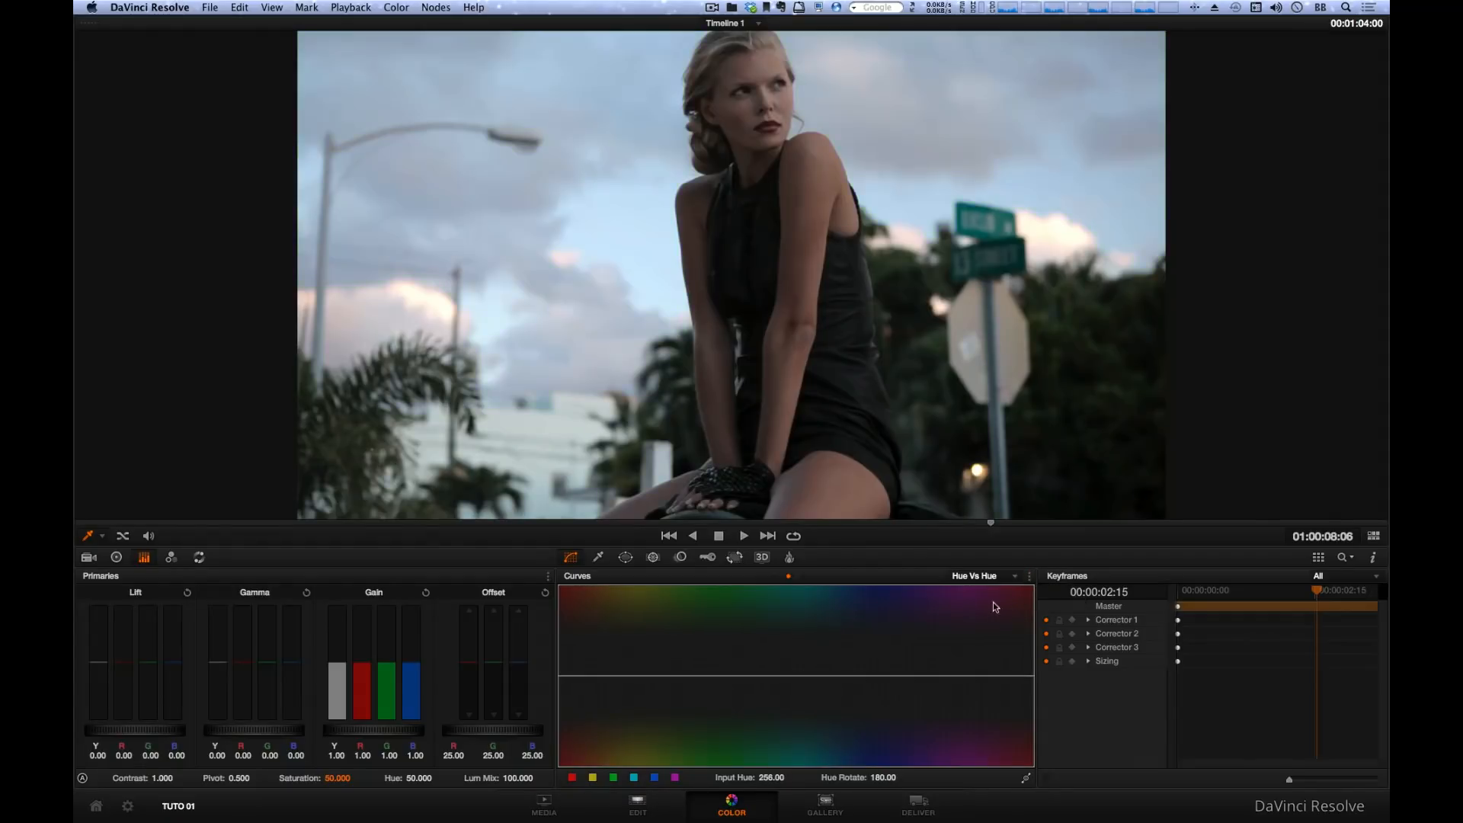
Switch the curves to Hue Vs Sat
left_click(803, 577)
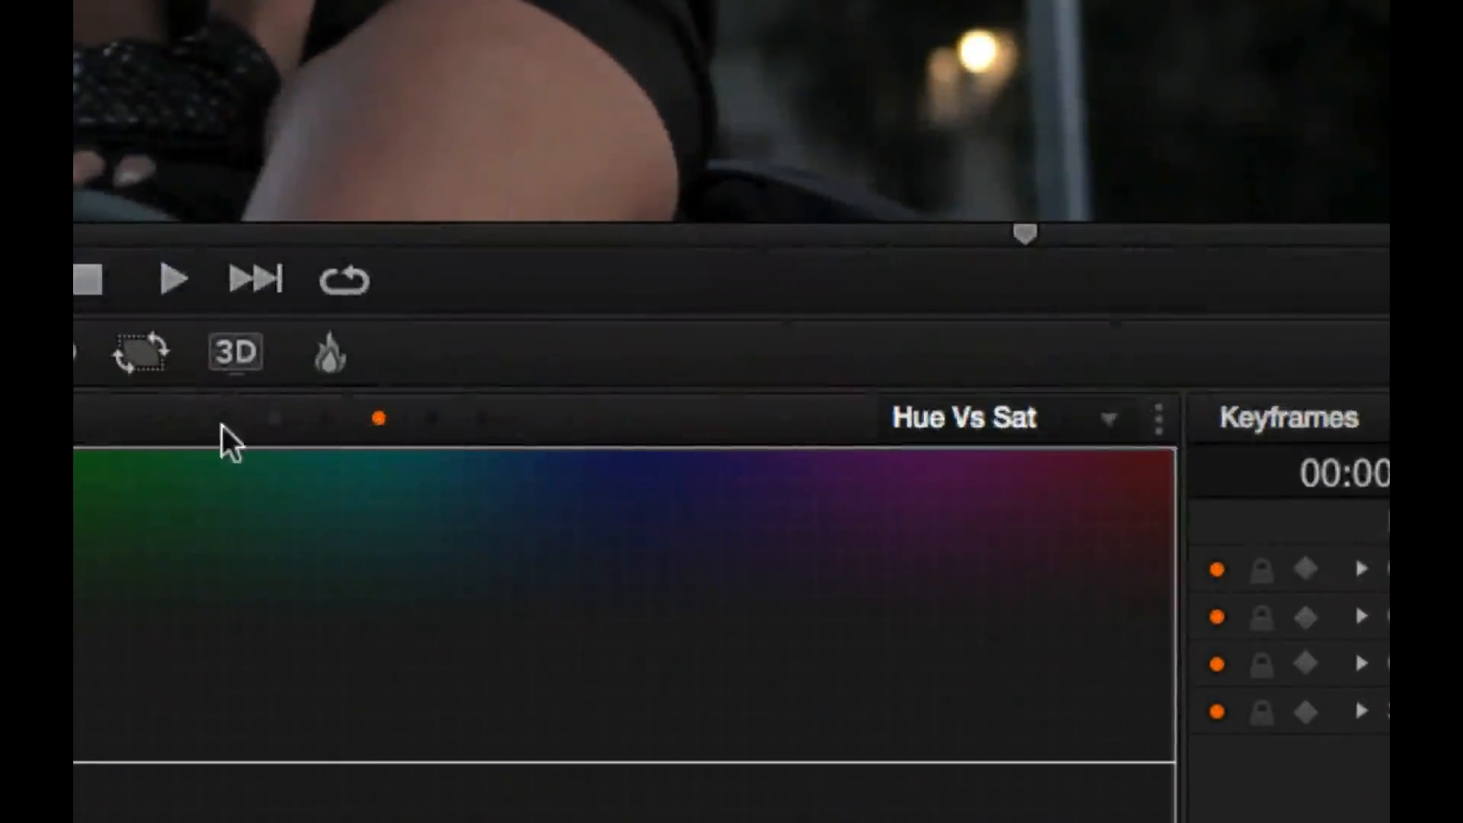
left_click(1035, 416)
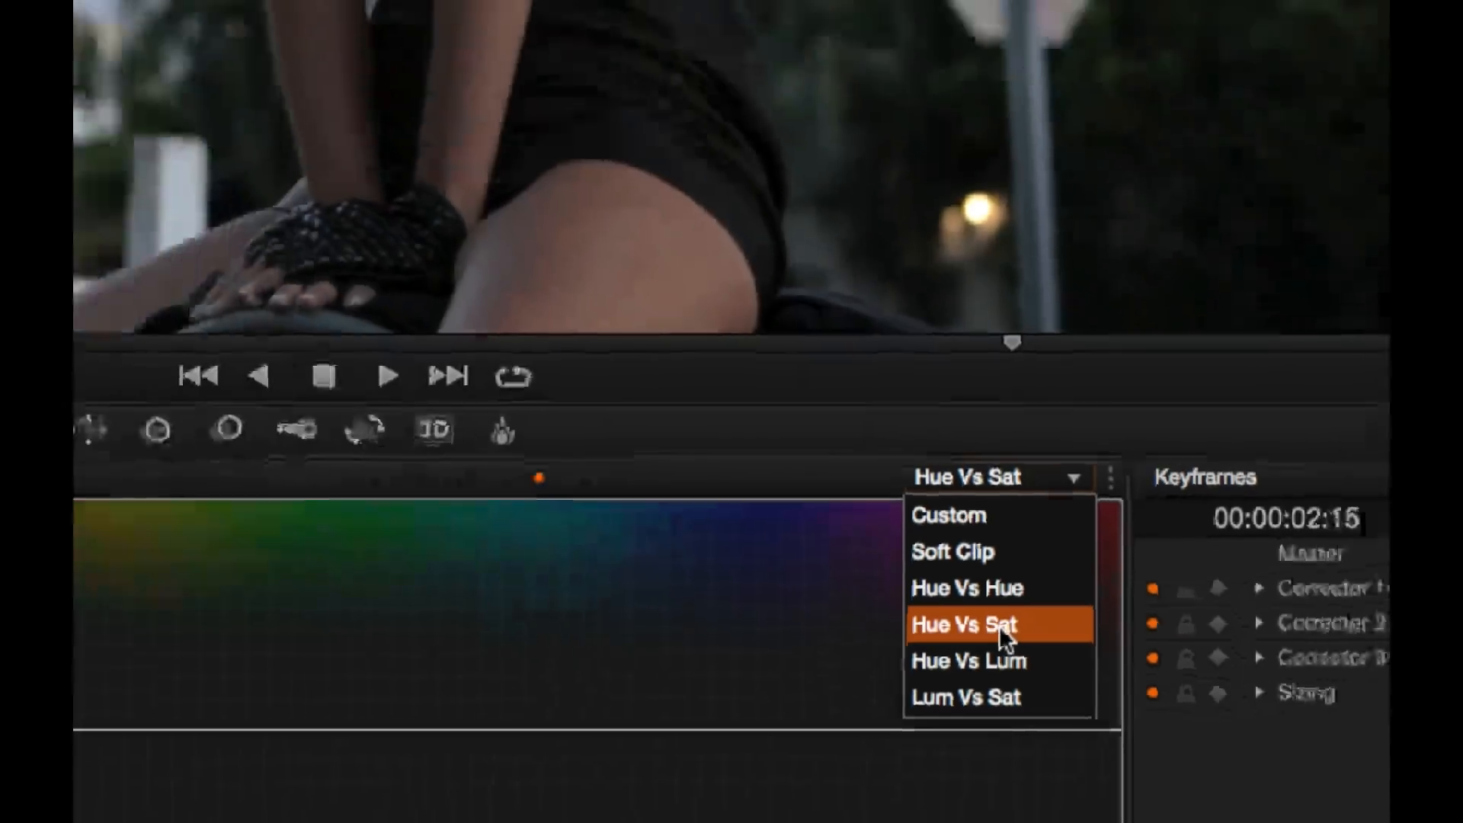
left_click(1000, 625)
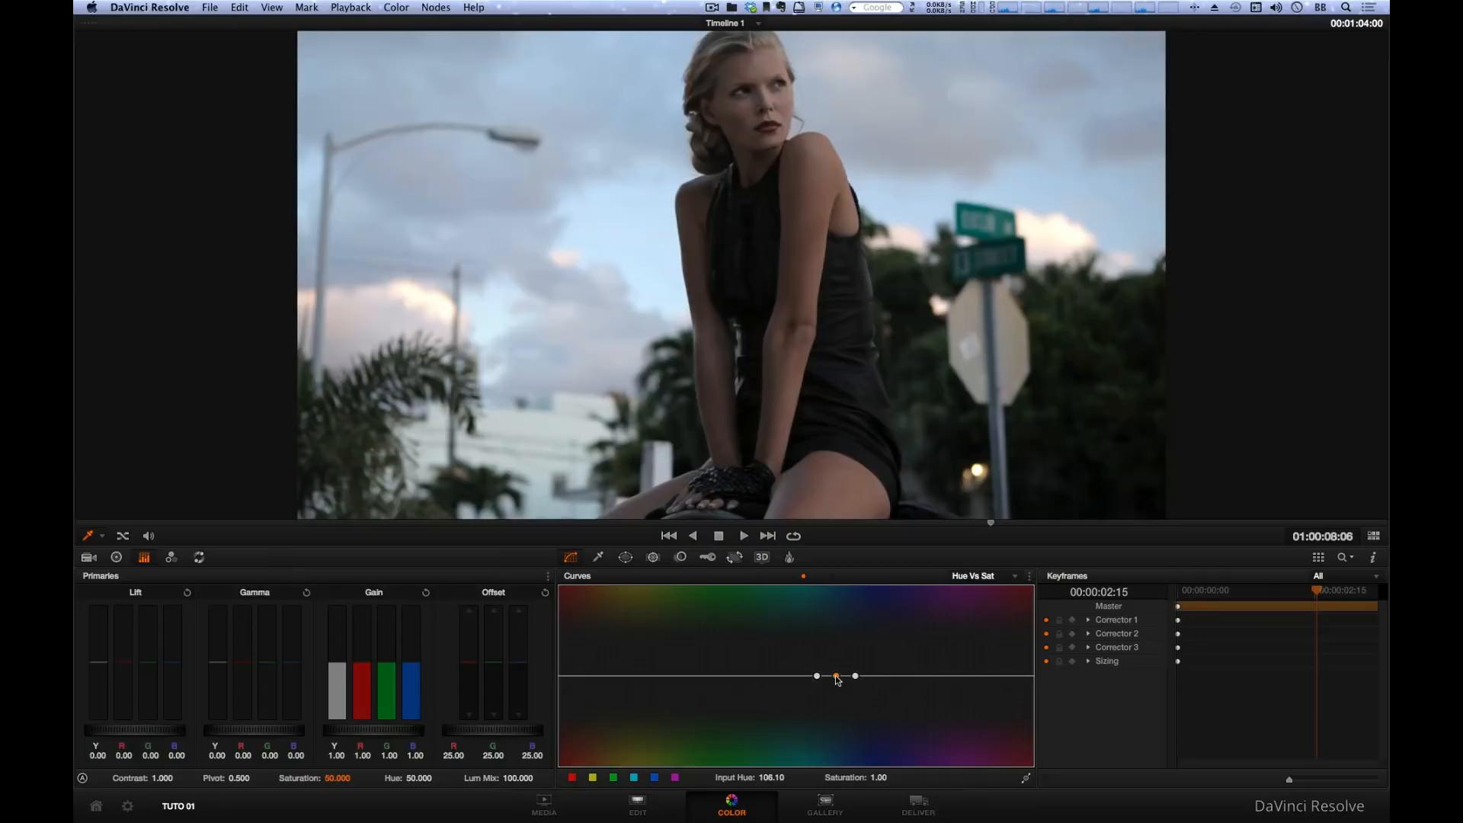
Raise and lower the sampled sky point to vary the blue saturation, and reset the Hue Vs Sat curve
left_click_drag(836, 676, 838, 624)
mouse_move(842, 697)
left_mouse_down()
mouse_move(843, 746)
mouse_move(837, 591)
mouse_move(786, 597)
mouse_move(813, 586)
mouse_move(844, 768)
mouse_move(834, 690)
left_mouse_up()
left_click(1030, 576)
left_click(1038, 594)
Lower the control point in the red hues strongly to desaturate the skin tones, and reset the Hue Vs Sat curve
left_click(580, 676)
left_click_drag(579, 675, 573, 743)
left_click(1029, 576)
left_click(1042, 596)
Lower the red hues gently to a saturation of about 0.80, and reset the Hue Vs Sat curve
mouse_move(578, 680)
left_mouse_down()
mouse_move(581, 724)
mouse_move(582, 690)
mouse_move(616, 678)
mouse_move(593, 676)
mouse_move(569, 710)
mouse_move(572, 623)
mouse_move(573, 686)
mouse_move(586, 677)
left_mouse_up()
mouse_move(572, 686)
left_mouse_down()
mouse_move(569, 707)
mouse_move(573, 694)
left_mouse_up()
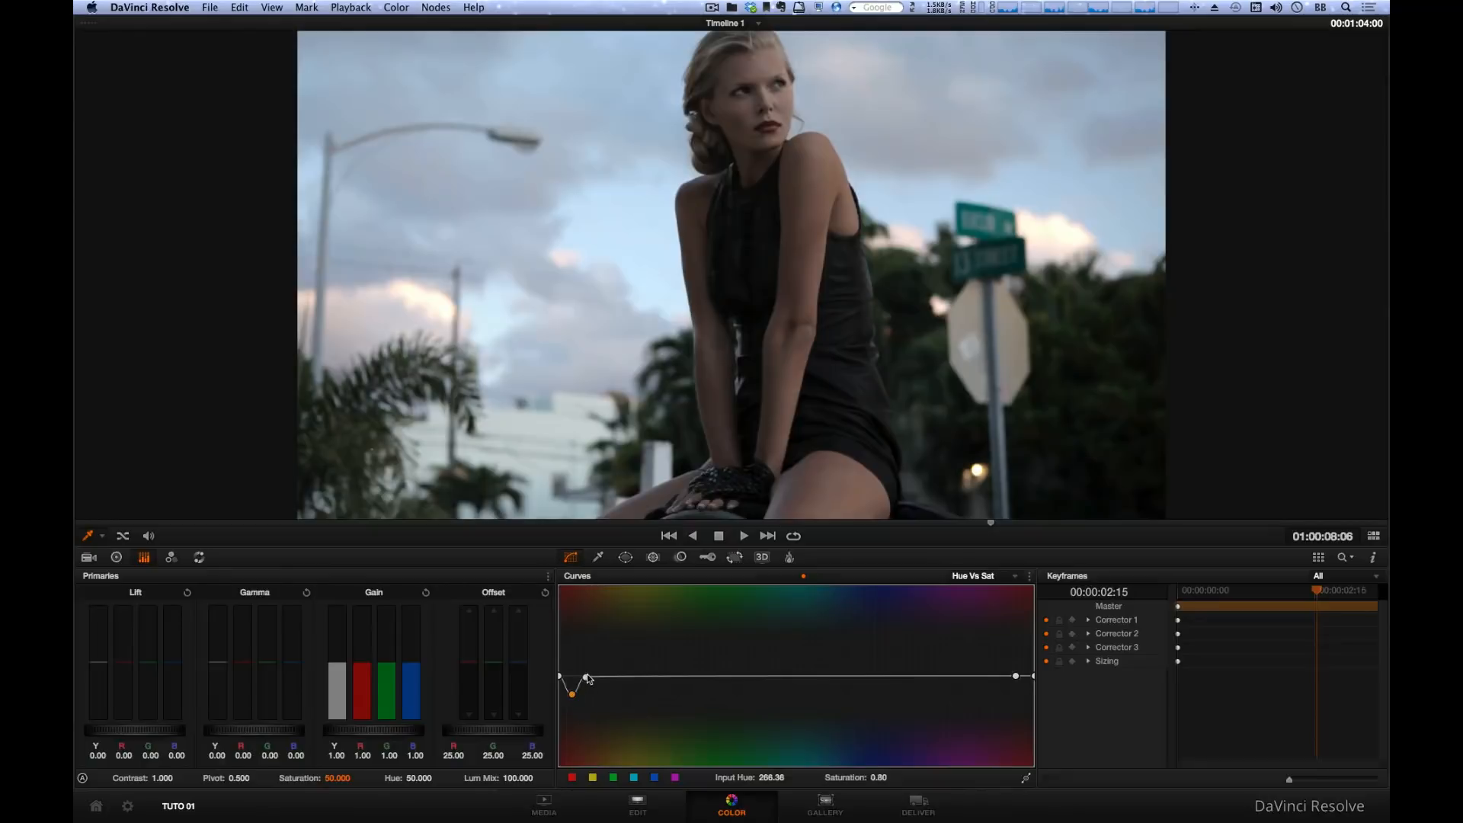
left_click(1031, 576)
left_click(1064, 586)
Sample the green street sign, lower its saturation point, and extend the blue-side outer point to an input hue of about 129
left_click(1003, 220)
left_click_drag(800, 676, 797, 716)
left_click_drag(798, 717, 796, 728)
left_click_drag(814, 677, 866, 675)
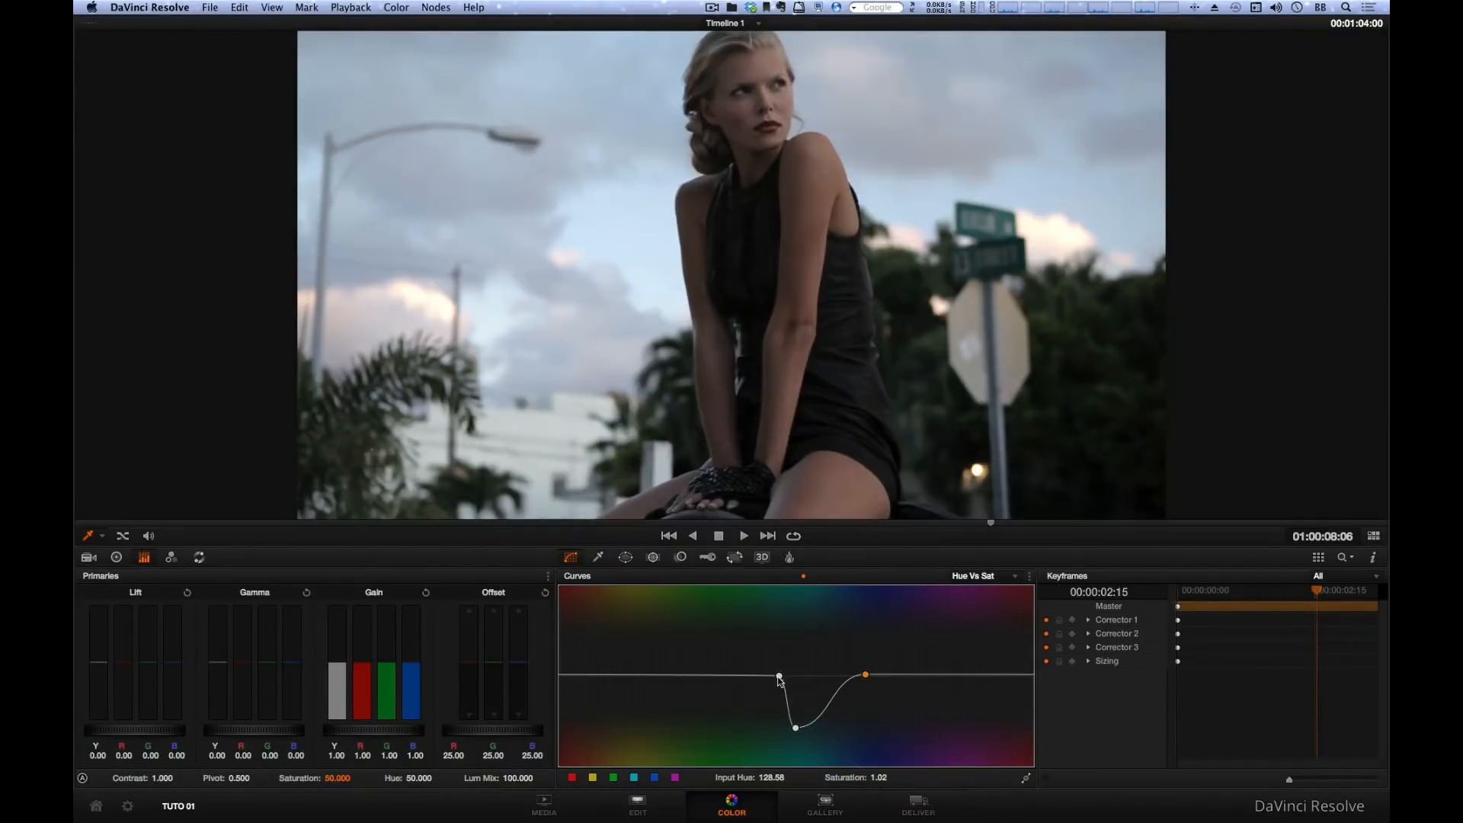
Vary the sign's green-side outer point and lowered middle point to compare hue ranges, and reset the Hue Vs Sat curve
left_click_drag(779, 676, 745, 677)
left_click_drag(739, 677, 745, 677)
left_click_drag(747, 677, 732, 677)
mouse_move(794, 728)
left_mouse_down()
mouse_move(757, 743)
mouse_move(783, 747)
left_mouse_up()
left_click_drag(729, 677, 773, 679)
left_click_drag(784, 748, 798, 678)
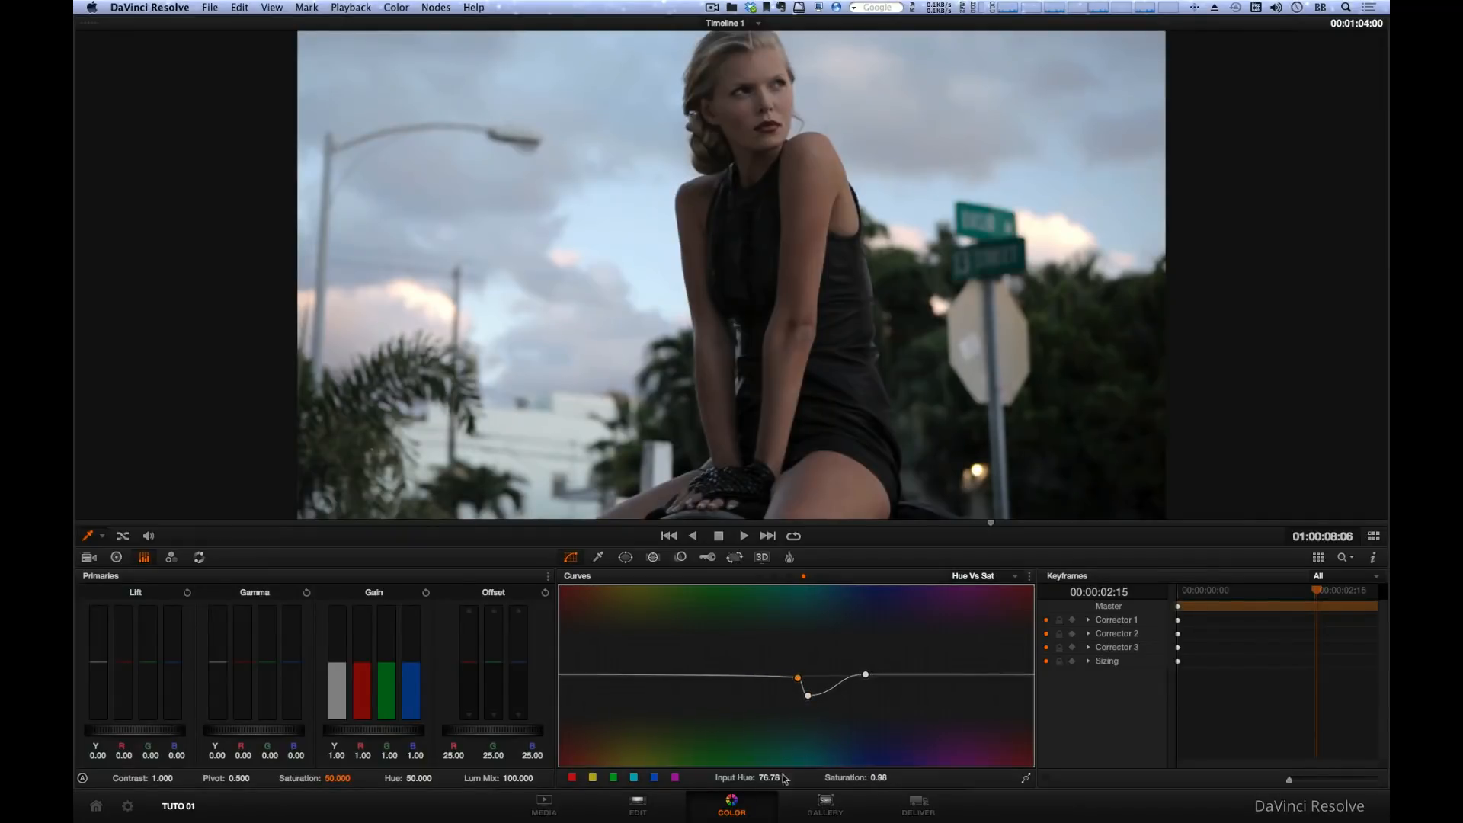
left_click(1028, 577)
left_click(1038, 593)
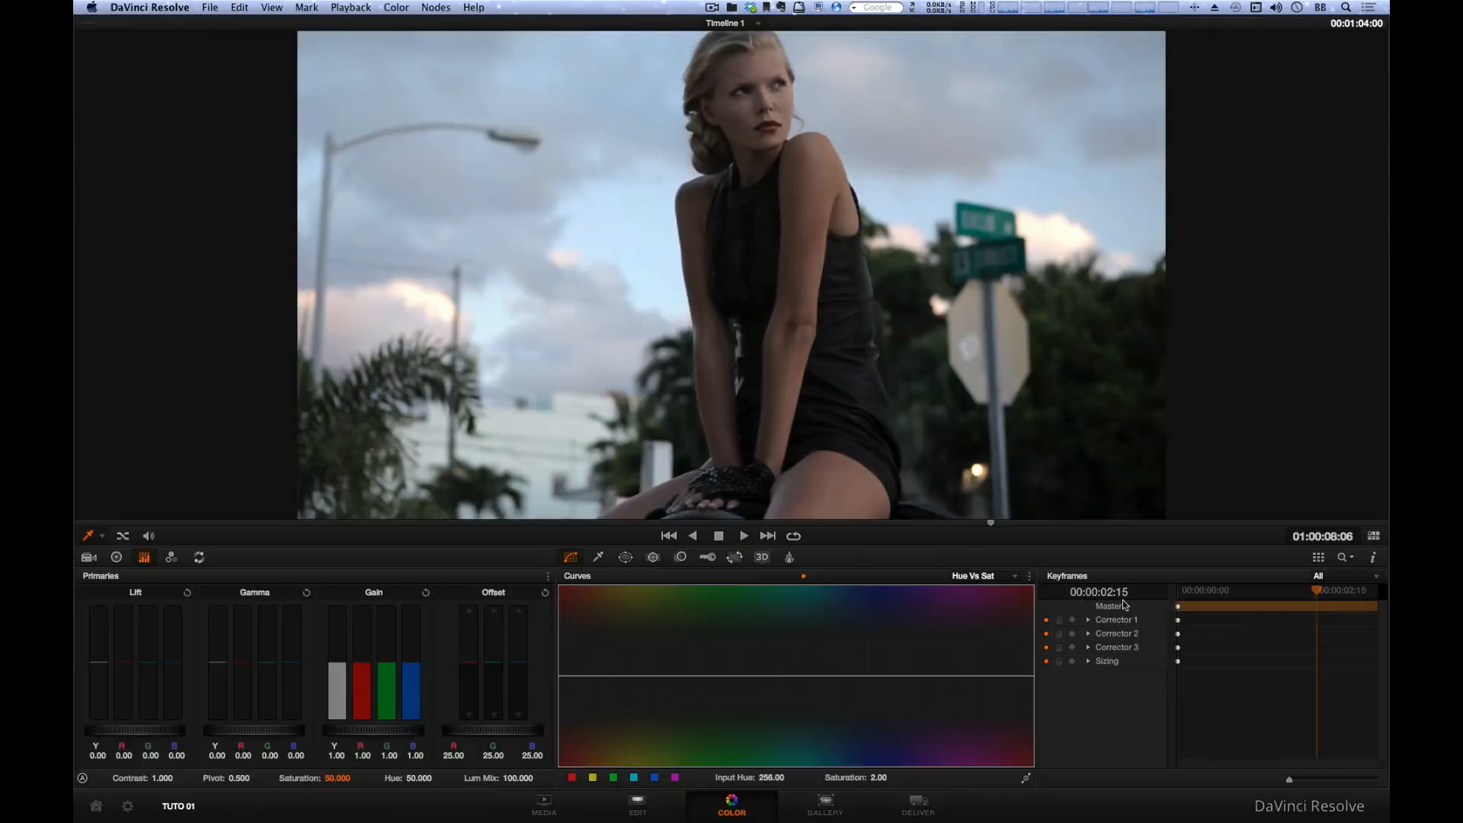
Sample the sky on the Hue Vs Lum curve, extend its outer point towards magenta, and lower the middle point to a lum gain of about 0.73
left_click(819, 577)
left_click(645, 250)
left_click_drag(836, 679, 959, 684)
left_click_drag(833, 707, 836, 700)
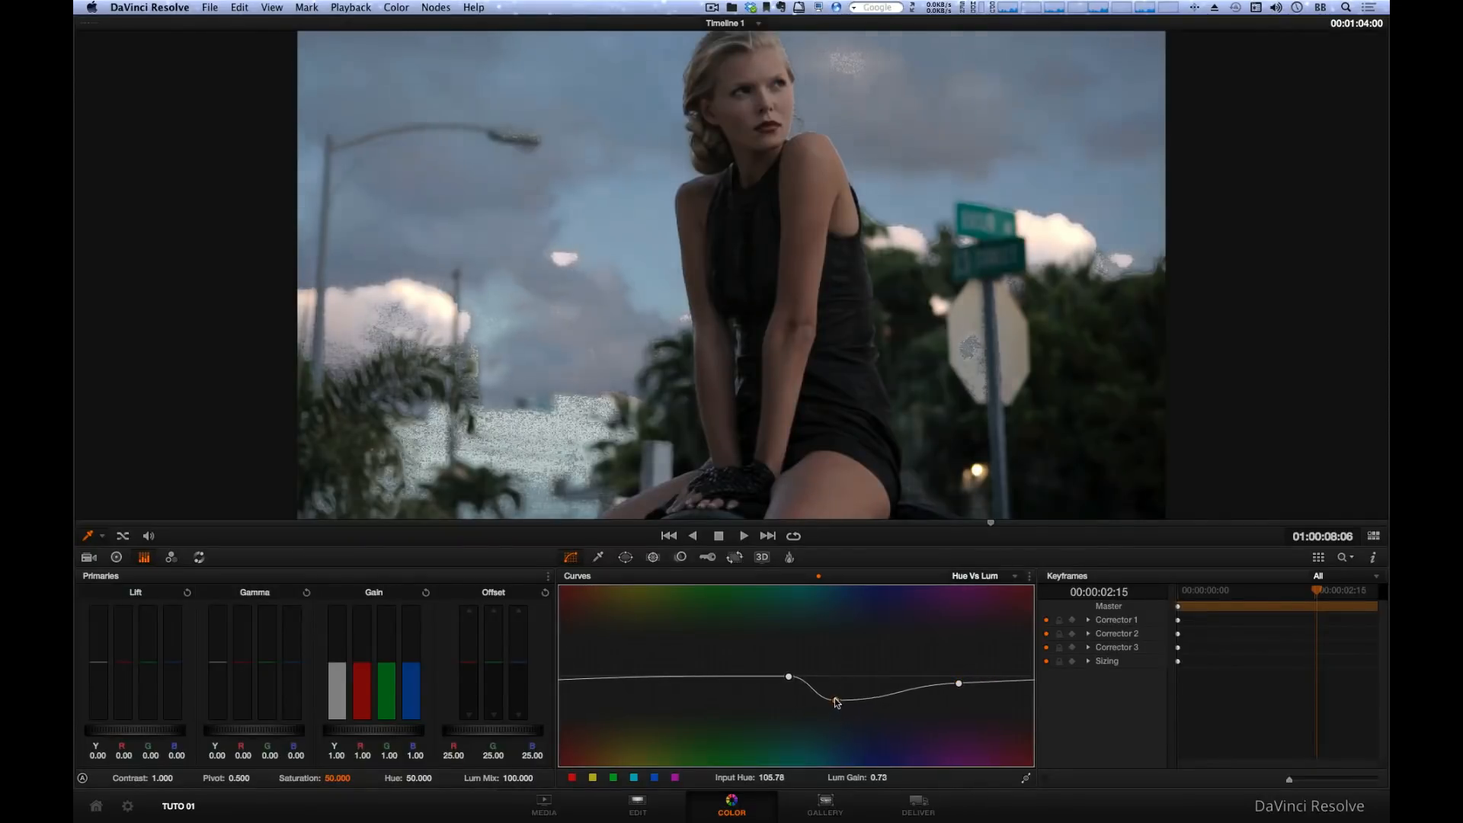
Level the Hue Vs Lum outer point at a gain of 1.00, narrow the sky's hue range, and set the middle point to about 0.86
left_click_drag(959, 684, 961, 676)
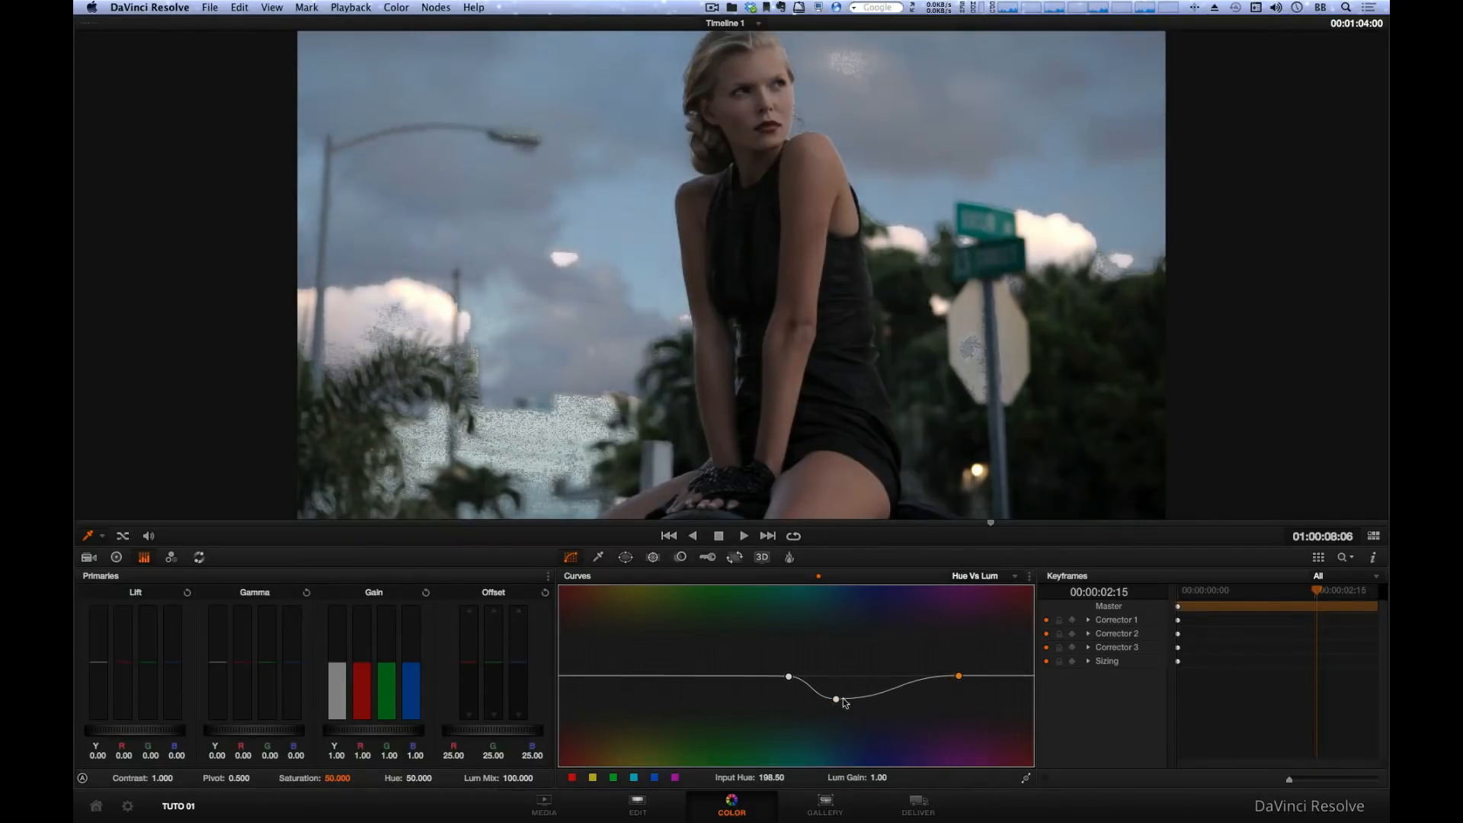
left_click_drag(836, 699, 839, 693)
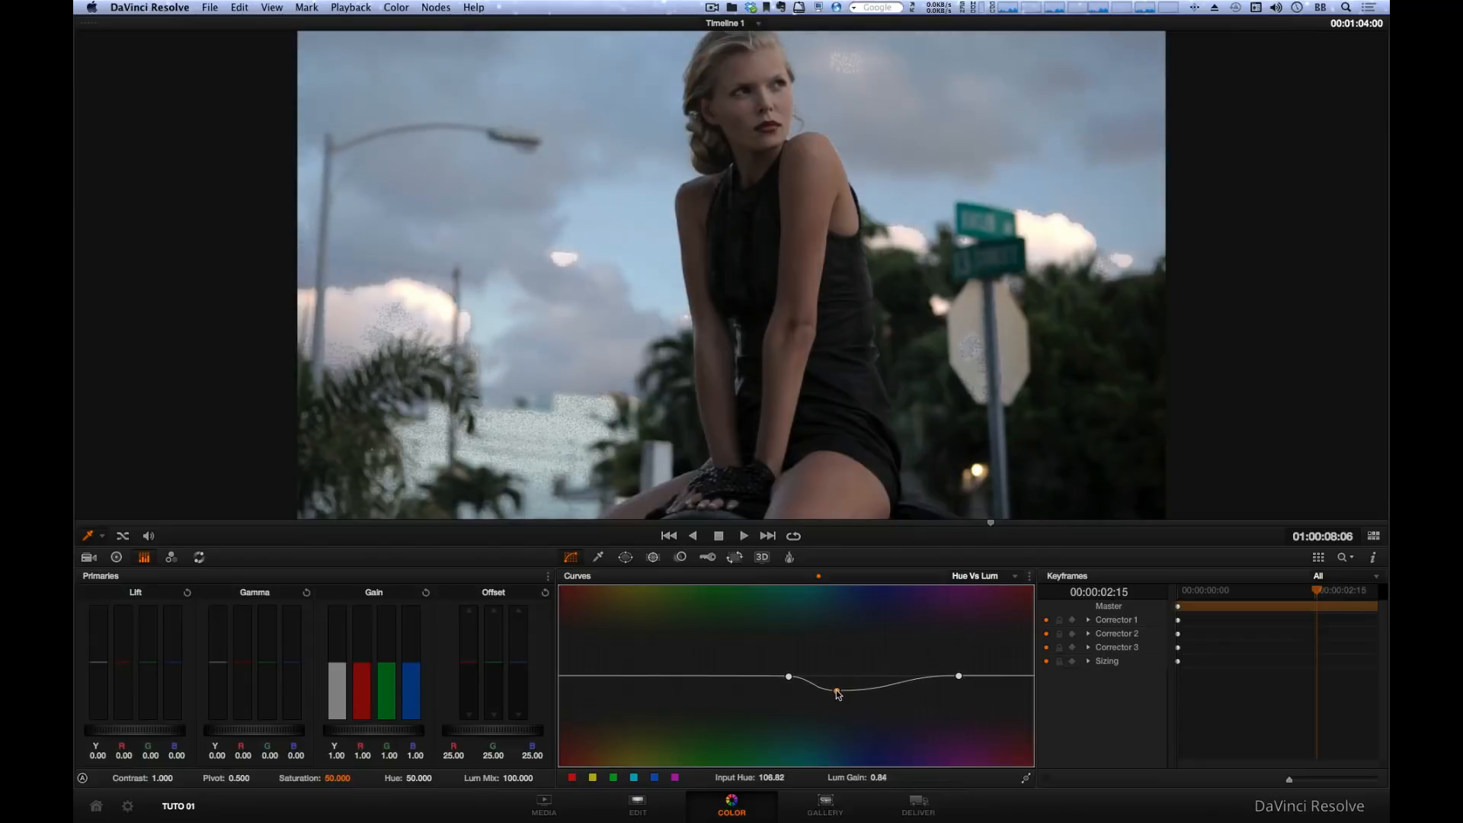
left_click_drag(961, 677, 928, 678)
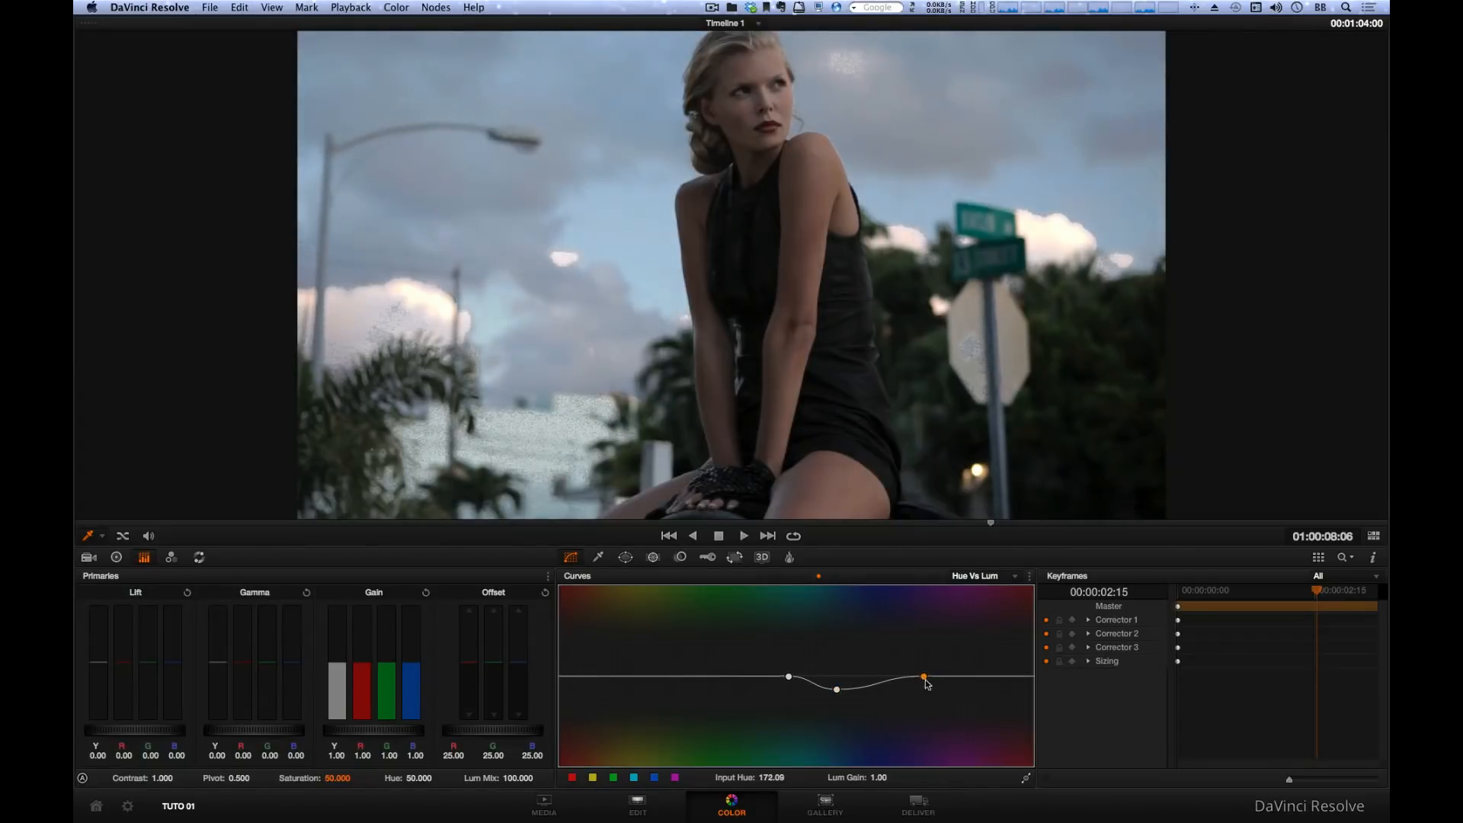
mouse_move(842, 691)
left_mouse_down()
mouse_move(921, 677)
mouse_move(841, 690)
left_mouse_up()
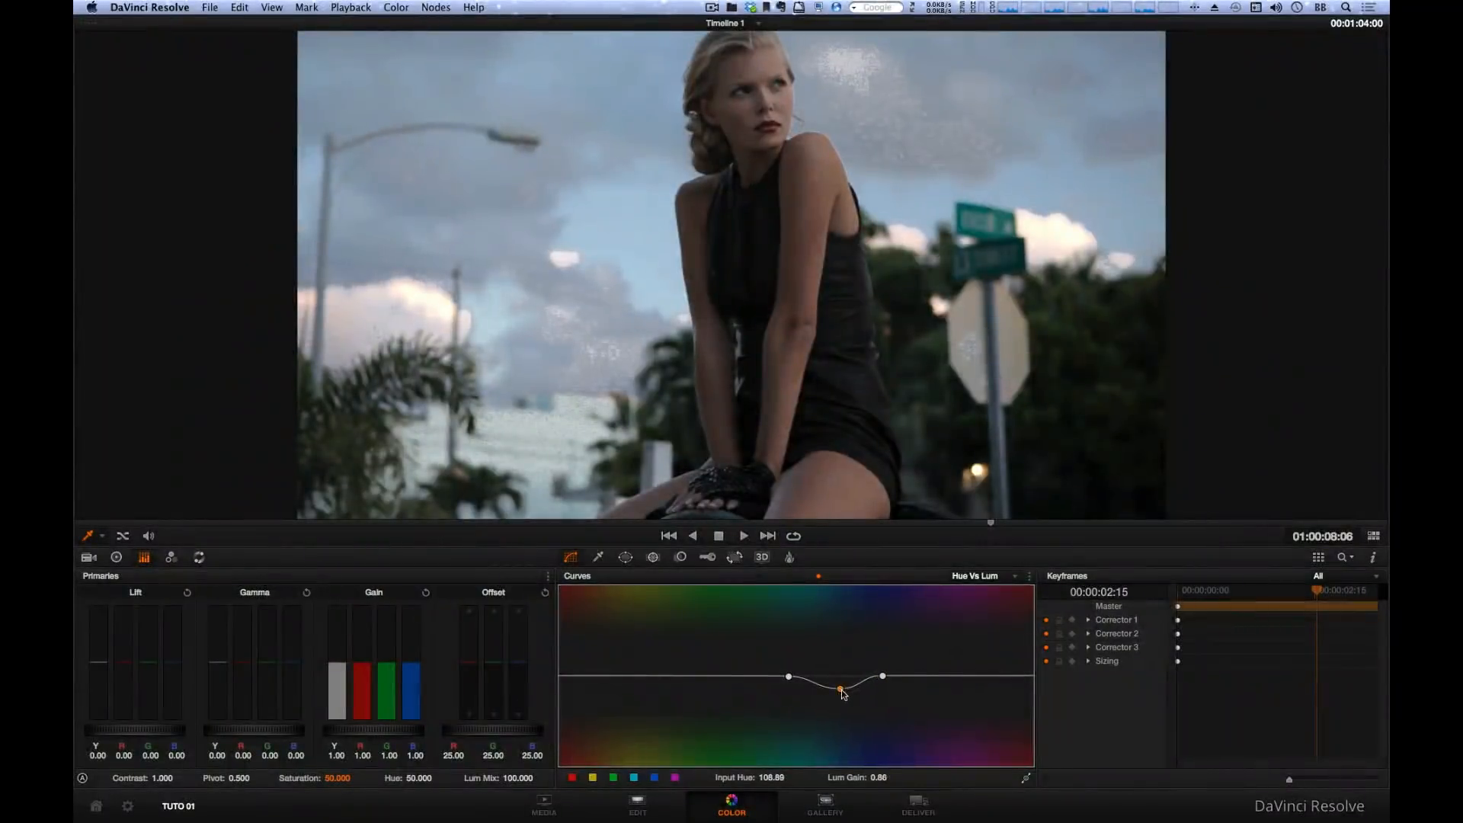
View the Custom and Soft Clip curves, and return to the Hue Vs Lum curve
left_click(757, 577)
left_click(773, 578)
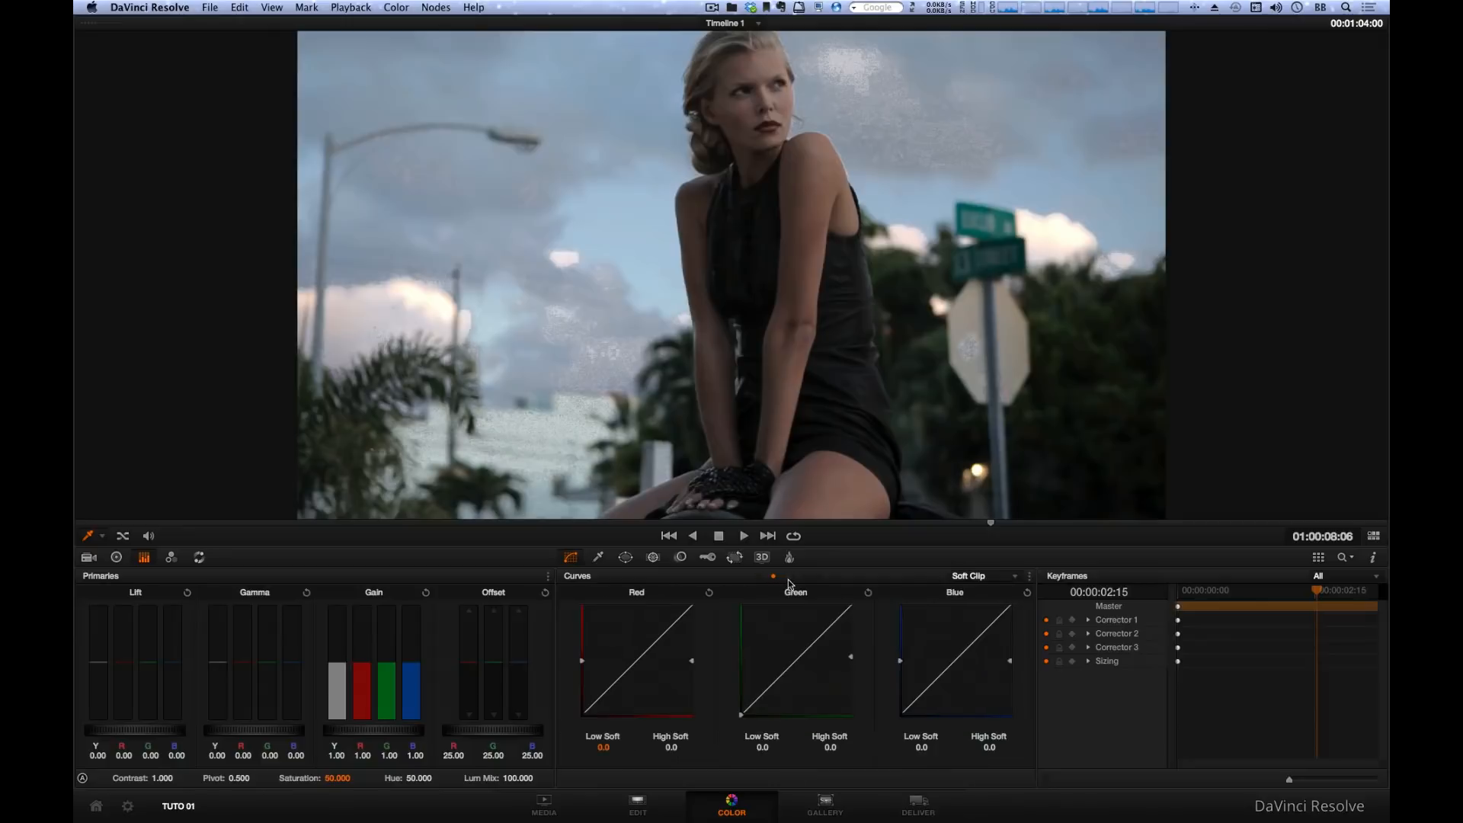
left_click(758, 577)
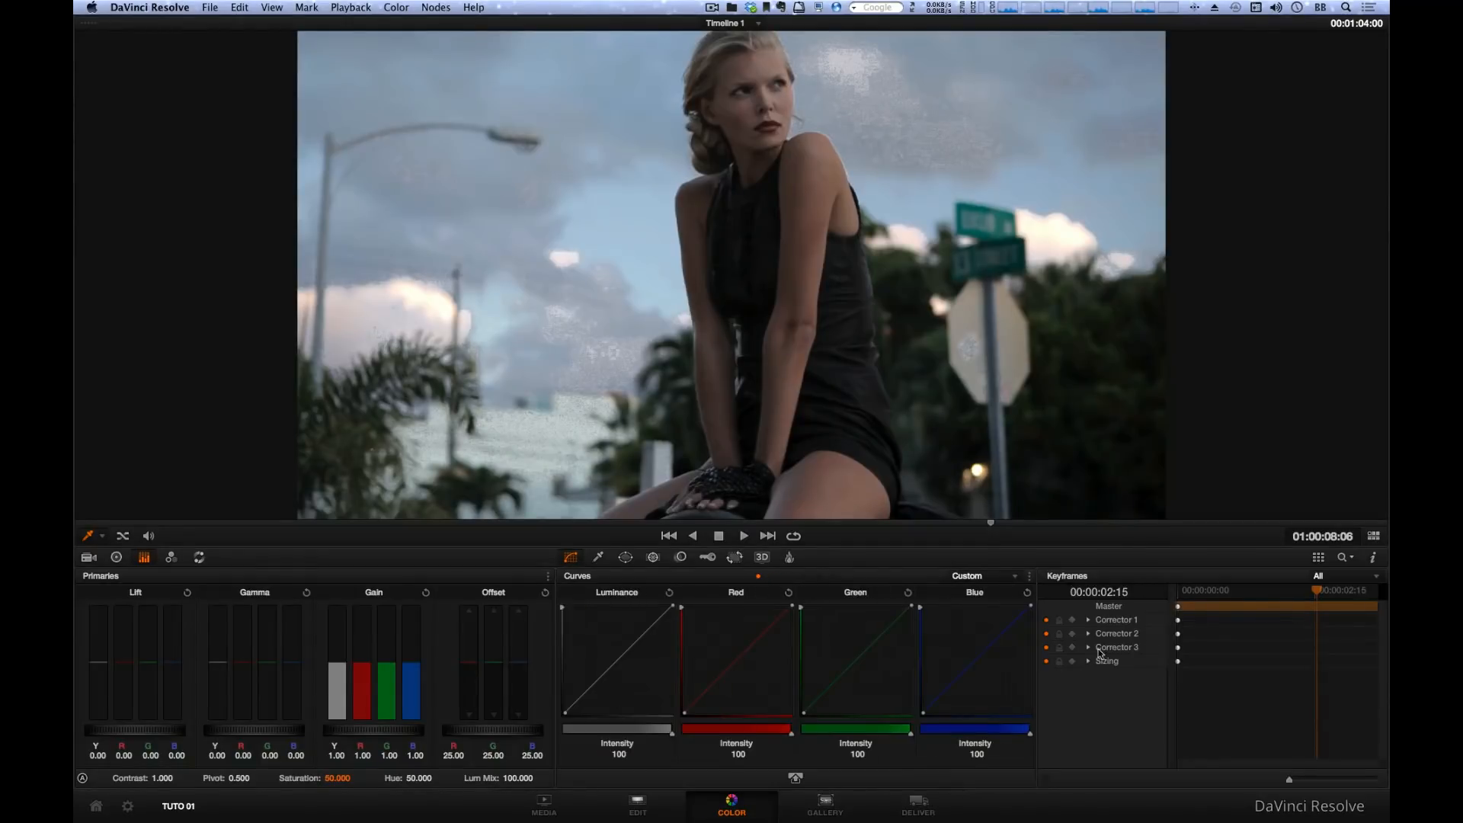
left_click(806, 577)
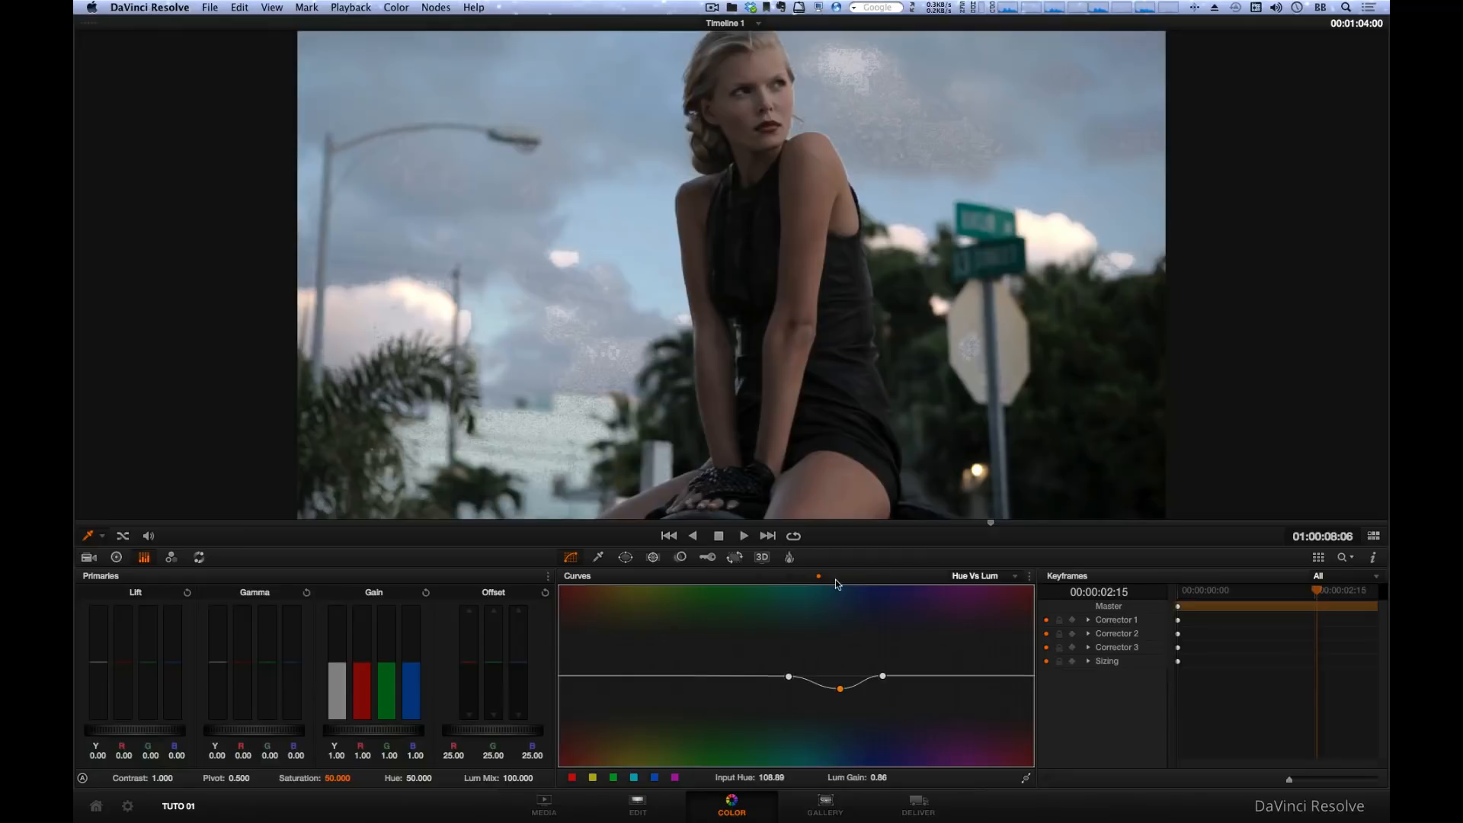
Raise a Lum Vs Sat point in the brighter tones to a saturation of about 1.45, and reset the curve
left_click(834, 577)
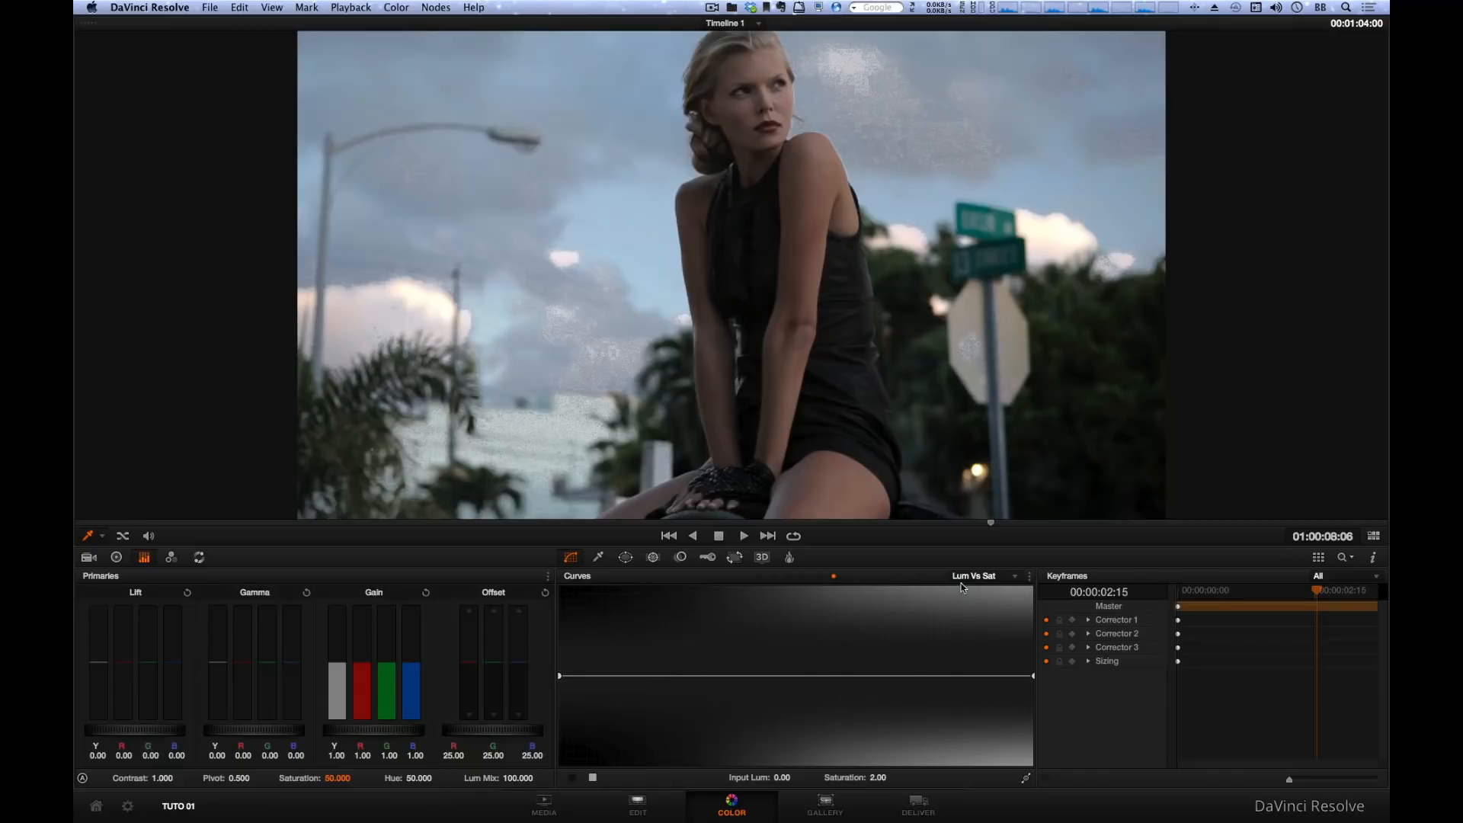
left_click_drag(919, 676, 877, 637)
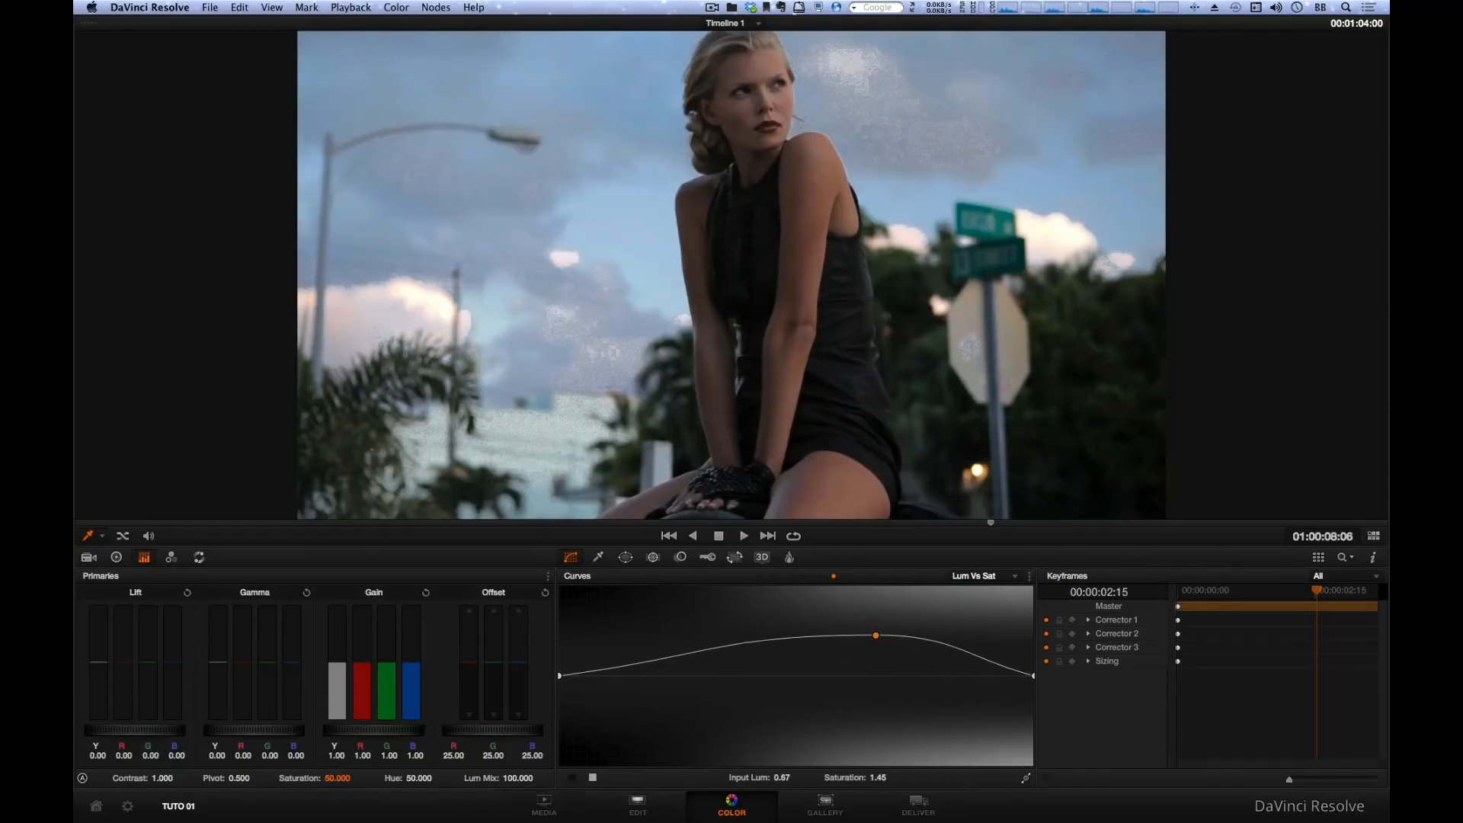
left_click(1029, 576)
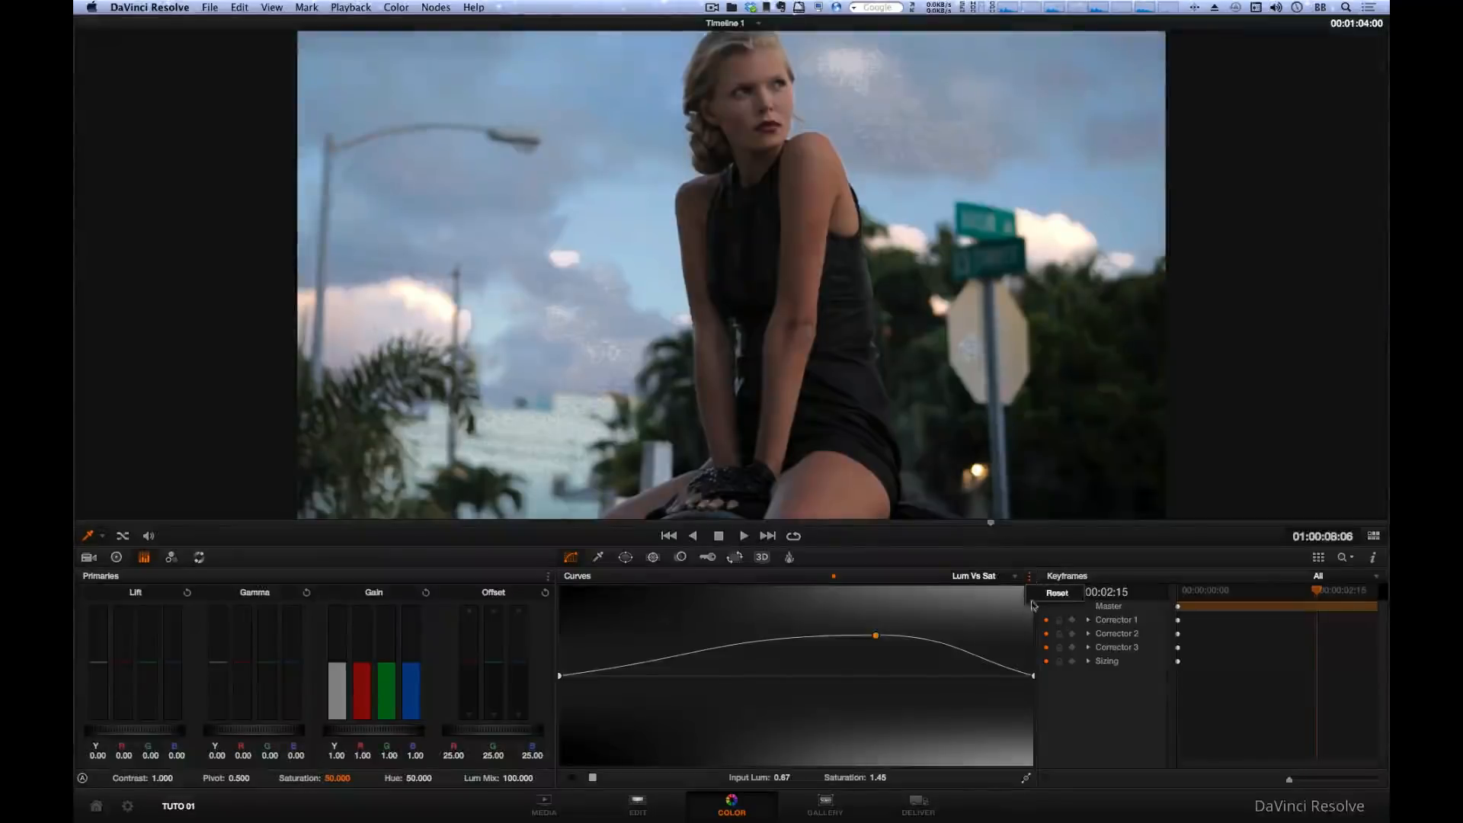
left_click(1056, 598)
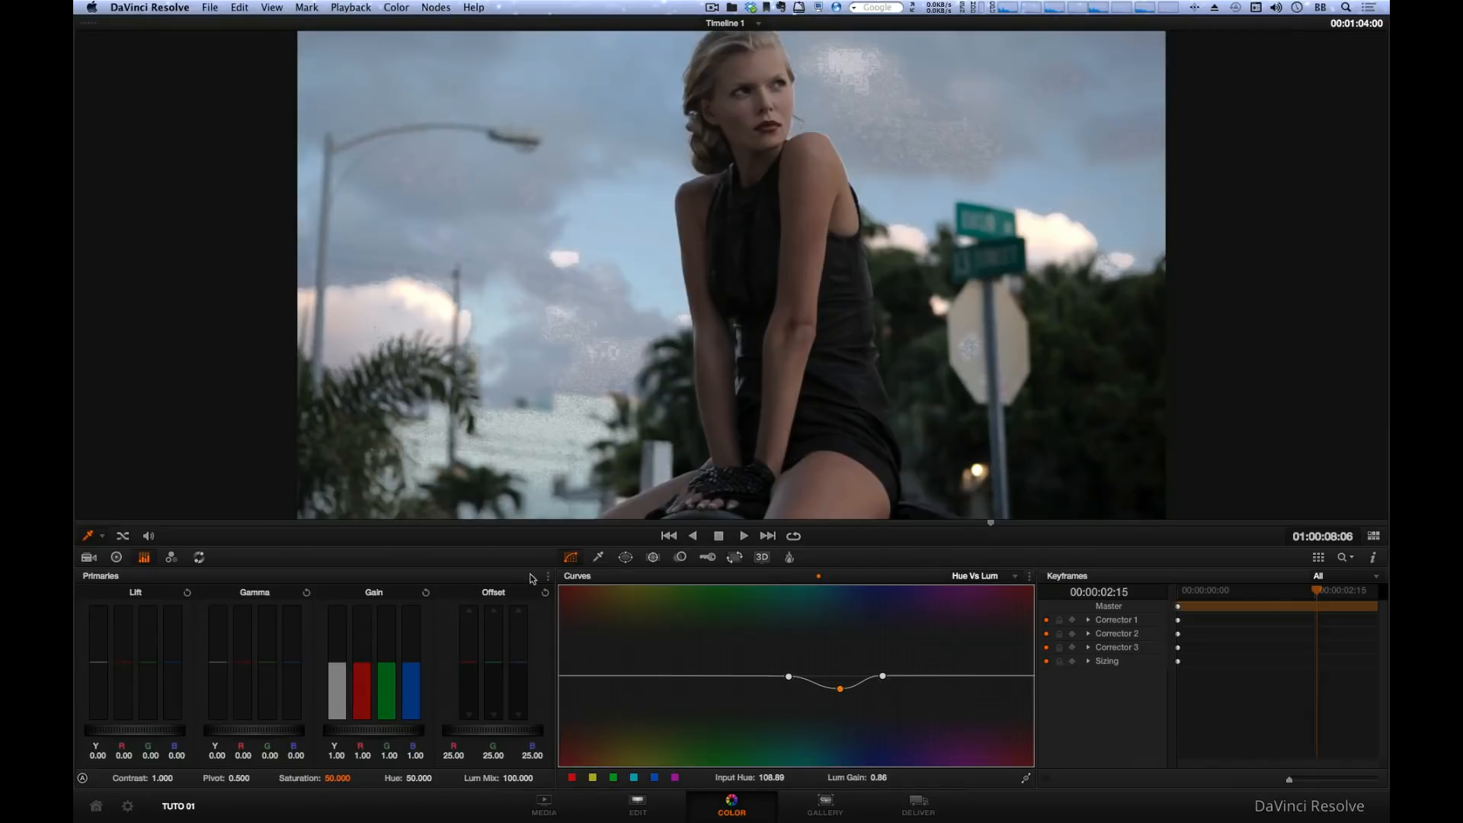
Show the primaries as Color Wheels and look over the available curve modes
left_click(117, 558)
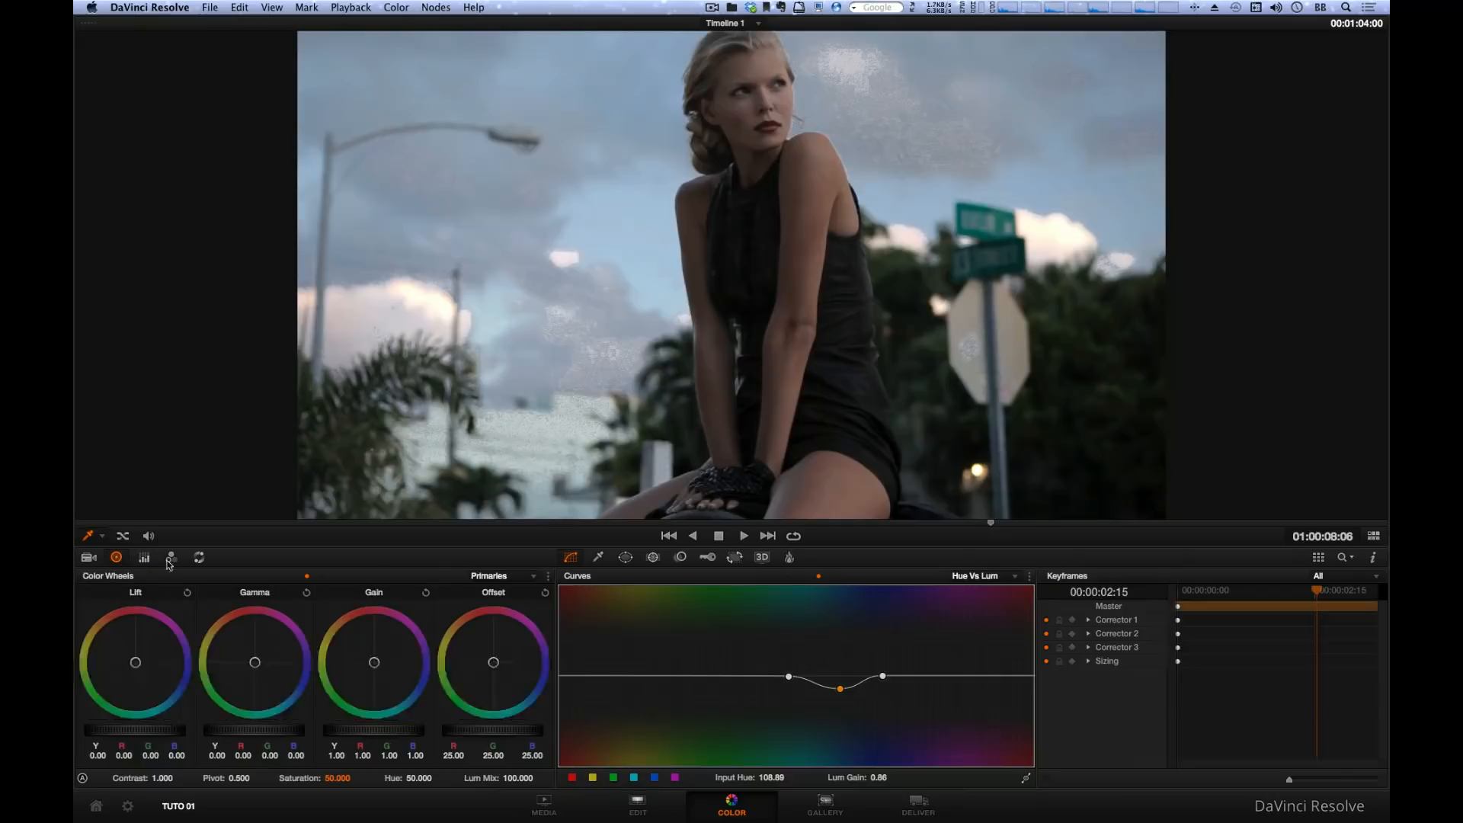
left_click(488, 578)
left_click(465, 558)
left_click(995, 577)
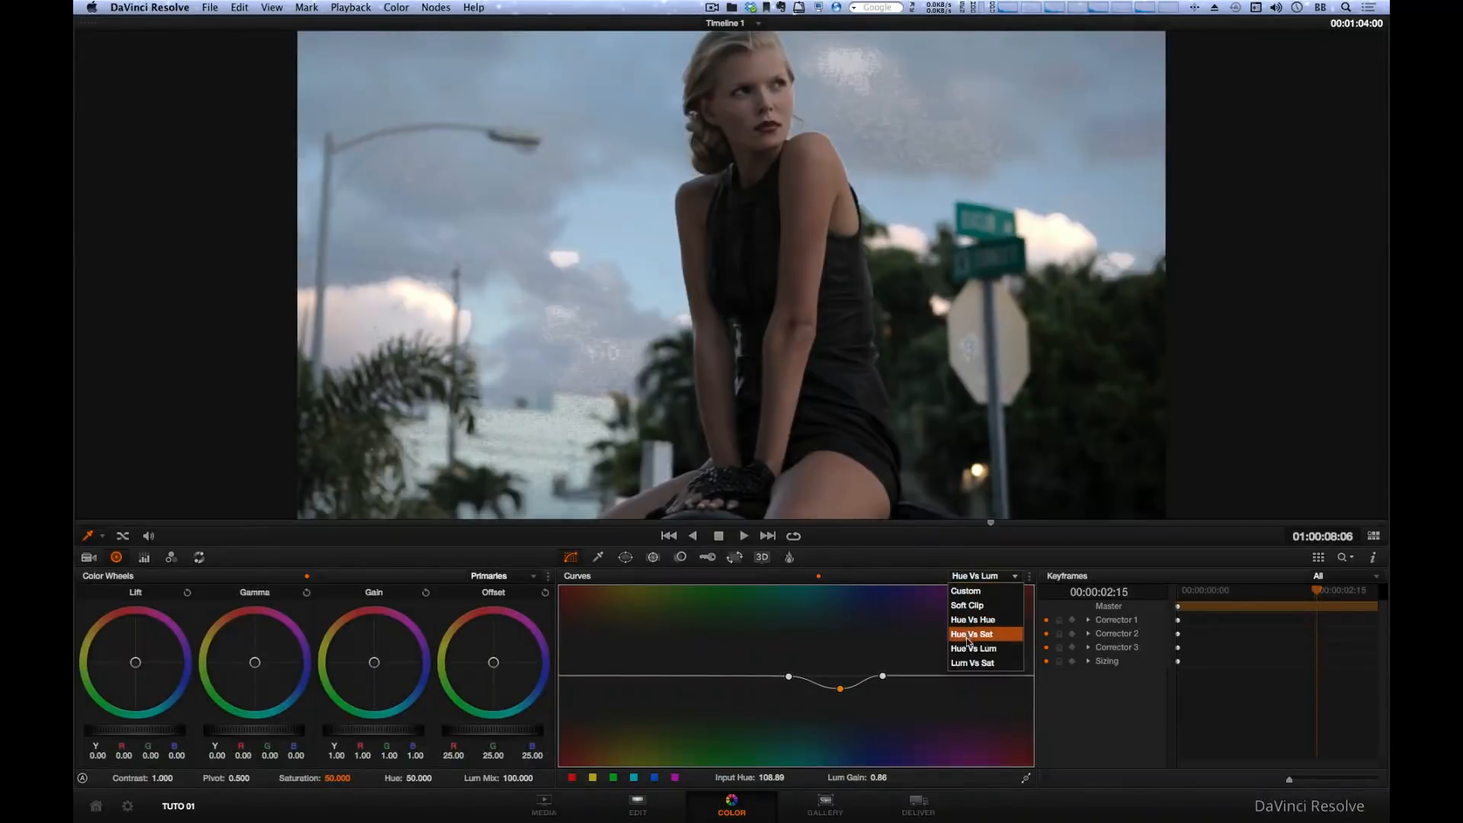
left_click(1012, 567)
Reset the Hue Vs Lum curve and switch the curves to Lum Vs Sat
left_click(1029, 577)
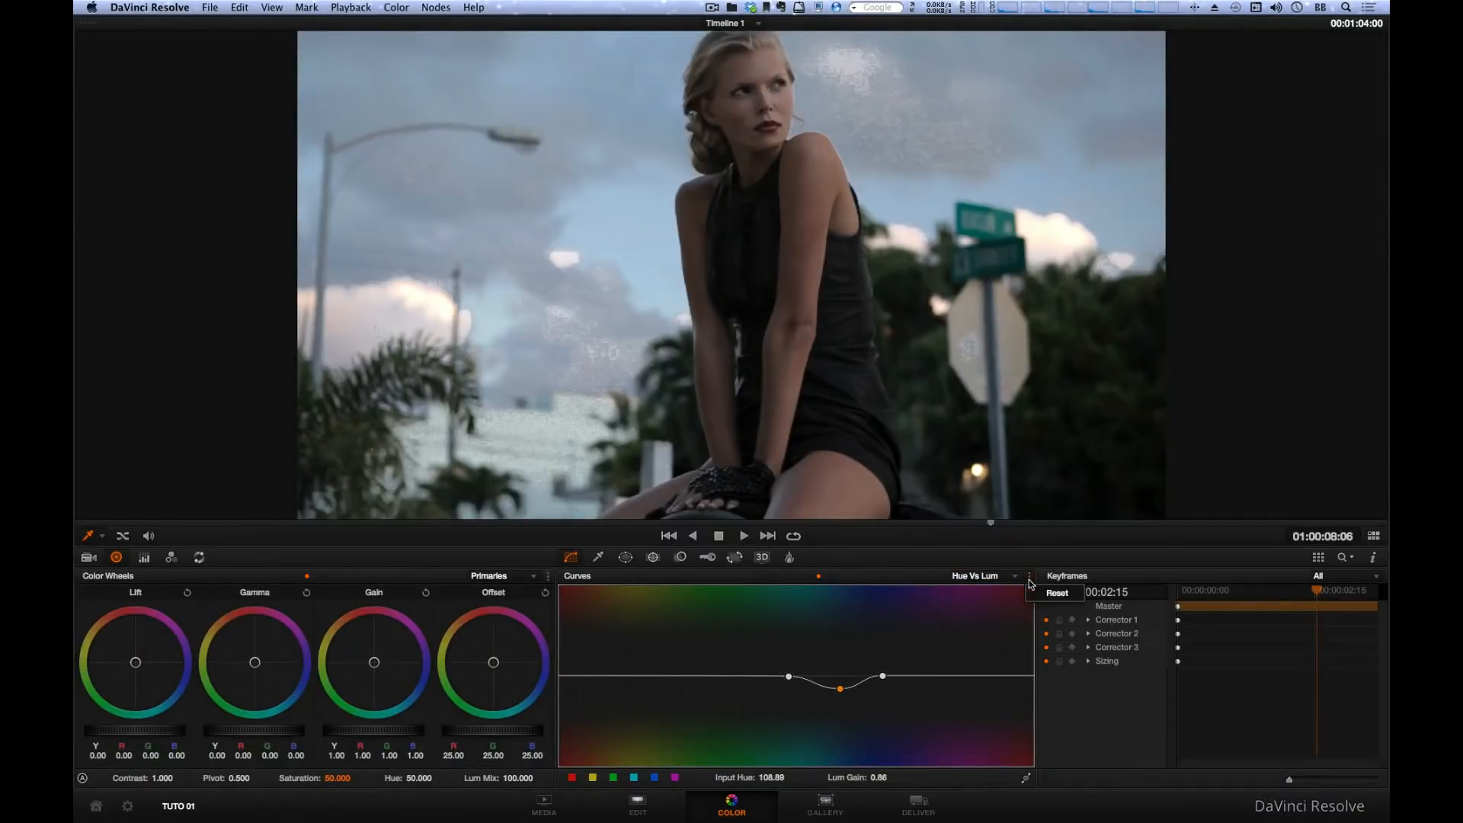
left_click(1056, 593)
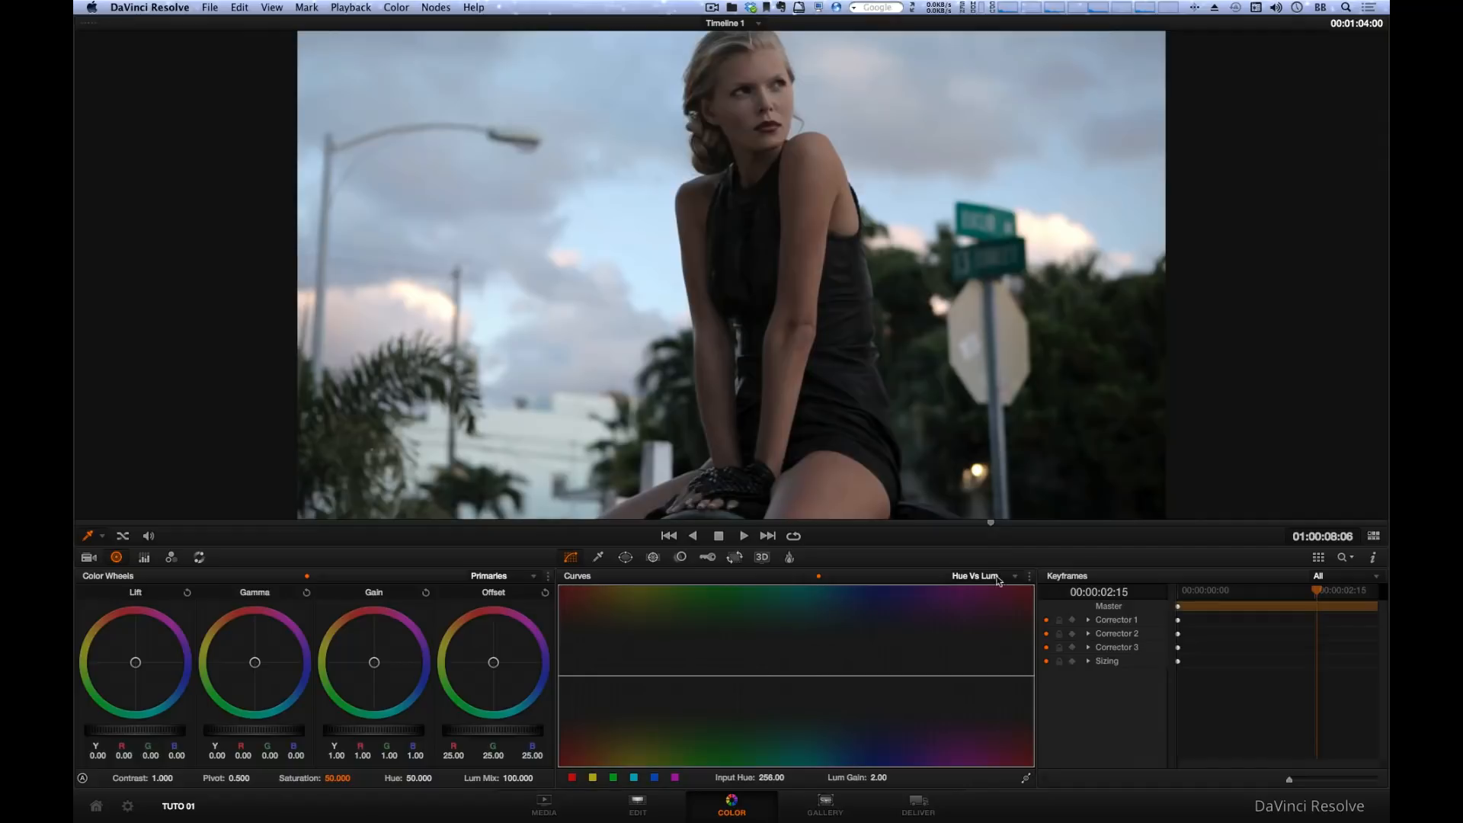
left_click(998, 577)
left_click(984, 660)
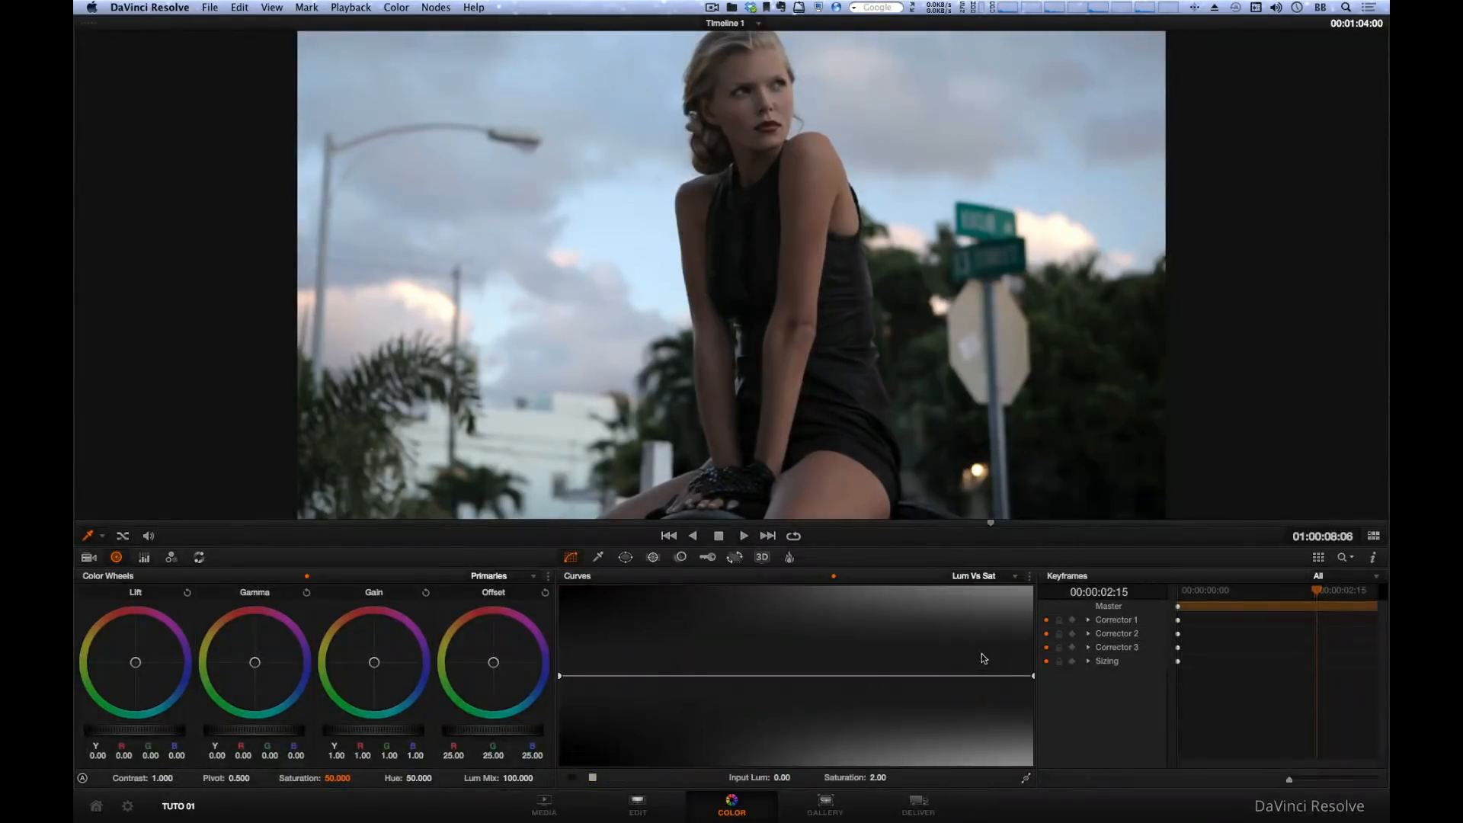
left_click(968, 579)
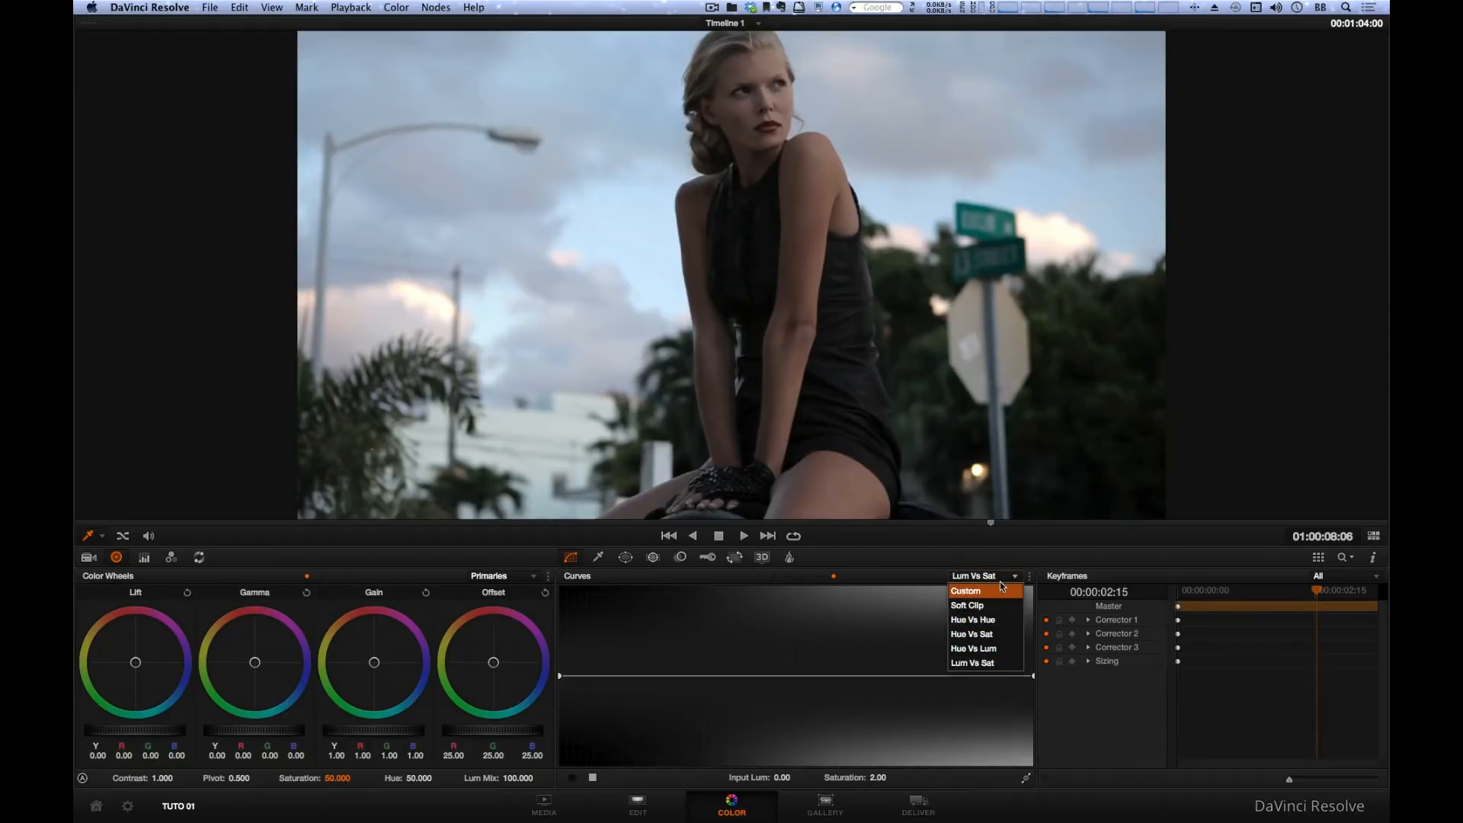
left_click(991, 663)
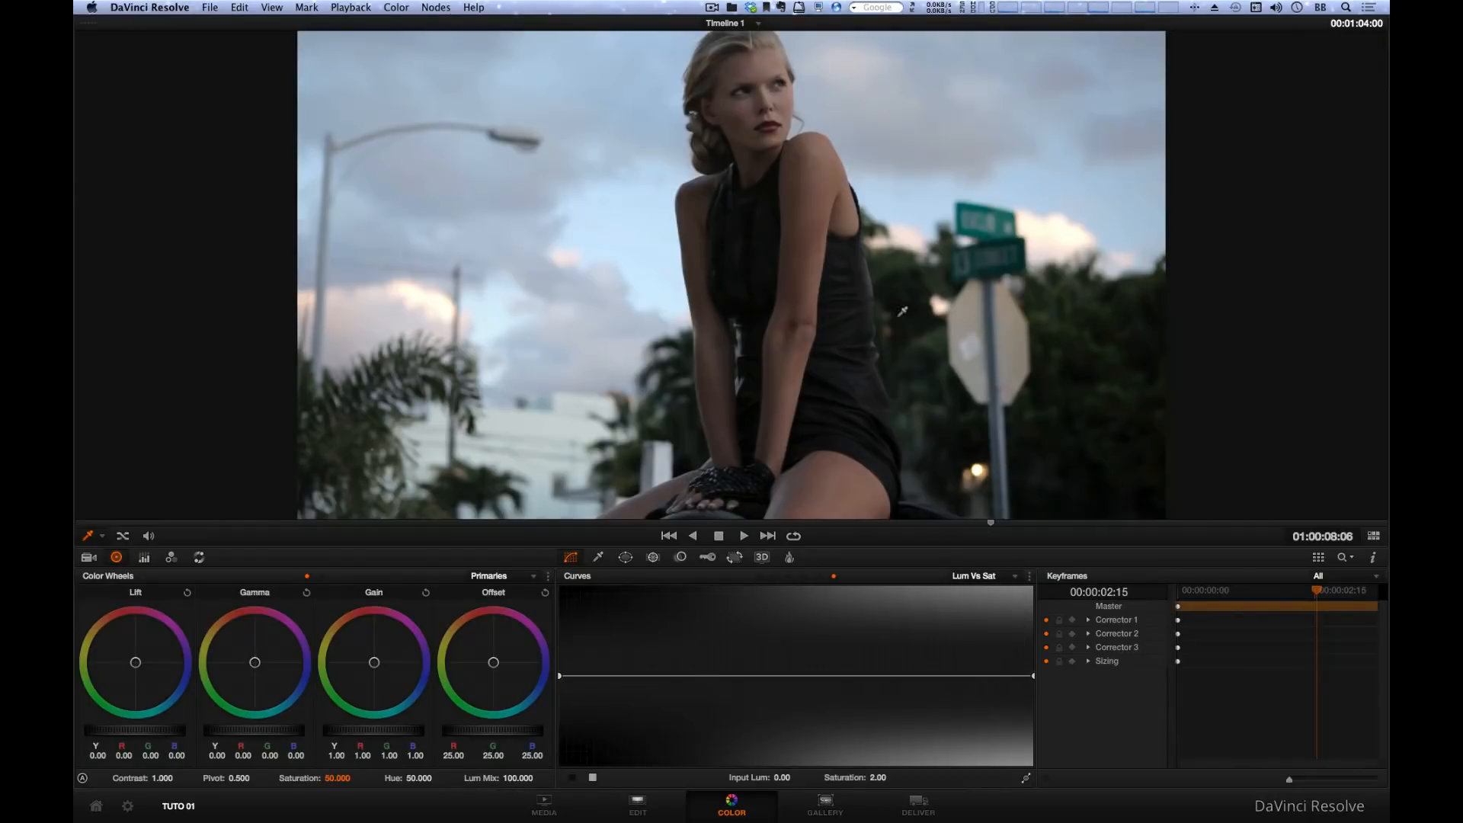
Sample the skin on the woman's shoulder and lower its Lum Vs Sat point to a saturation of about 0.07
left_click(822, 161)
mouse_move(751, 675)
left_mouse_down()
mouse_move(752, 692)
mouse_move(751, 645)
mouse_move(745, 702)
left_mouse_up()
left_click(972, 577)
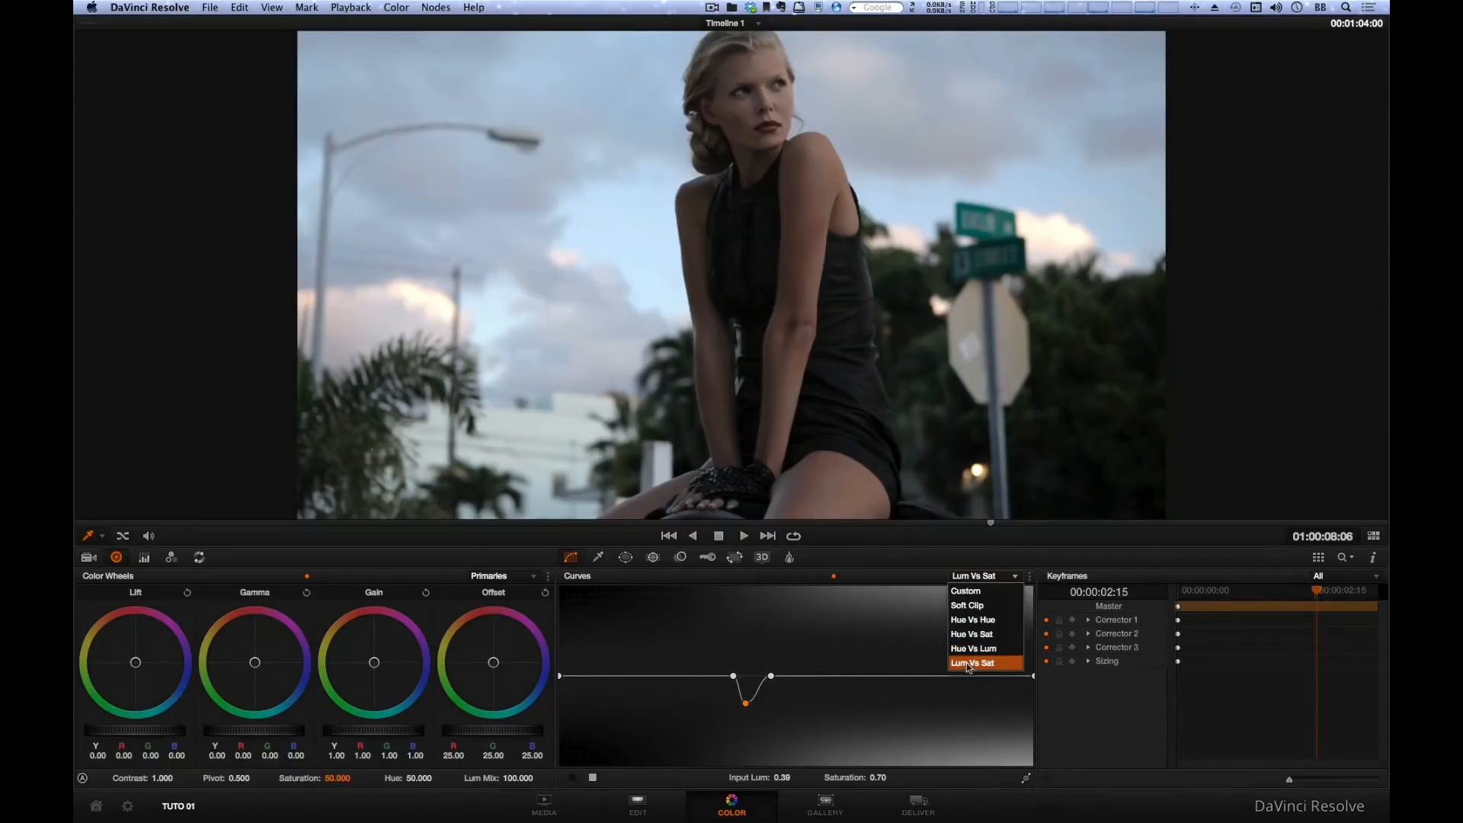
left_click(968, 665)
left_click_drag(746, 703, 749, 761)
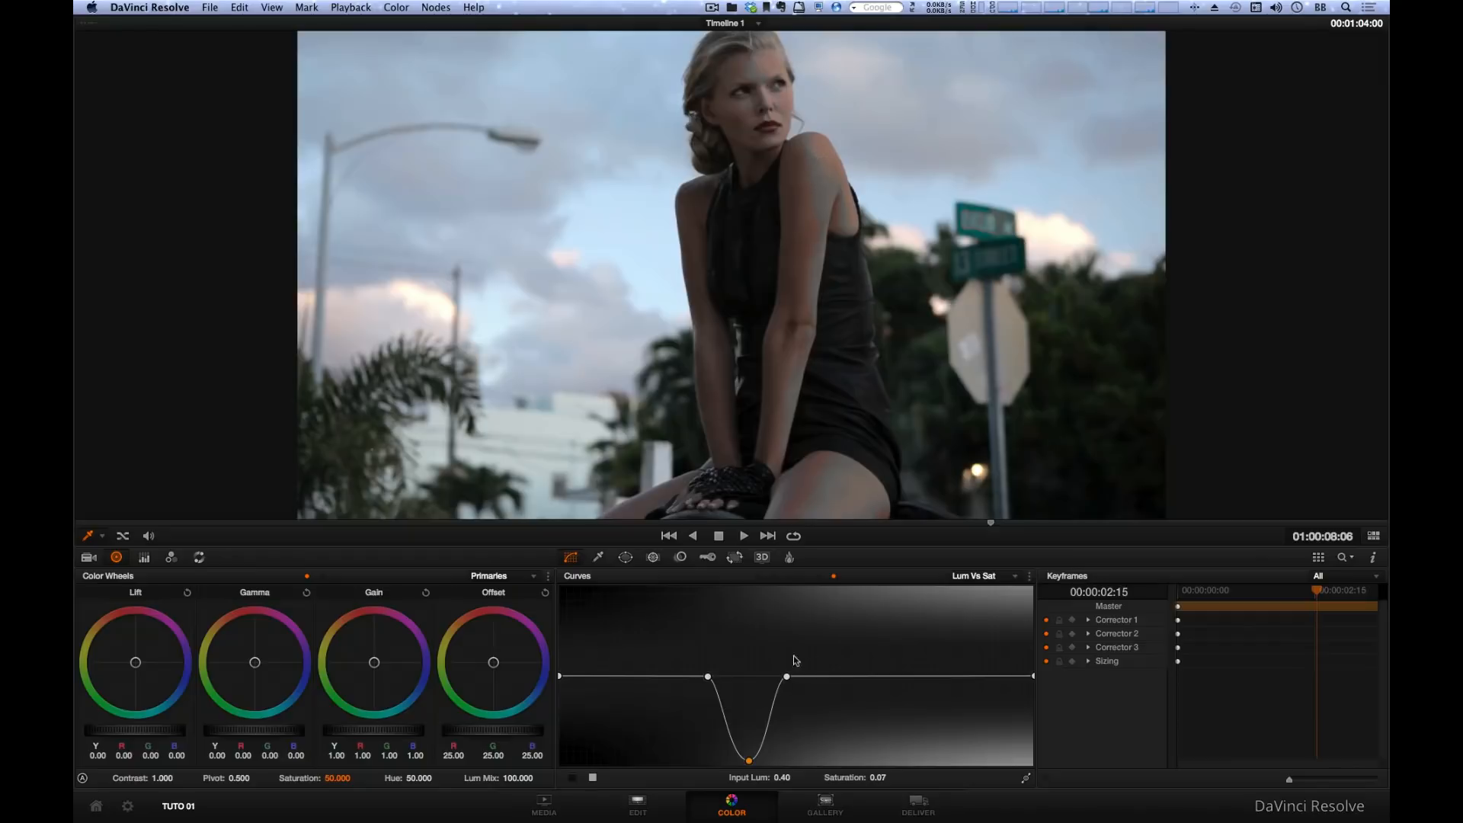
Widen the skin's luminance range on both sides, and raise its middle point to a saturation of about 1.07
left_click_drag(788, 678, 836, 677)
left_click_drag(708, 677, 612, 676)
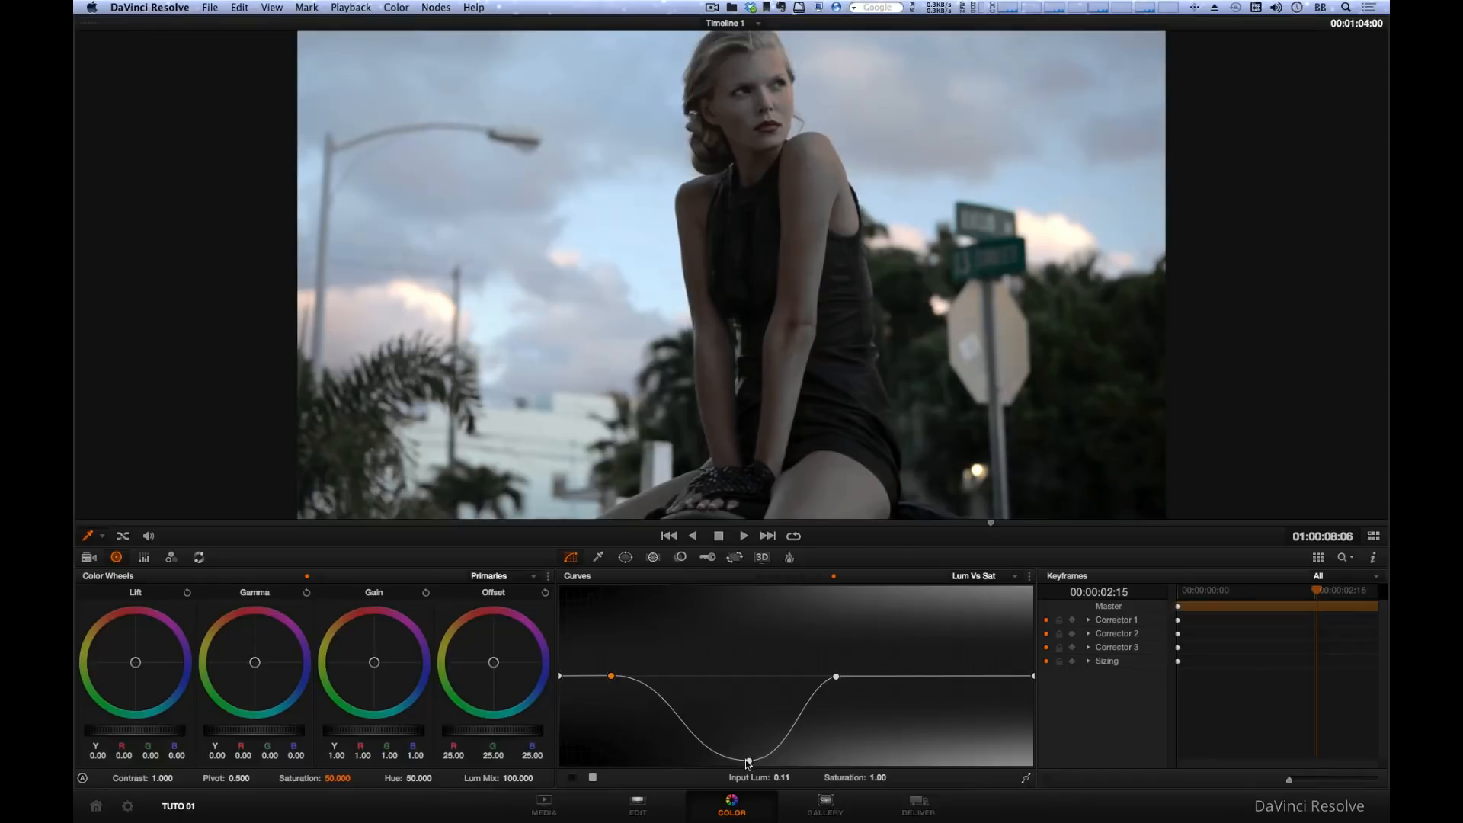
left_click_drag(748, 761, 736, 670)
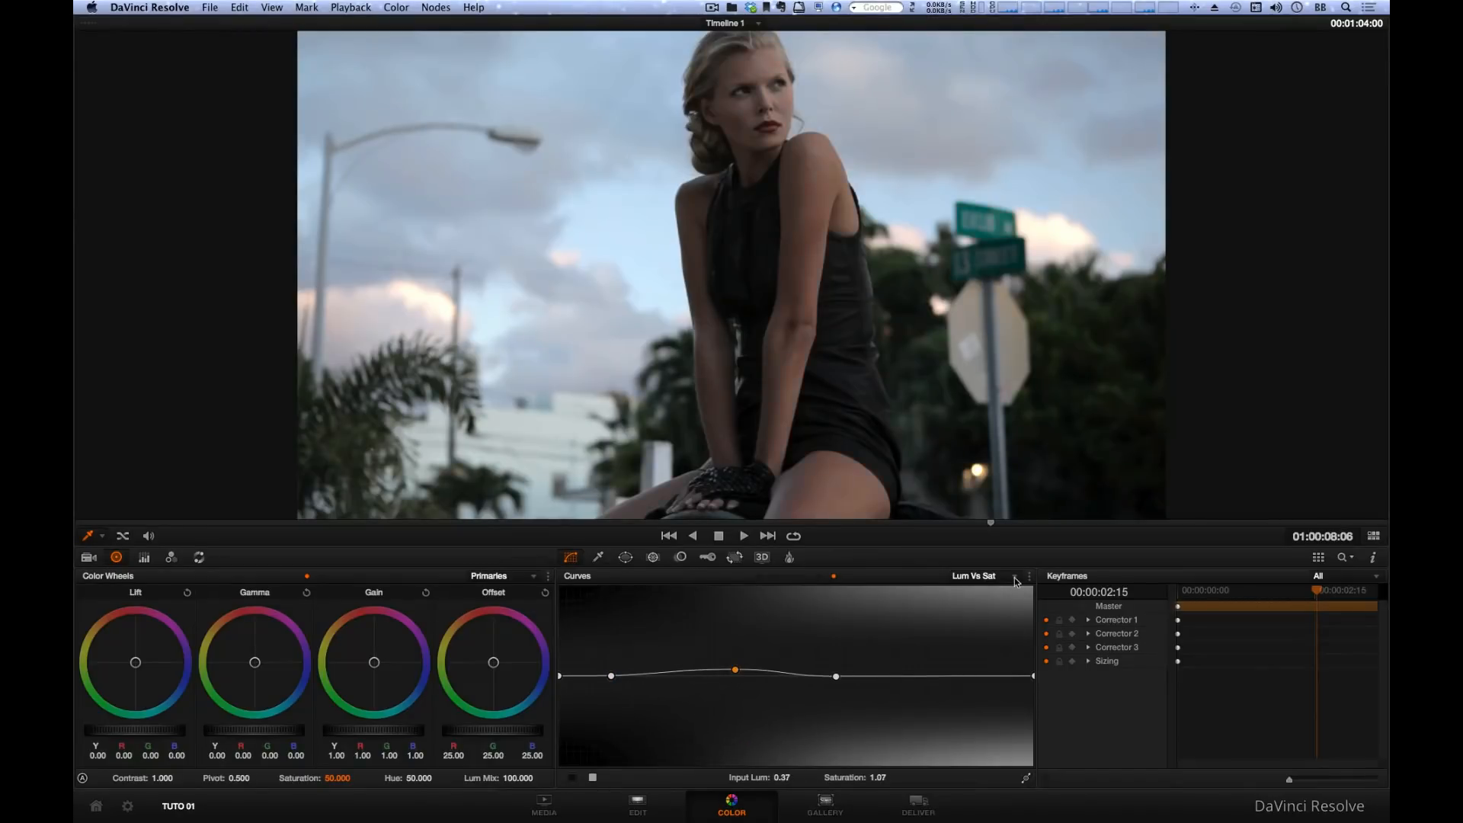
Reset the Lum Vs Sat curve and return to the Custom curves
left_click(1015, 582)
left_click(1020, 581)
left_click(1027, 593)
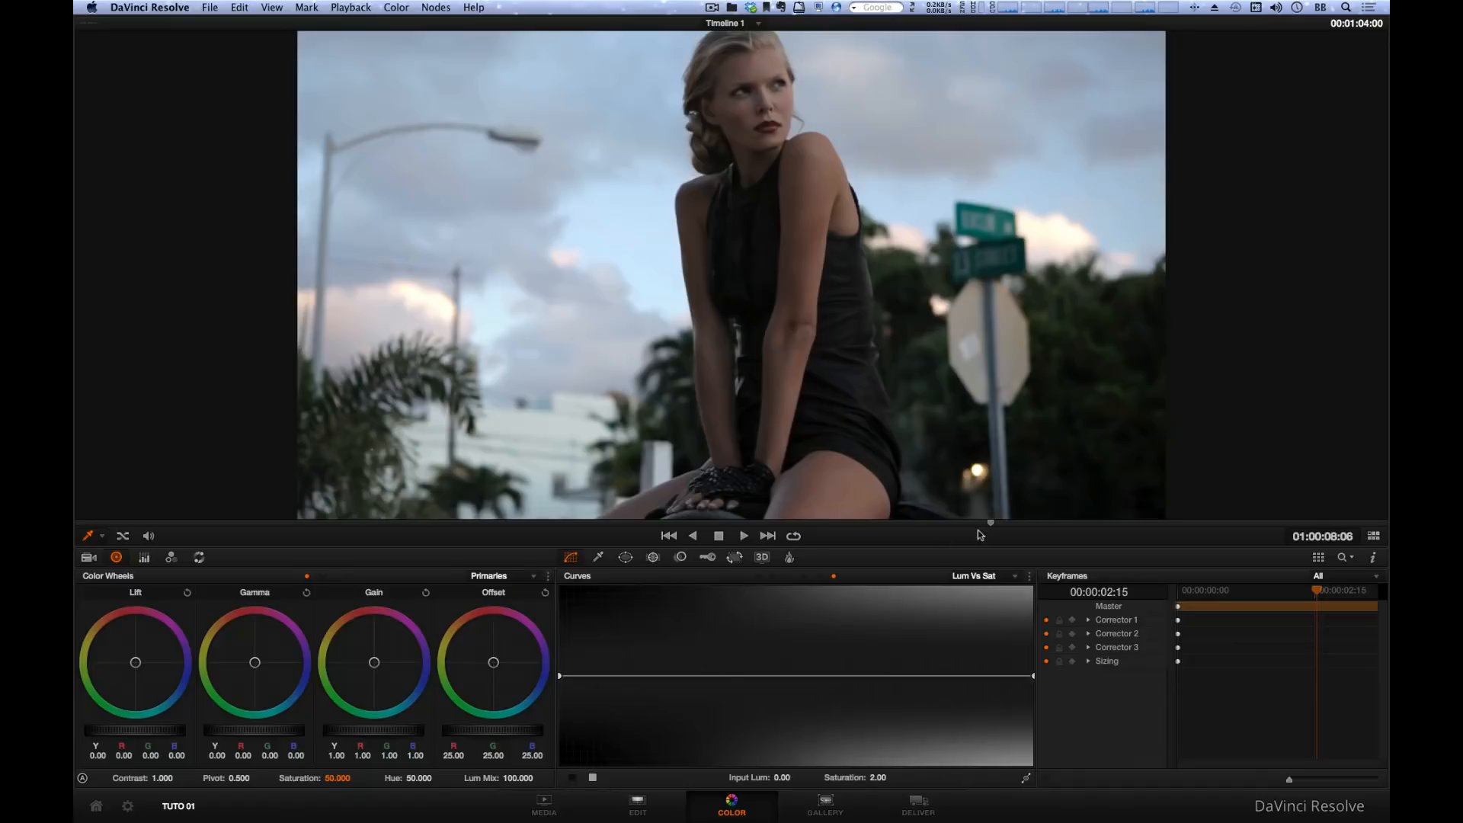
left_click(820, 577)
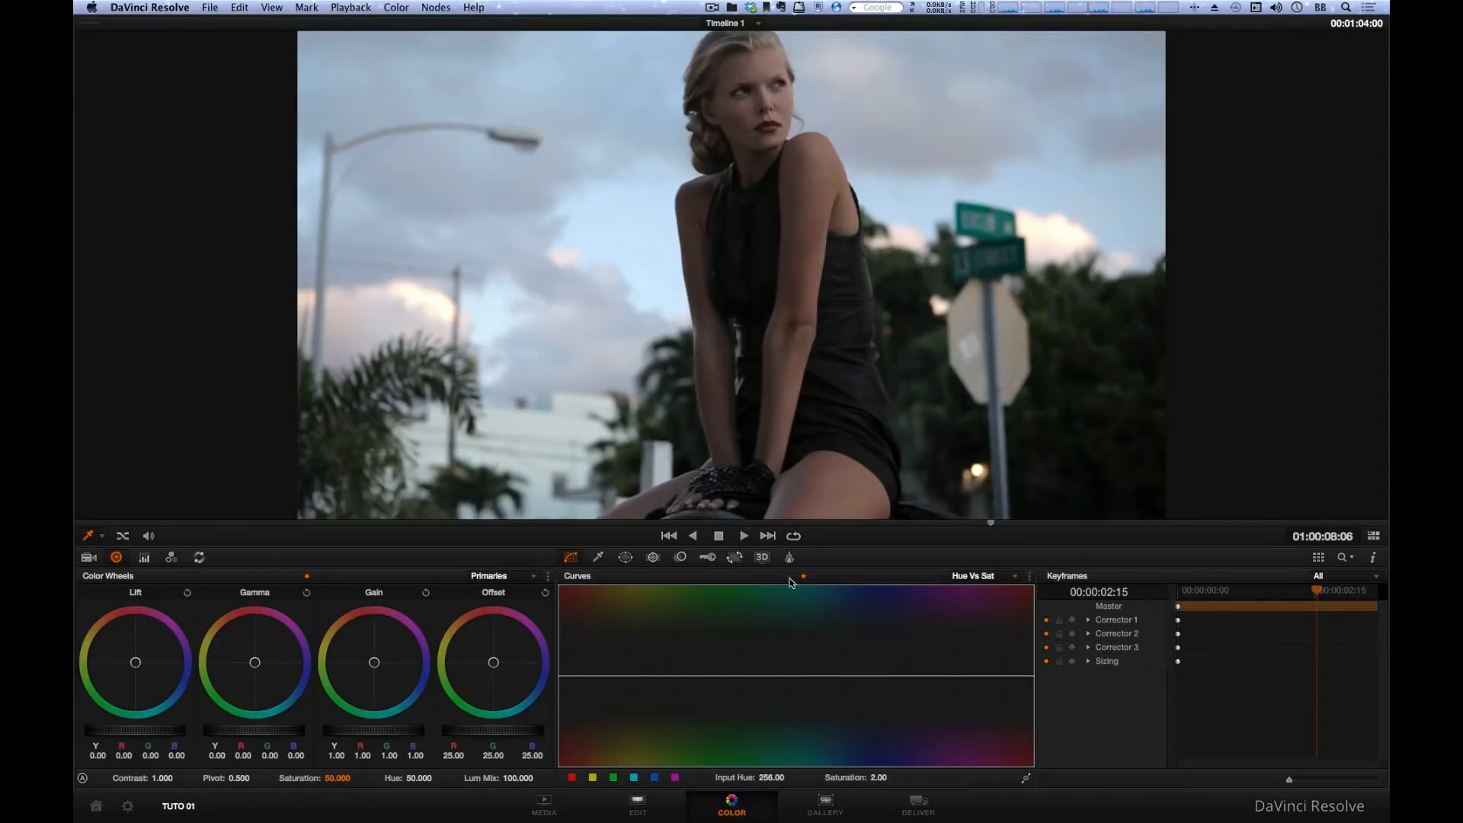
left_click(773, 577)
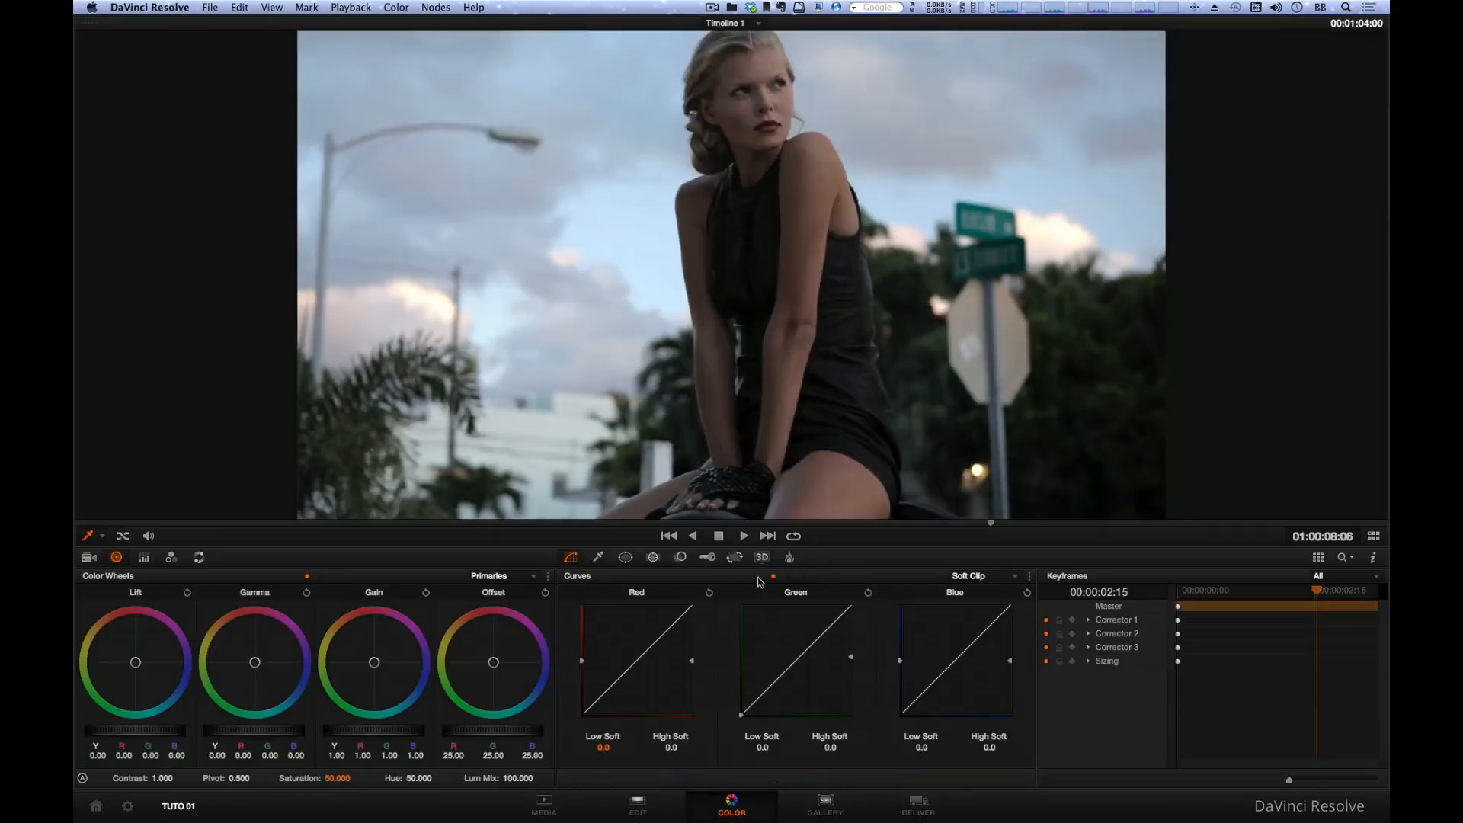
left_click(758, 577)
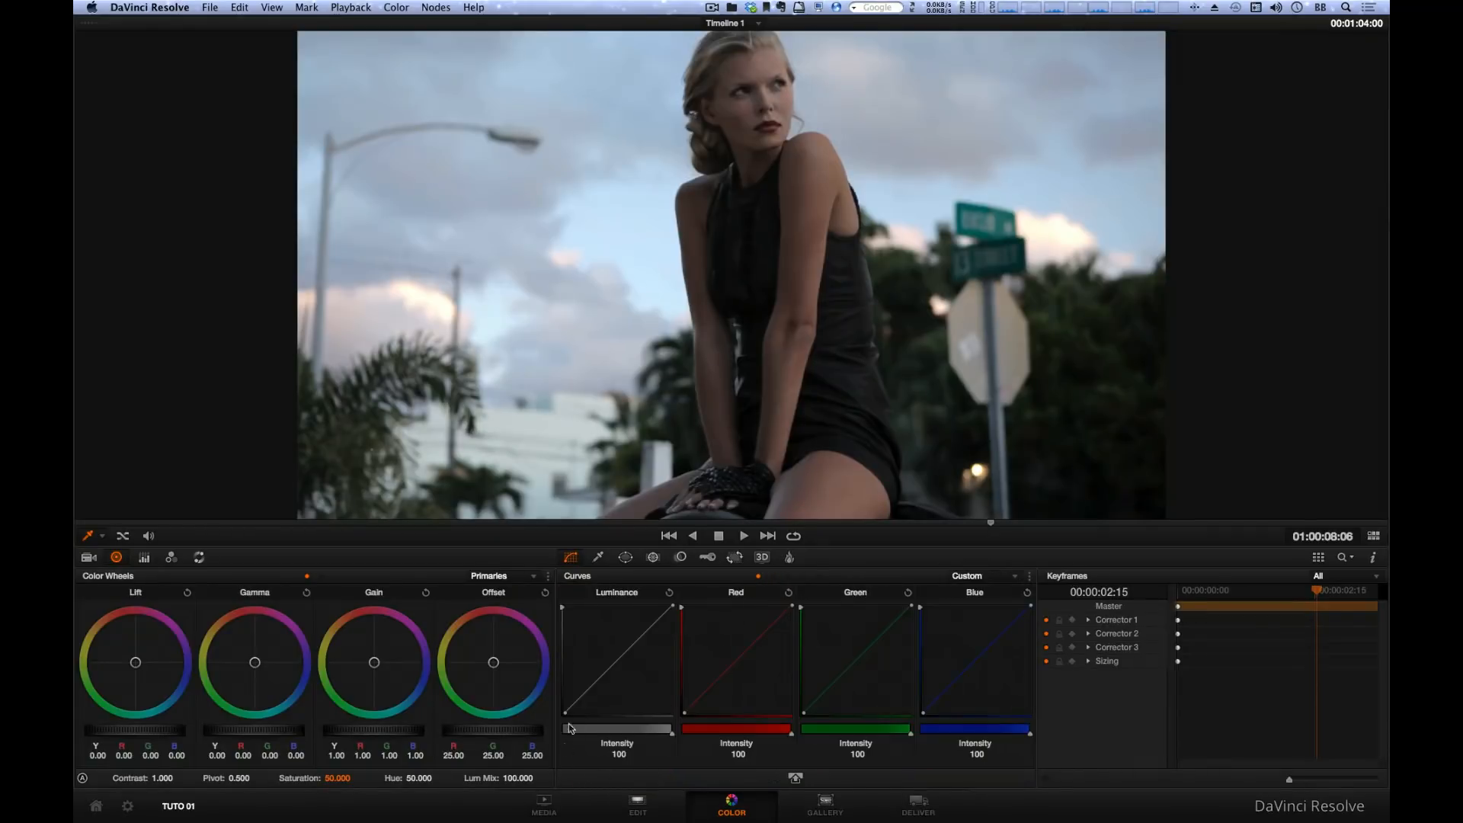
Enlarge the Custom curves to sample image tones onto all four channels, and toggle the enlarged viewer off and on
left_click(795, 777)
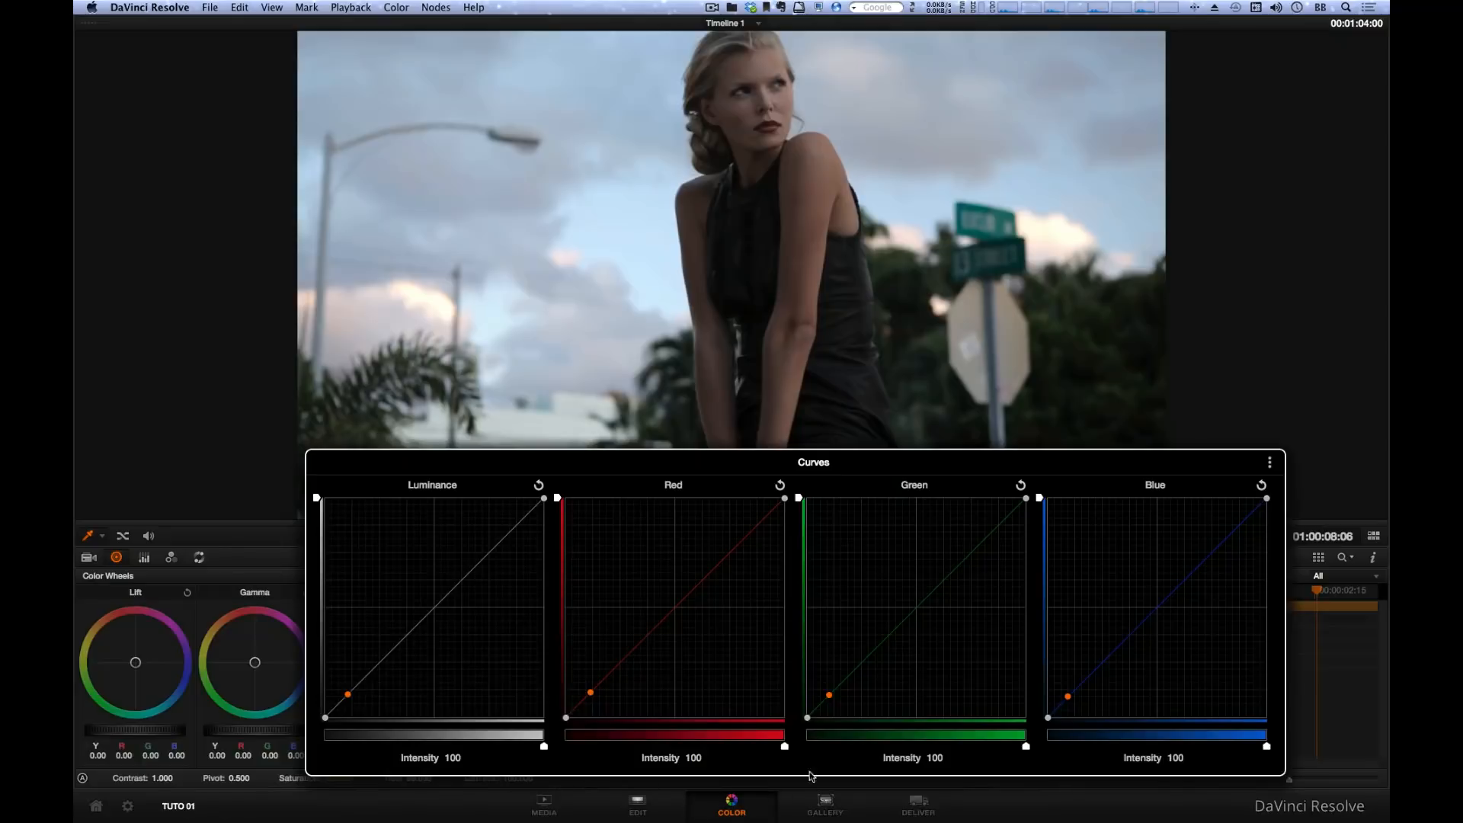
left_click(395, 440)
key("alt+f")
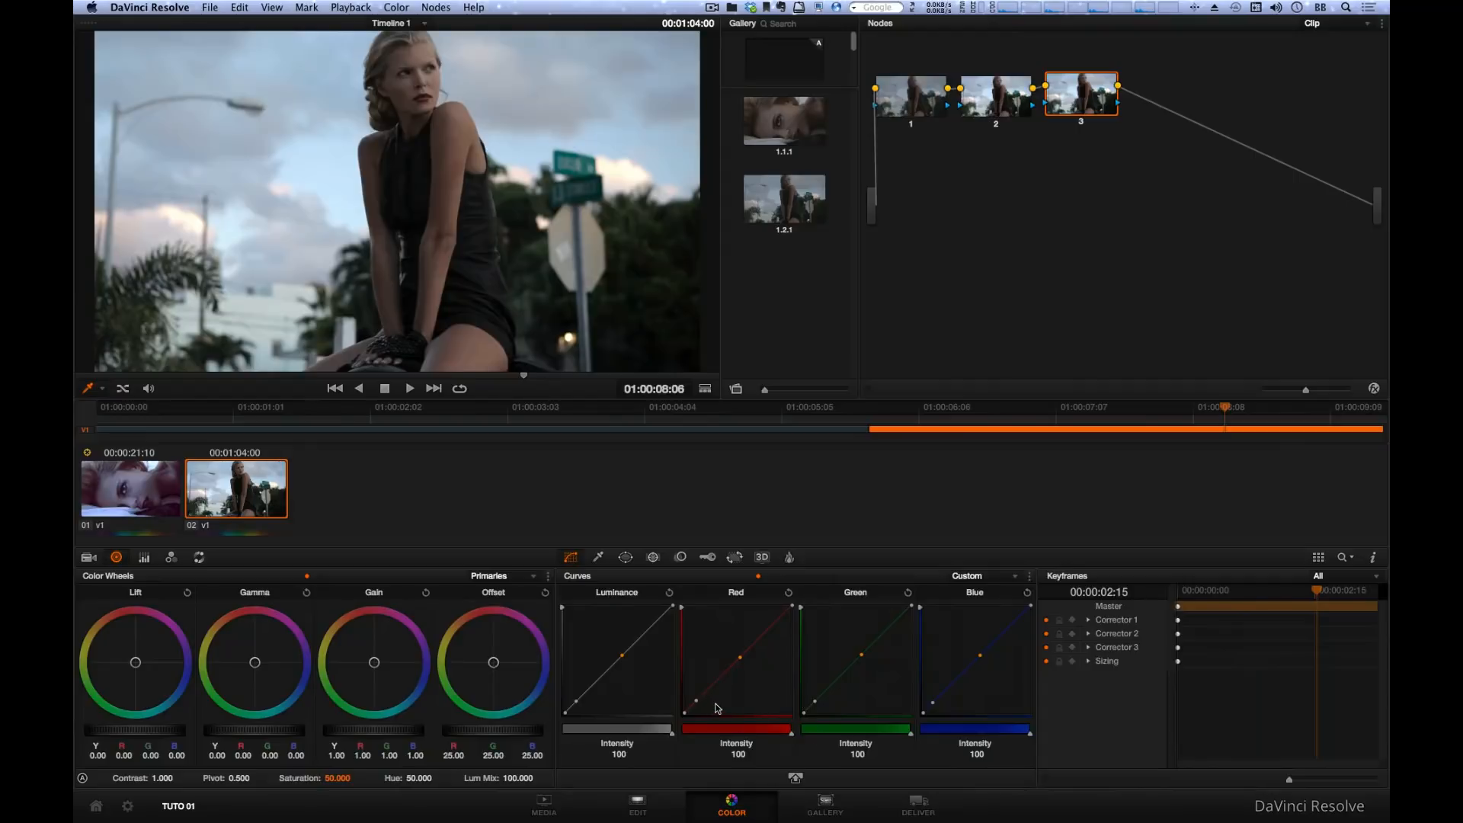
key("alt+f")
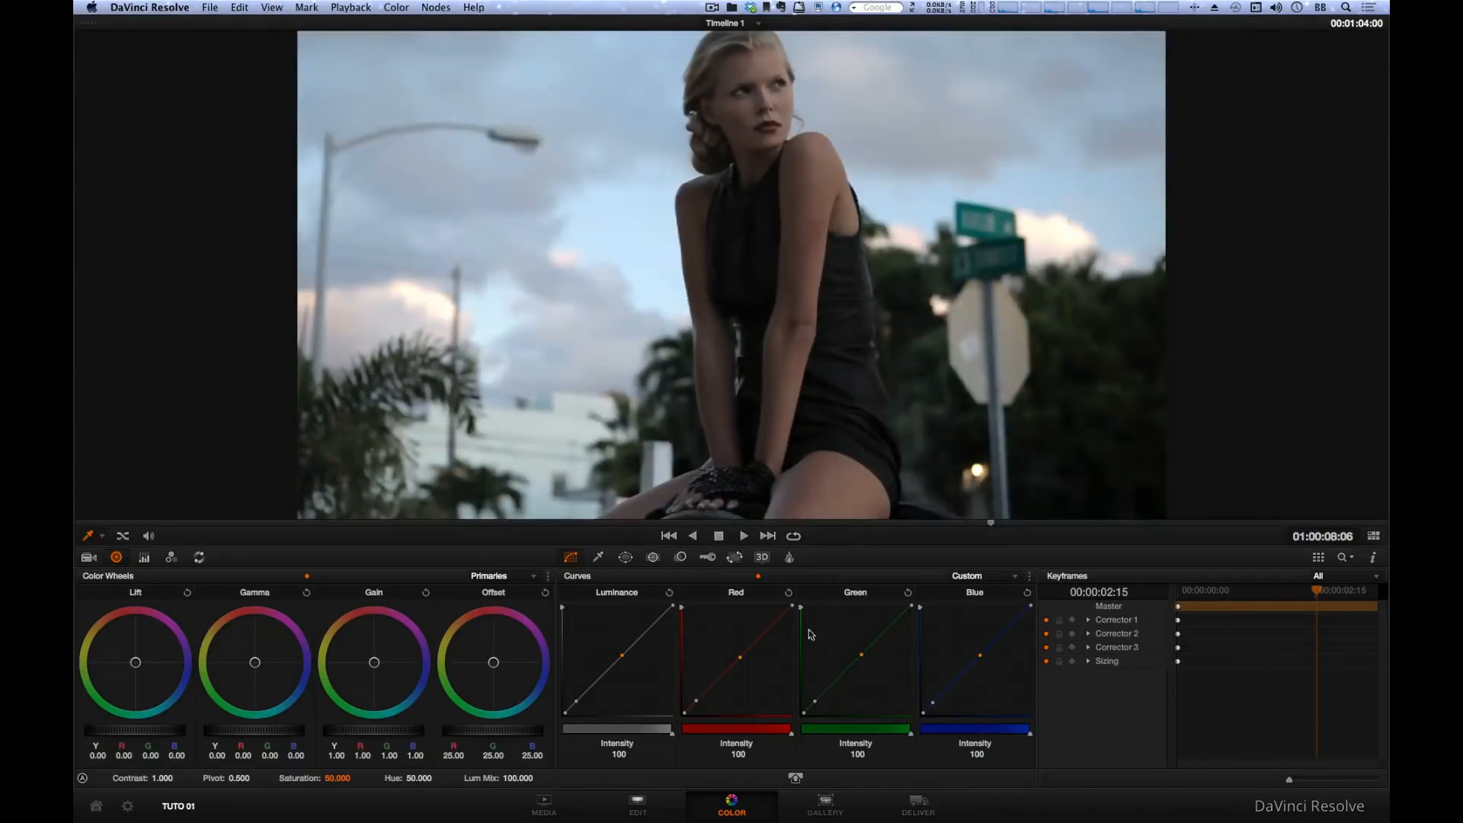
Sample three tones from the sky and clouds onto the enlarged Custom curves, and reset all the curves
left_click(795, 777)
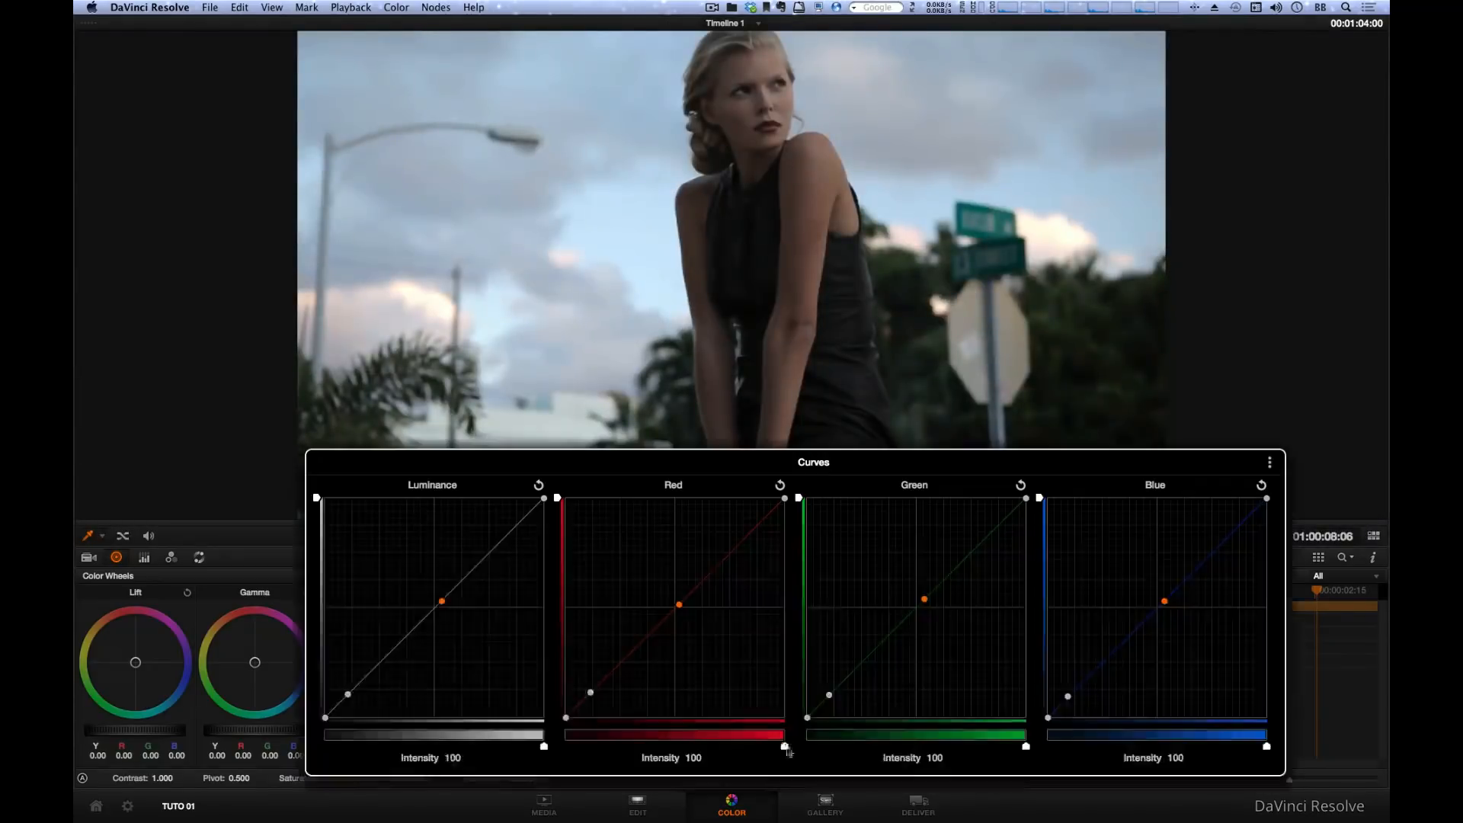
left_click(554, 358)
left_click(637, 171)
left_click(521, 309)
left_click(1270, 462)
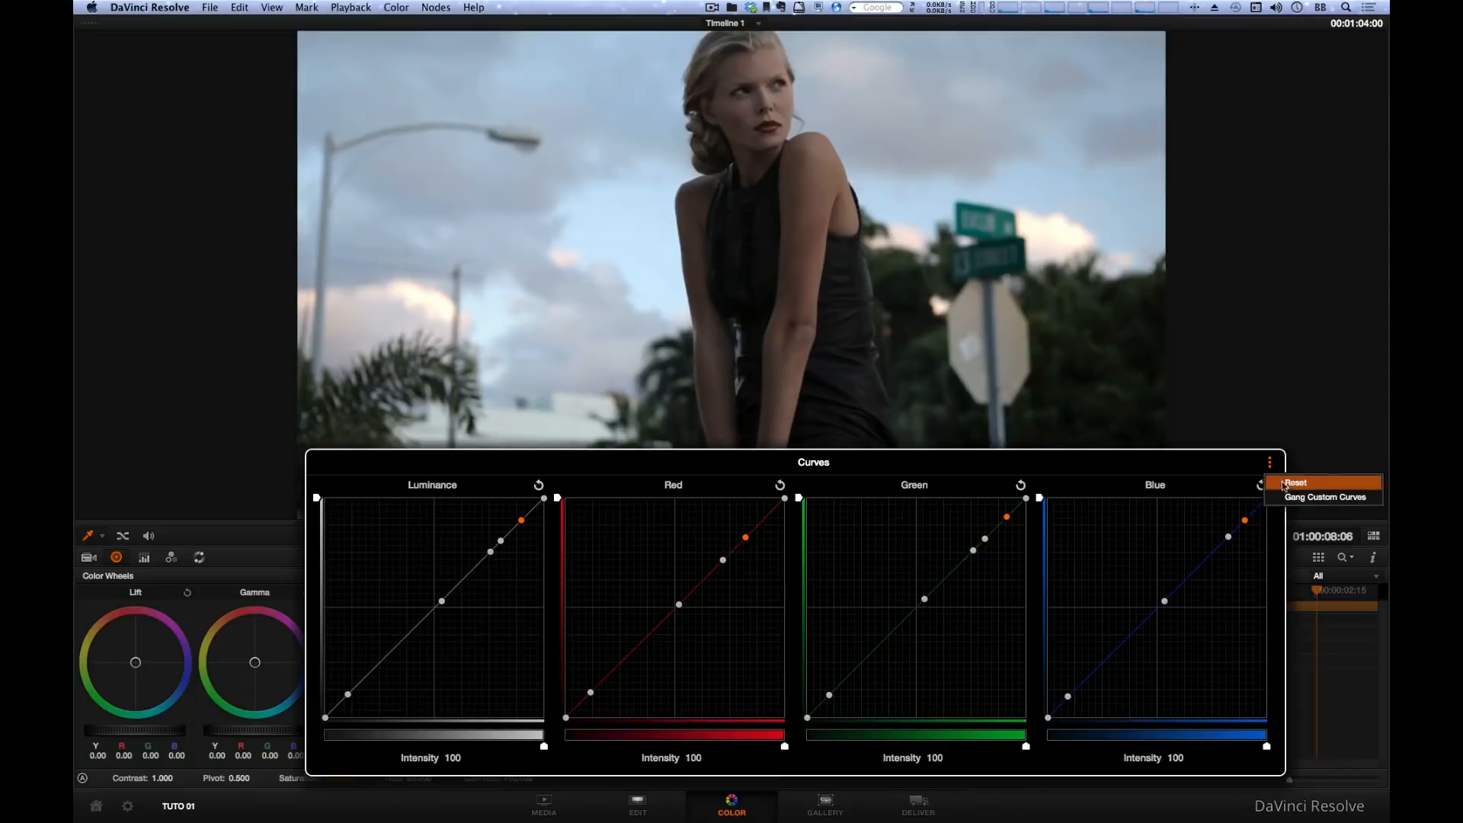
left_click(1288, 486)
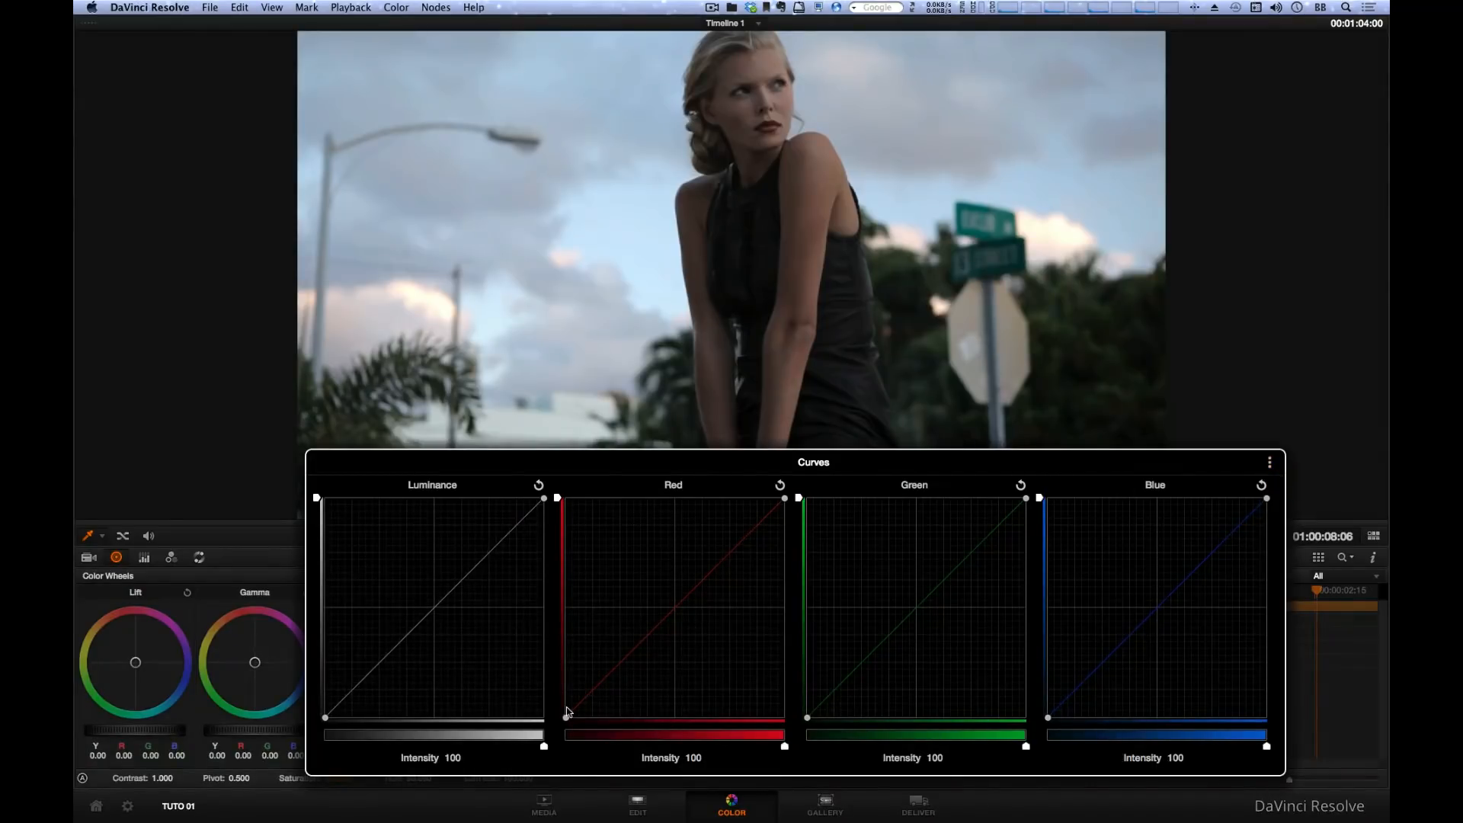
Restore the regular layout with nodes and clips, and sample a dark image tone onto all four enlarged Custom curves
key("alt+f")
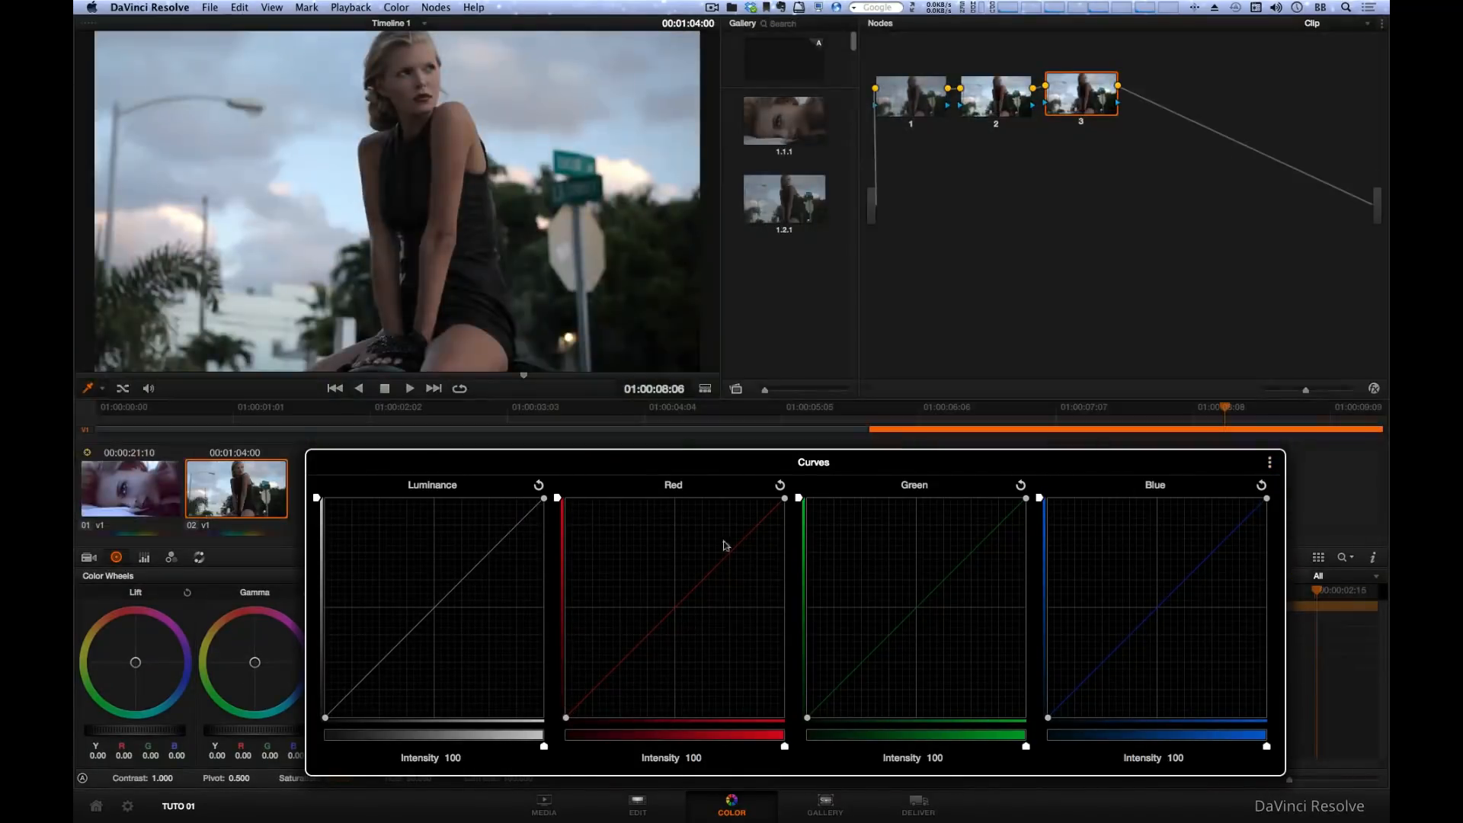
left_click(801, 359)
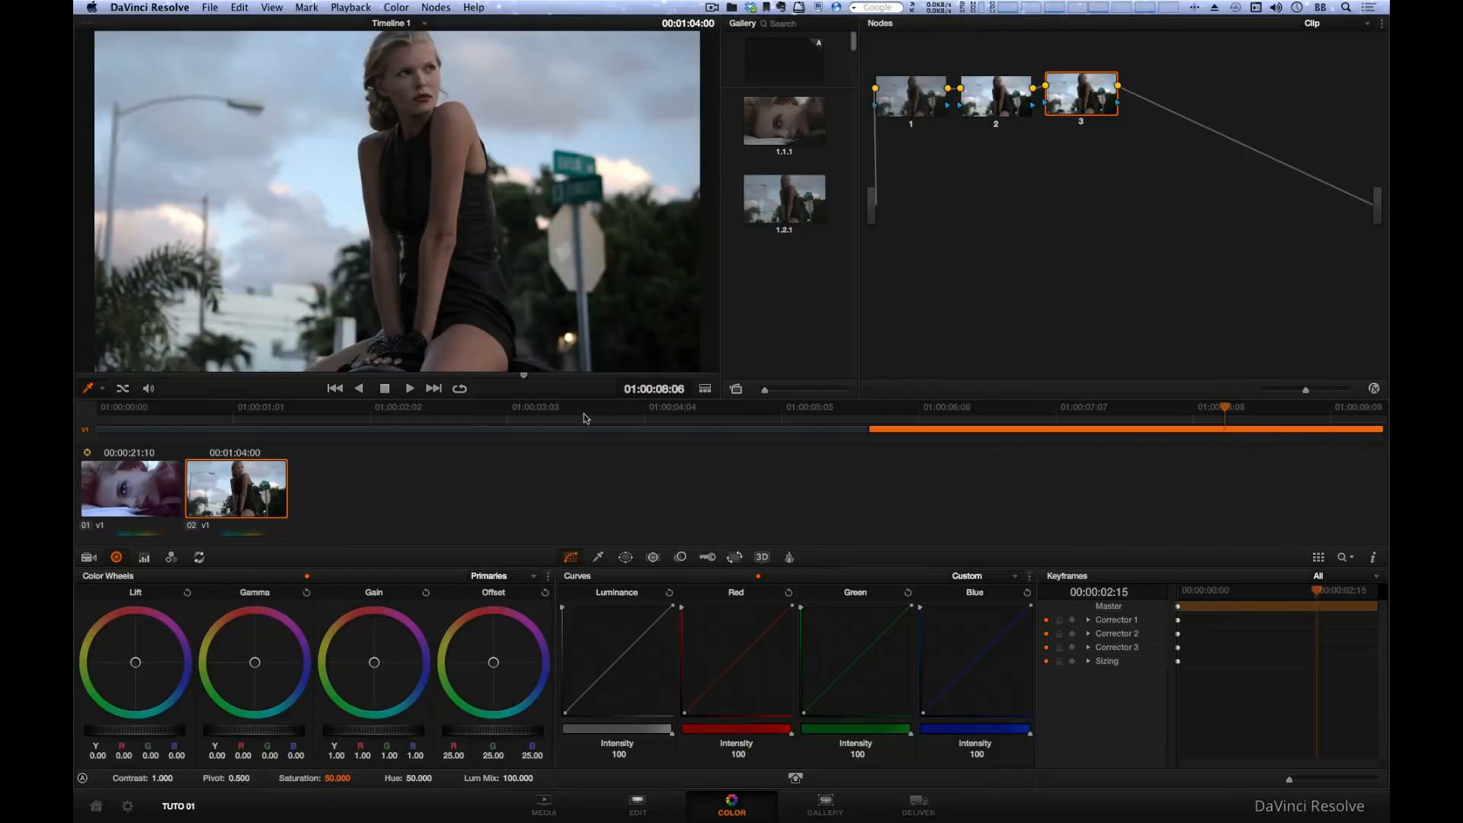
left_click(796, 777)
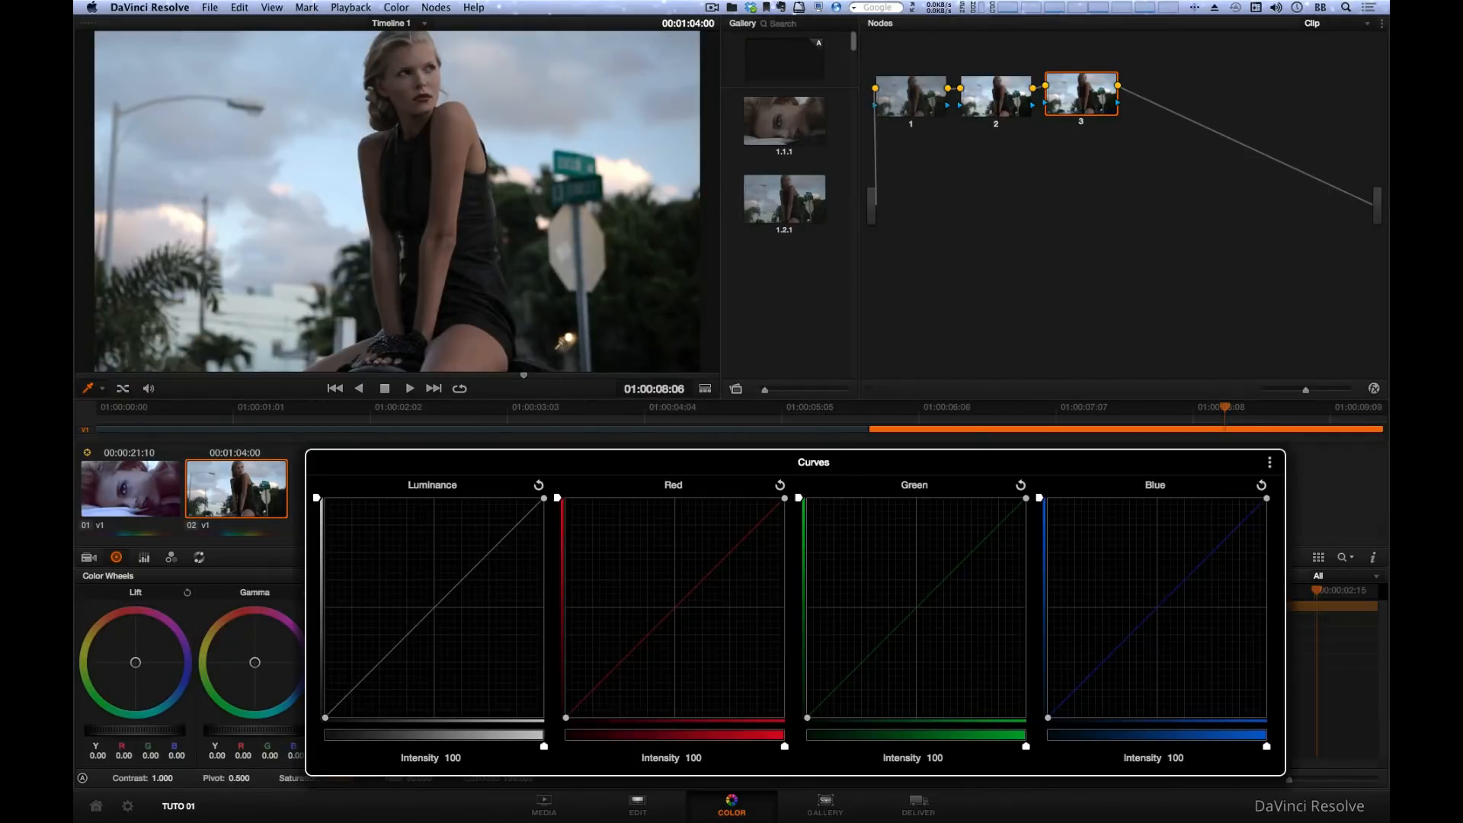
left_click(505, 428)
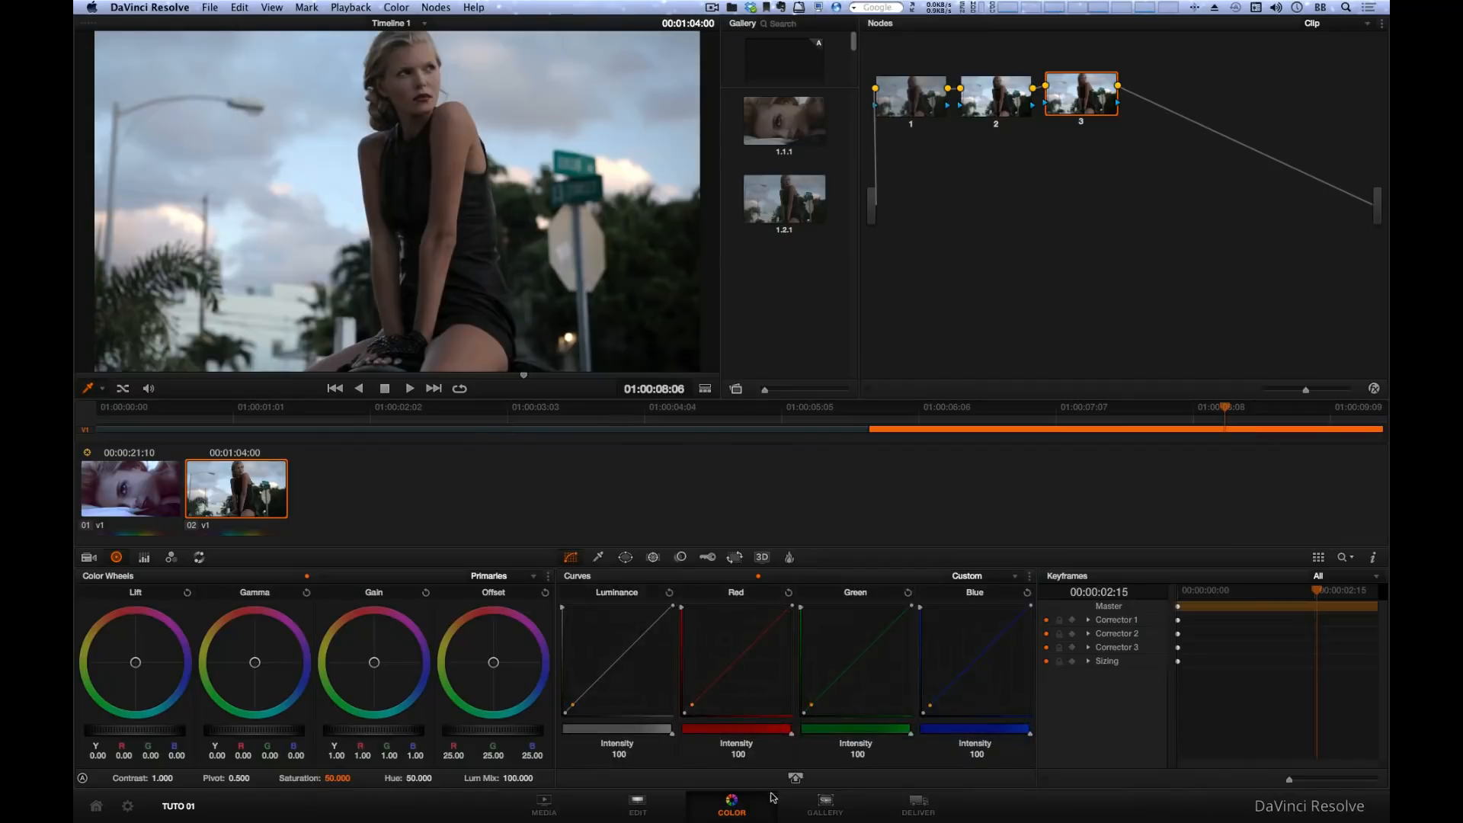